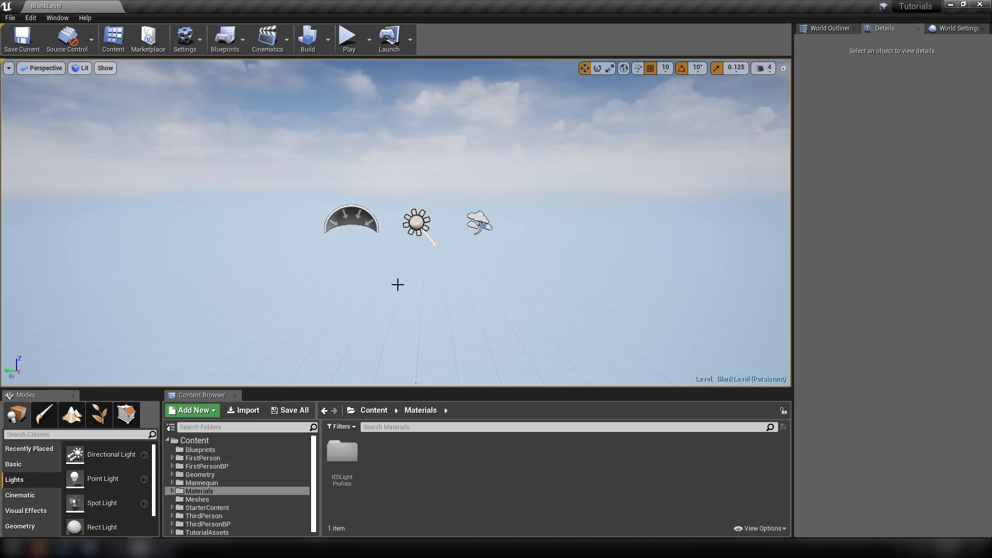
Look through the level's light, fog and sky sphere actors in the World Outliner, ending with GlobalPostProcessVolume selected.
{"action": "mouse_move", "coordinate": [756, 75]}
{"action": "right_mouse_down"}
{"action": "mouse_move", "coordinate": [757, 31]}
{"action": "mouse_move", "coordinate": [756, 75]}
{"action": "right_mouse_up"}
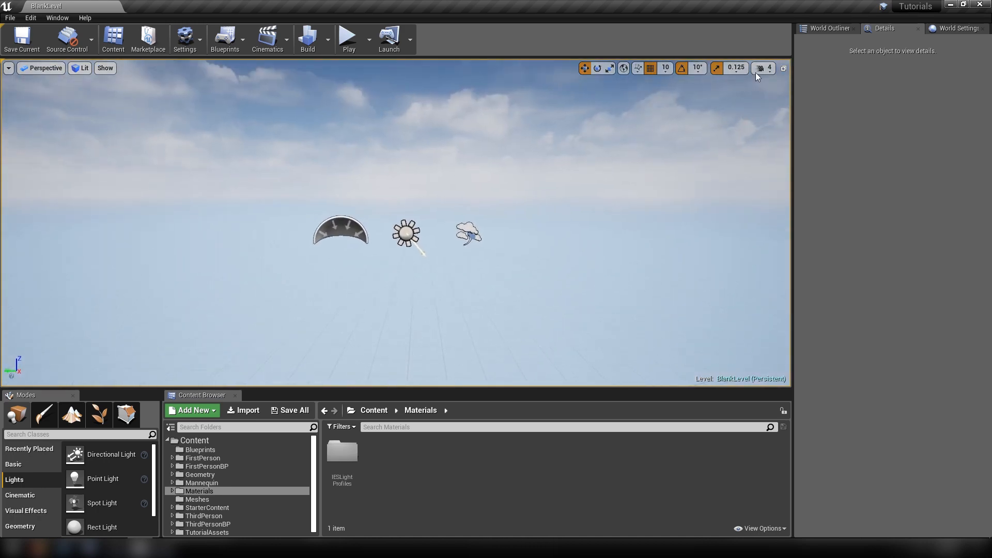
{"action": "left_click", "coordinate": [827, 29]}
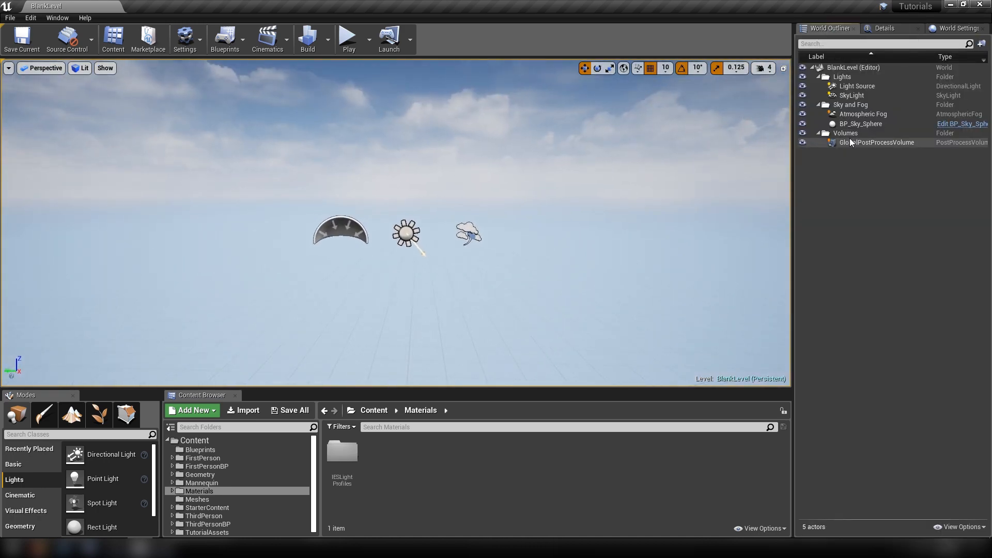
{"action": "left_click", "coordinate": [848, 96]}
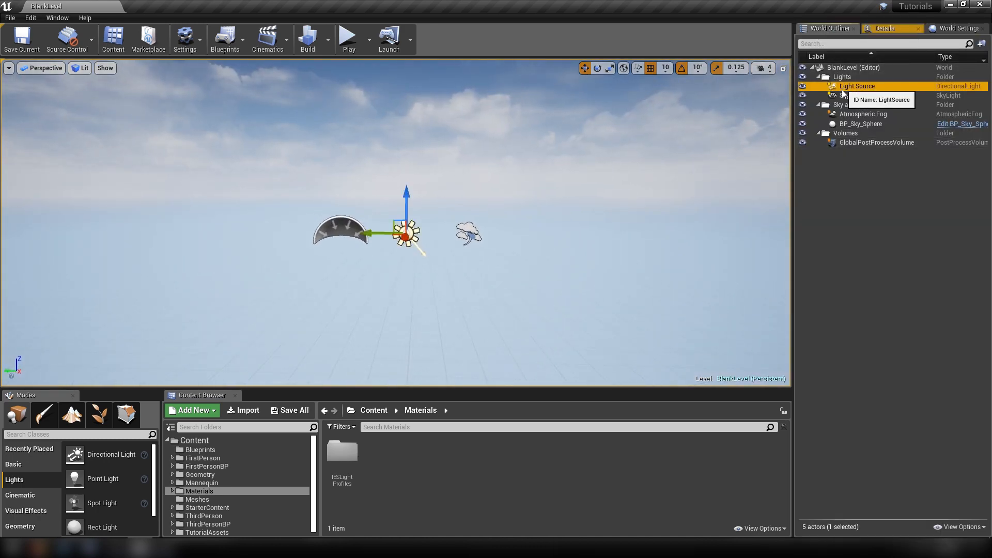
{"action": "left_click", "coordinate": [855, 115]}
{"action": "left_click", "coordinate": [858, 124]}
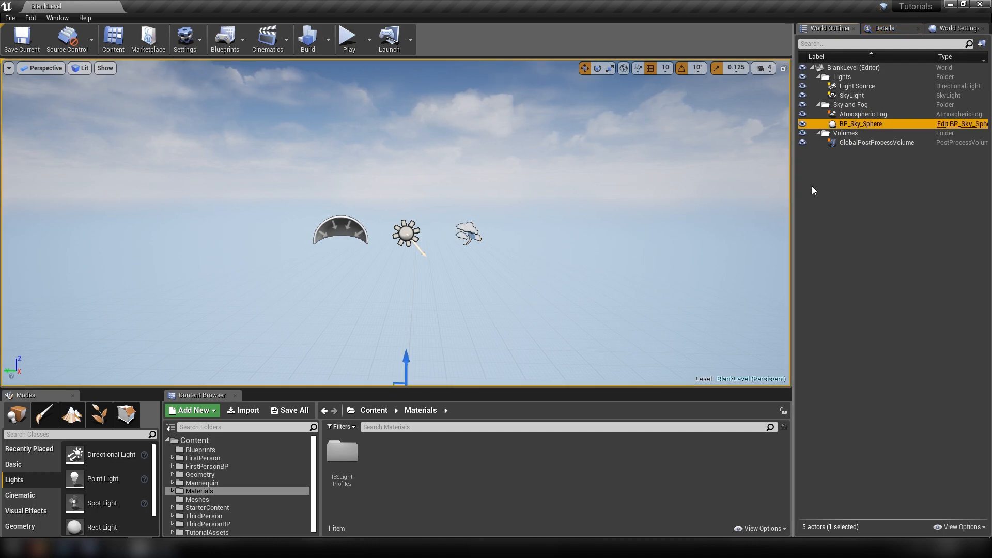
{"action": "left_click", "coordinate": [869, 142]}
{"action": "double_click", "coordinate": [869, 143]}
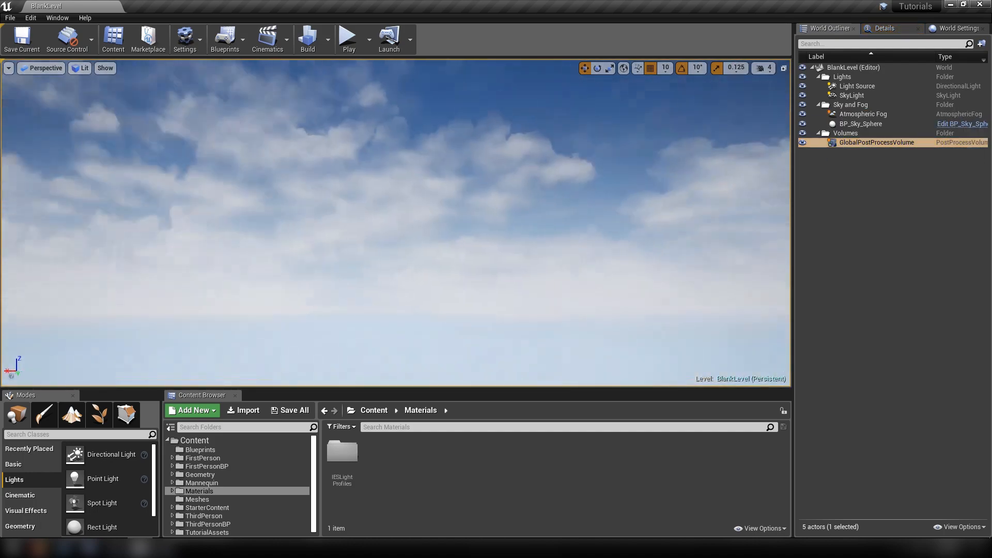
Look between the sun and the horizon in the viewport to examine how automatic exposure changes the sky's brightness.
{"action": "right_click_drag", "start_coordinate": [396, 222], "coordinate": [532, 243]}
{"action": "right_click_drag", "start_coordinate": [424, 274], "coordinate": [449, 310]}
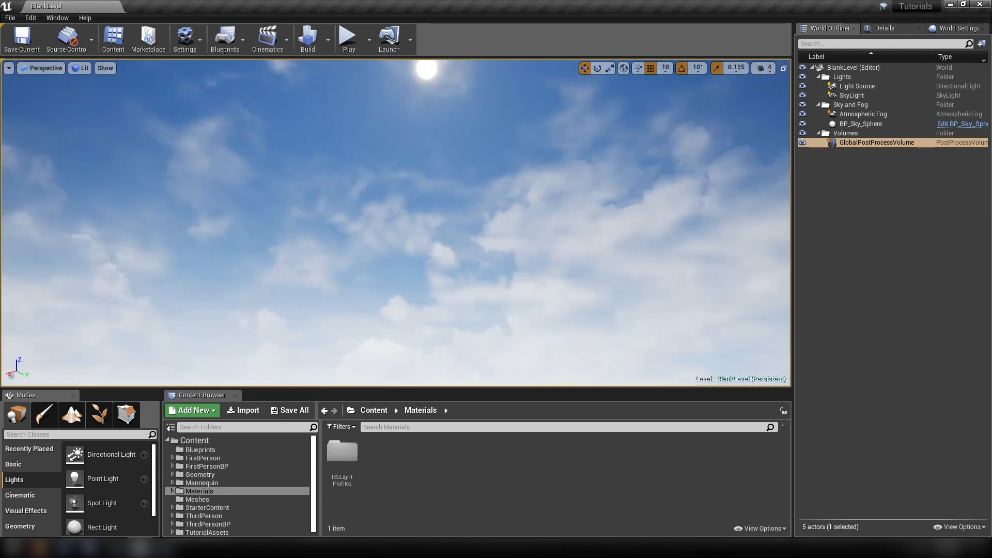
{"action": "right_click_drag", "start_coordinate": [449, 258], "coordinate": [548, 258]}
{"action": "key", "text": "w"}
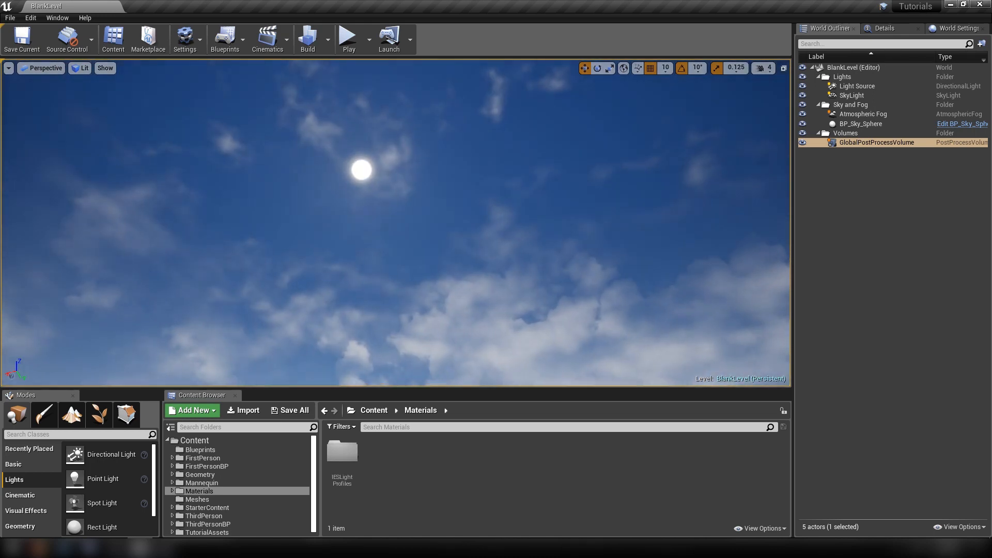
{"action": "mouse_move", "coordinate": [383, 243]}
{"action": "right_mouse_down"}
{"action": "mouse_move", "coordinate": [382, 227]}
{"action": "mouse_move", "coordinate": [382, 243]}
{"action": "right_mouse_up"}
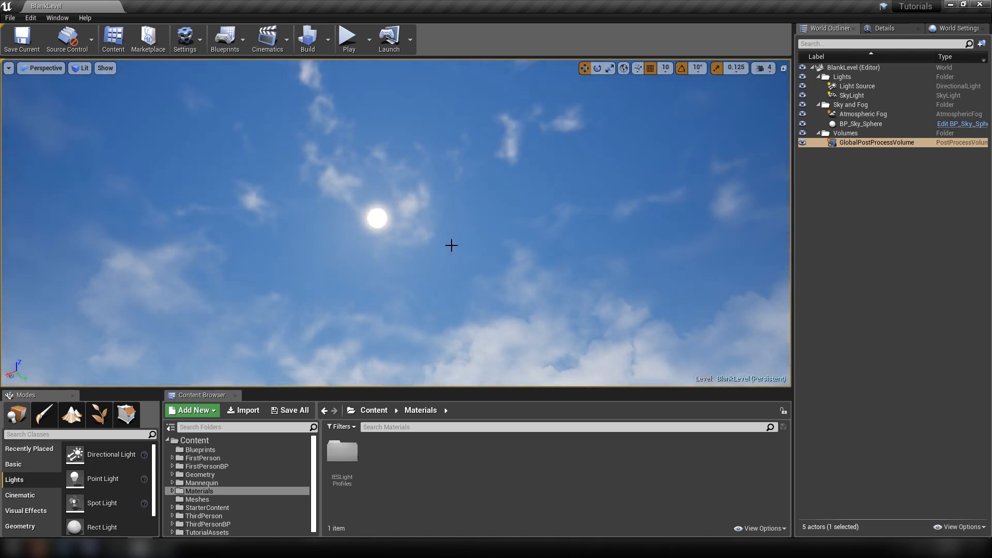
{"action": "right_click_drag", "start_coordinate": [451, 245], "coordinate": [435, 217]}
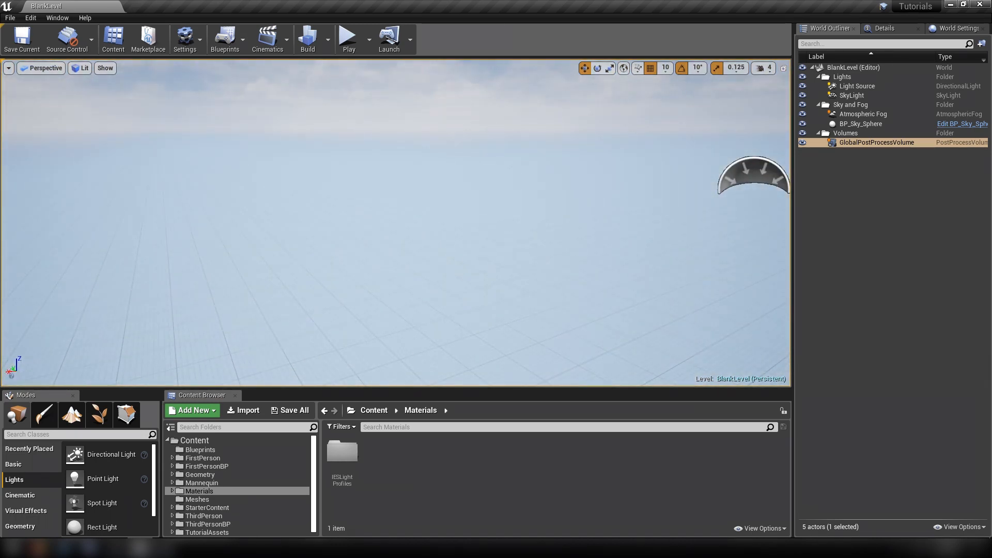
{"action": "right_click_drag", "start_coordinate": [493, 269], "coordinate": [492, 270]}
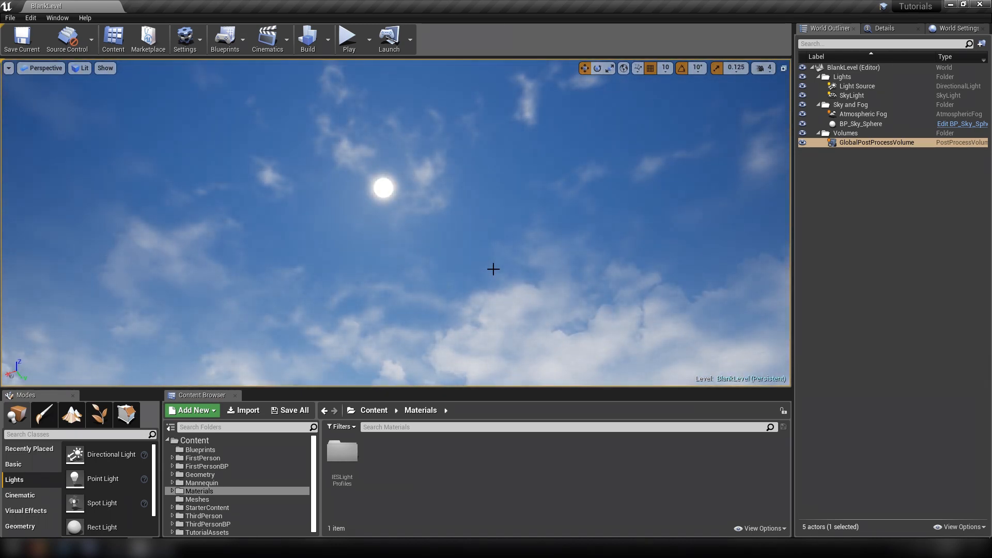
{"action": "right_click_drag", "start_coordinate": [500, 193], "coordinate": [500, 219]}
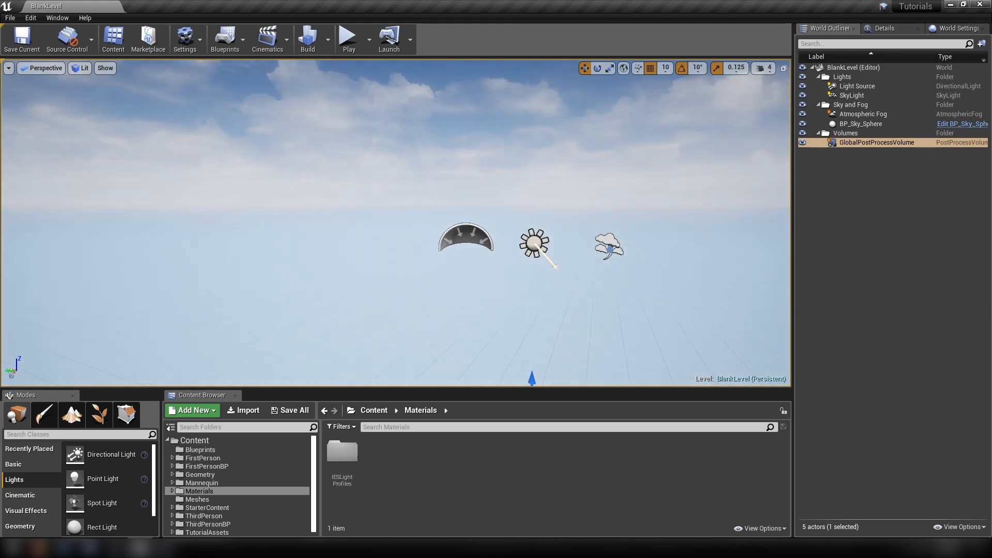
Set the GlobalPostProcessVolume's exposure Min Brightness and Max Brightness both to 1.0, using a temporary property filter for exposure.
{"action": "left_click", "coordinate": [889, 29]}
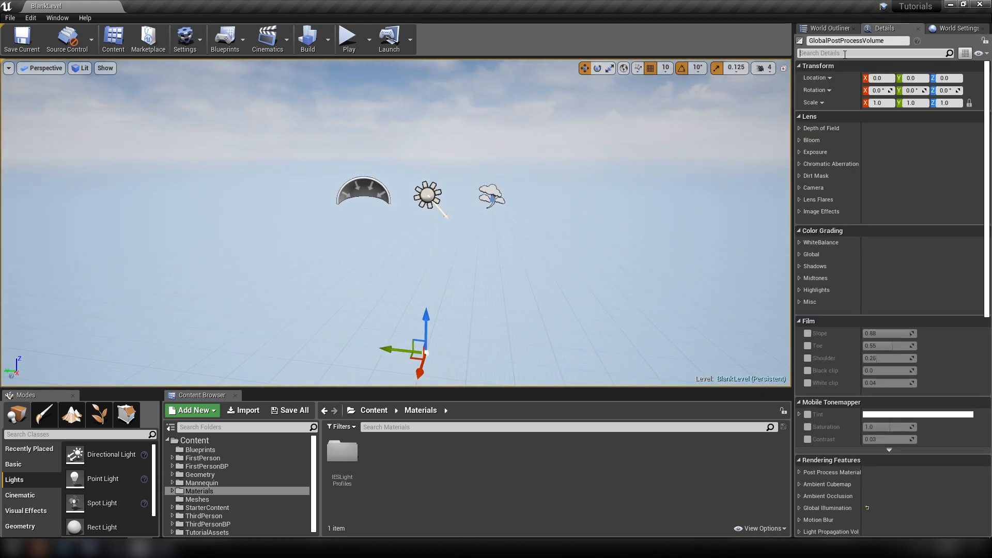
{"action": "left_click", "coordinate": [845, 54]}
{"action": "type", "text": "exposu"}
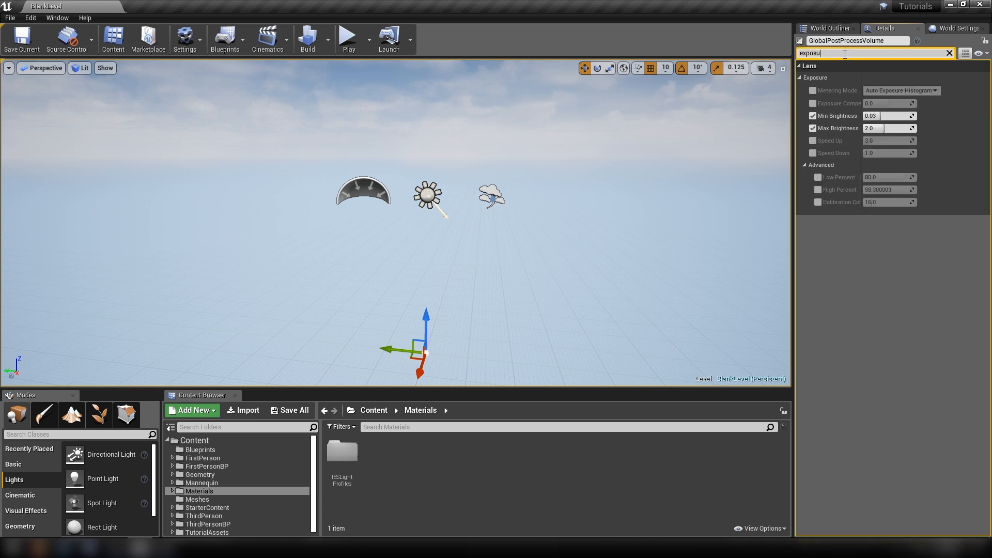
{"action": "left_click", "coordinate": [882, 117]}
{"action": "type", "text": "1"}
{"action": "left_click", "coordinate": [881, 128]}
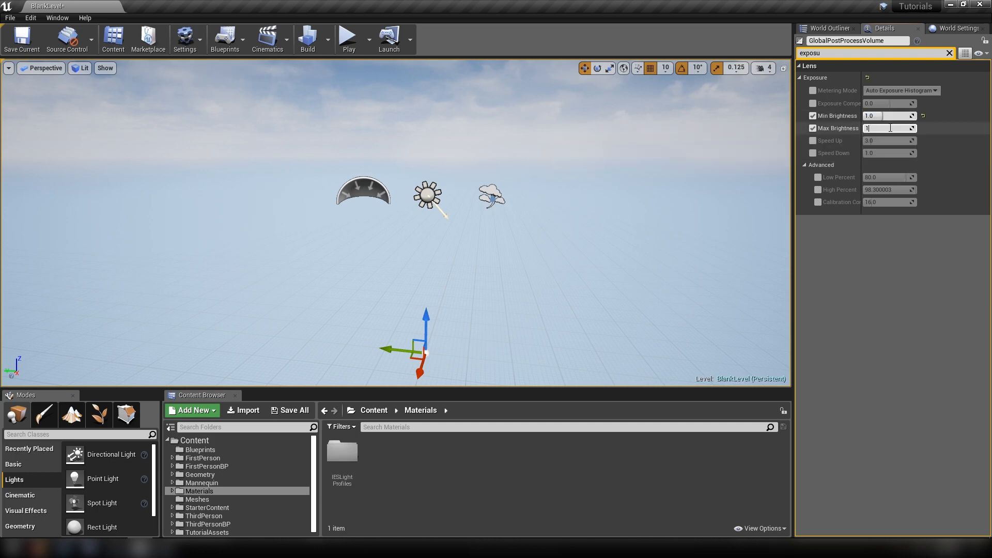
{"action": "type", "text": "1"}
{"action": "key", "text": "Return"}
{"action": "mouse_move", "coordinate": [577, 207]}
{"action": "right_mouse_down"}
{"action": "mouse_move", "coordinate": [575, 269]}
{"action": "mouse_move", "coordinate": [577, 207]}
{"action": "right_mouse_up"}
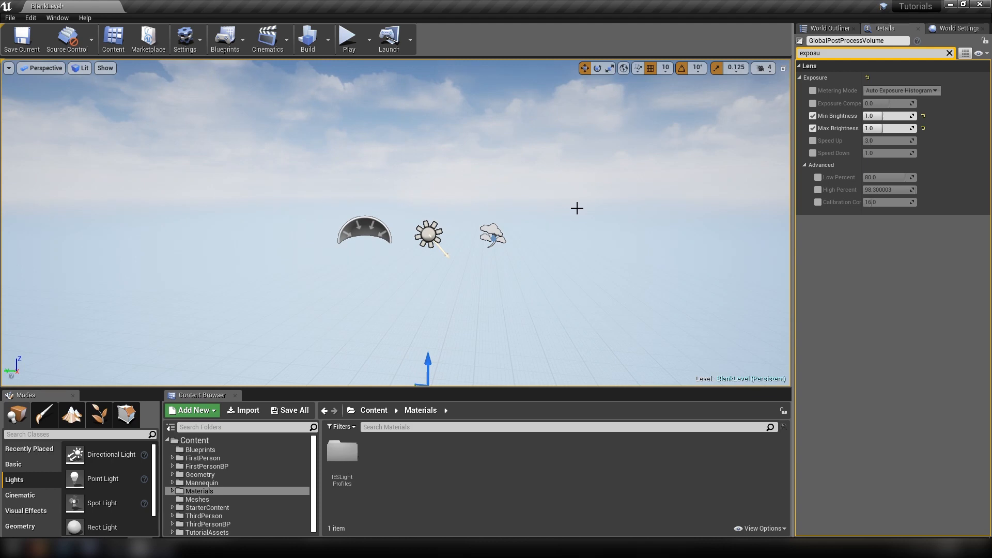
{"action": "left_click", "coordinate": [950, 54]}
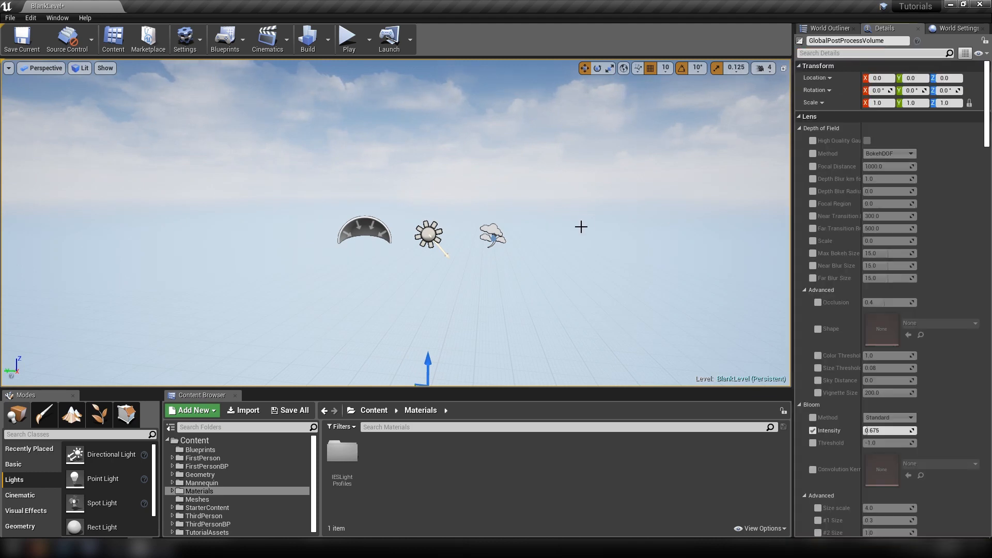
{"action": "key", "text": "s"}
{"action": "right_click_drag", "start_coordinate": [581, 226], "coordinate": [613, 209]}
{"action": "key", "text": "w"}
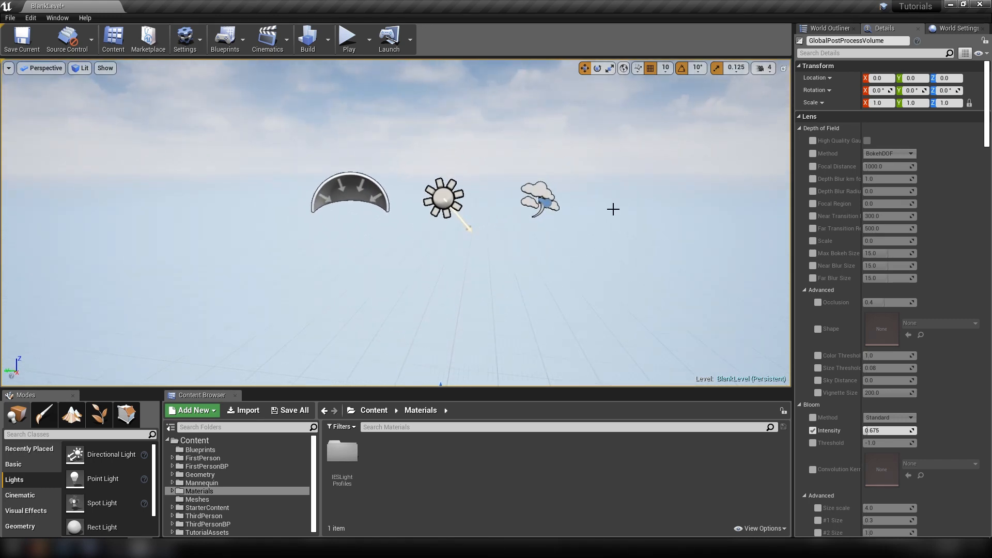
{"action": "key", "text": "s"}
{"action": "right_click_drag", "start_coordinate": [579, 263], "coordinate": [585, 273]}
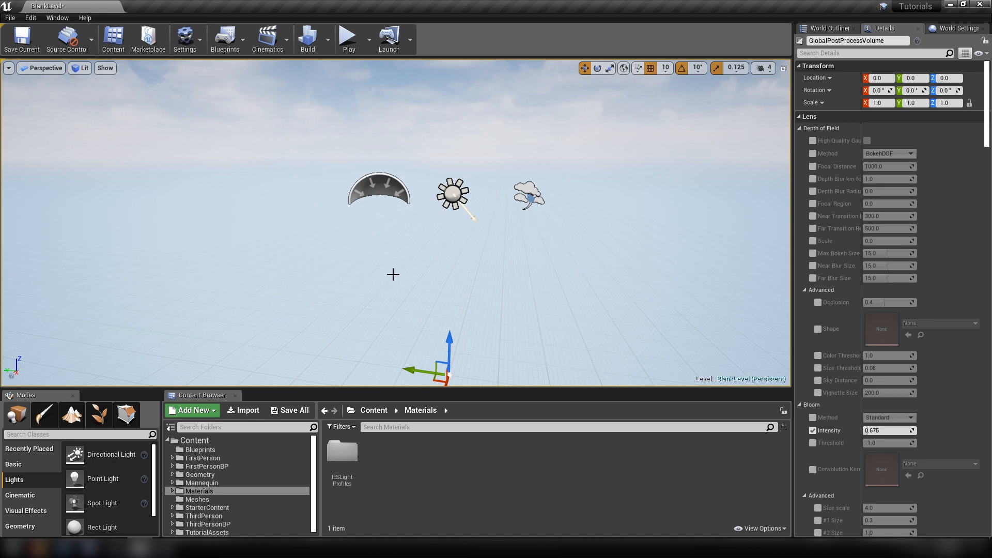
Examine the sky light, the directional light and the atmospheric fog actors one after another in the level.
{"action": "left_click", "coordinate": [404, 194]}
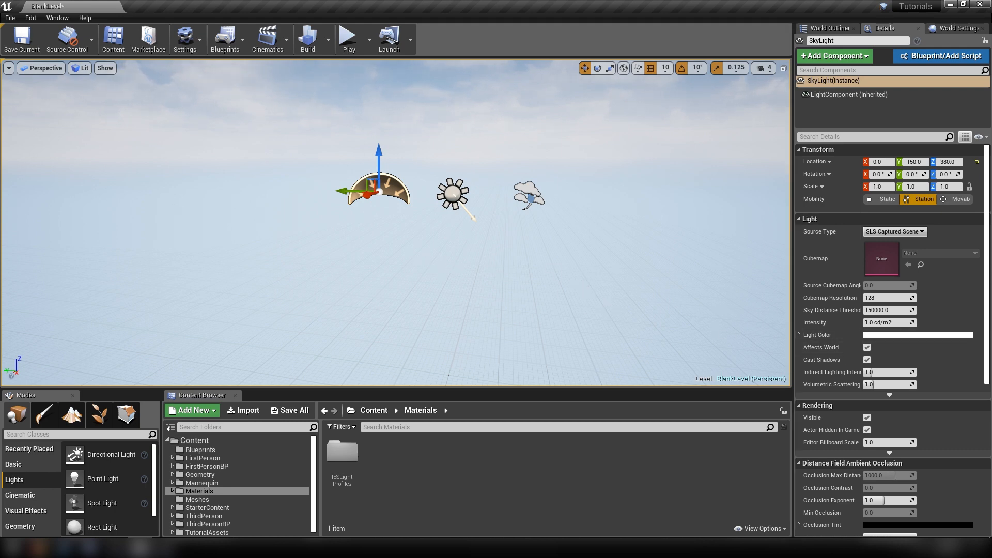
{"action": "left_click", "coordinate": [453, 194]}
{"action": "right_click_drag", "start_coordinate": [565, 265], "coordinate": [582, 270]}
{"action": "left_click", "coordinate": [483, 179]}
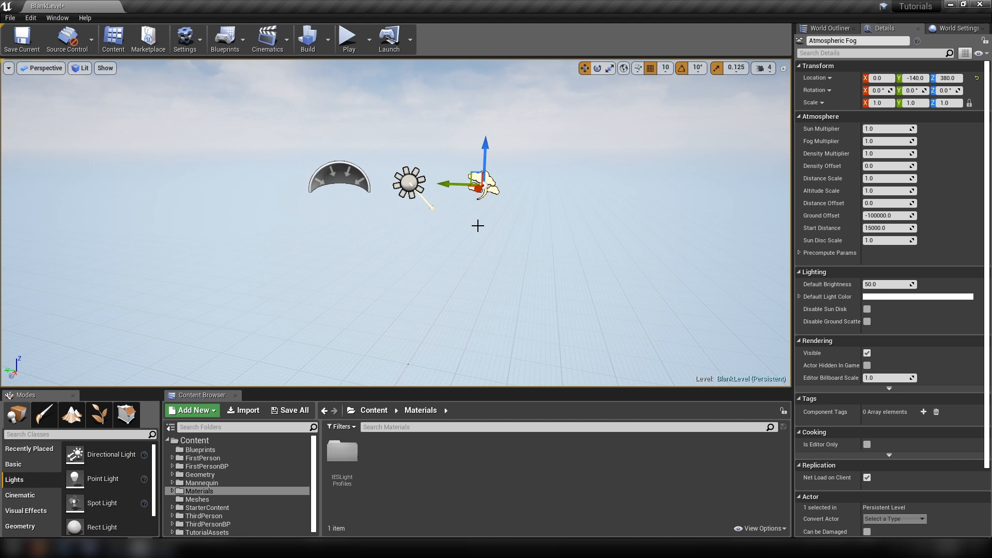
{"action": "key", "text": "s"}
{"action": "right_click_drag", "start_coordinate": [362, 232], "coordinate": [284, 259]}
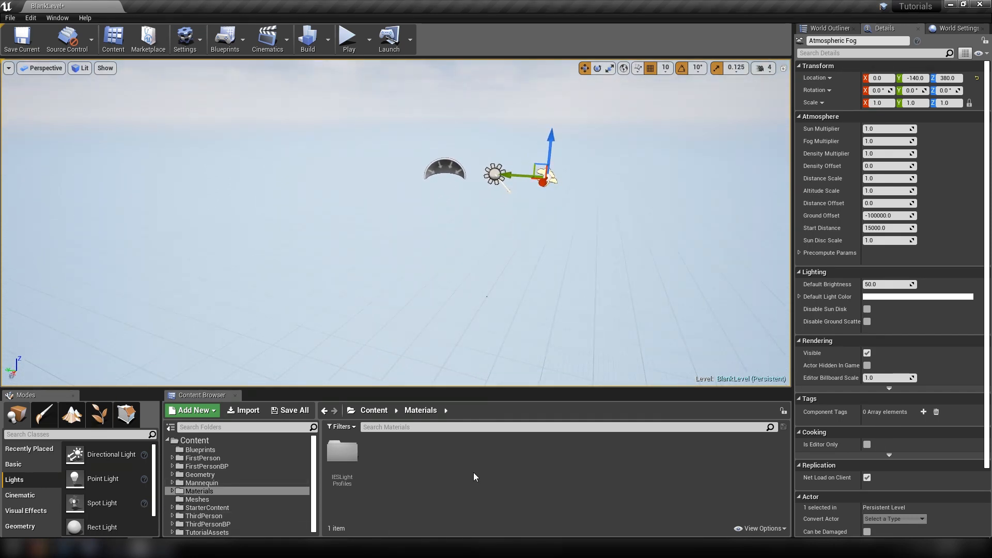
{"action": "right_click_drag", "start_coordinate": [419, 277], "coordinate": [450, 264]}
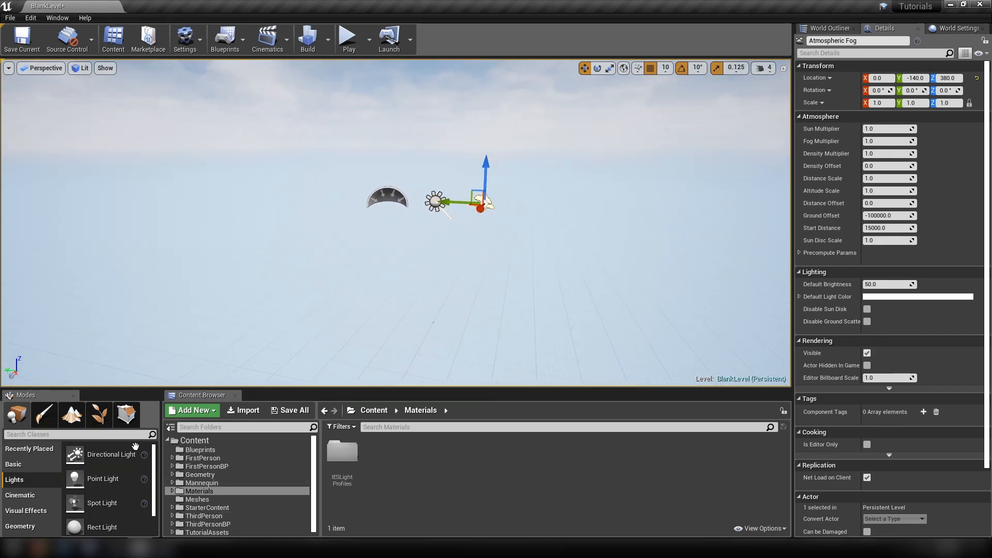
Place a Shape_Cube from the StarterContent Shapes folder in the level and set its location to 0, 0, 0.
{"action": "left_click", "coordinate": [207, 508]}
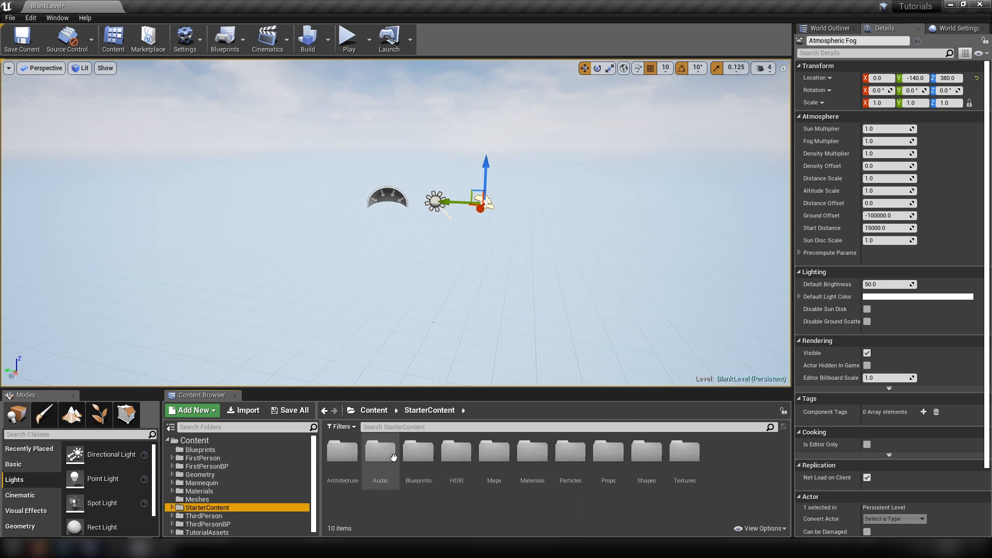
{"action": "double_click", "coordinate": [646, 454]}
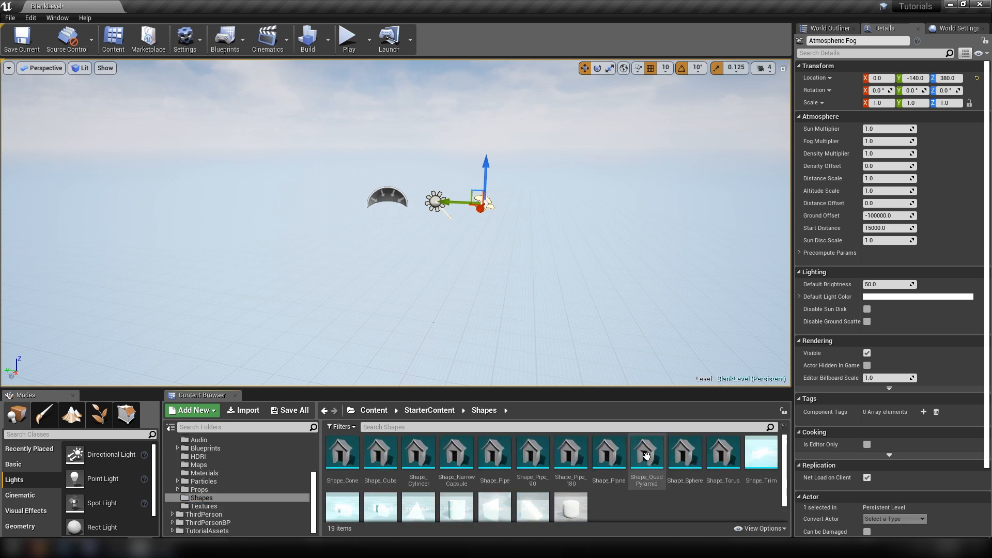
{"action": "left_click_drag", "start_coordinate": [396, 487], "coordinate": [454, 268]}
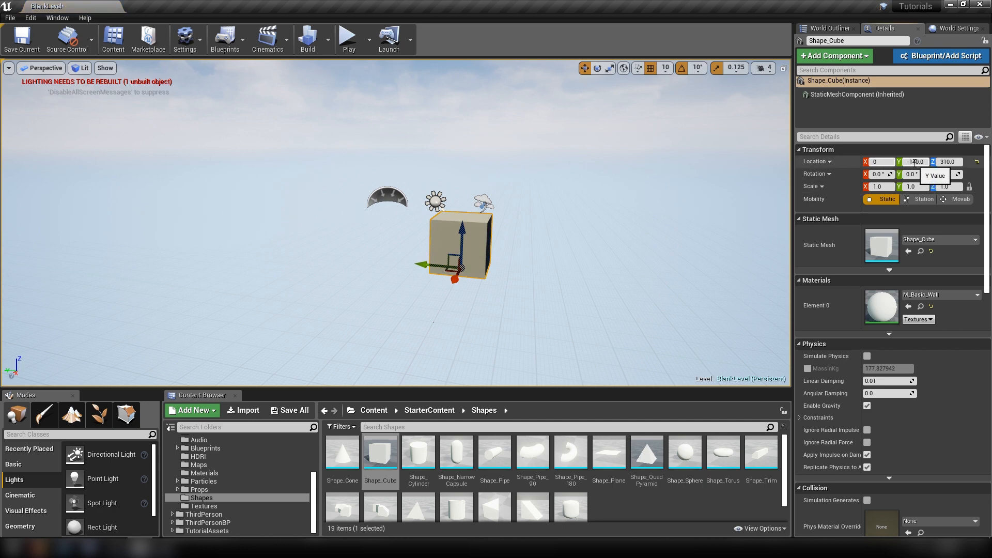
{"action": "left_click", "coordinate": [915, 163]}
{"action": "type", "text": "0"}
{"action": "left_click", "coordinate": [948, 162]}
{"action": "type", "text": "0"}
{"action": "key", "text": "Return"}
{"action": "key", "text": "f"}
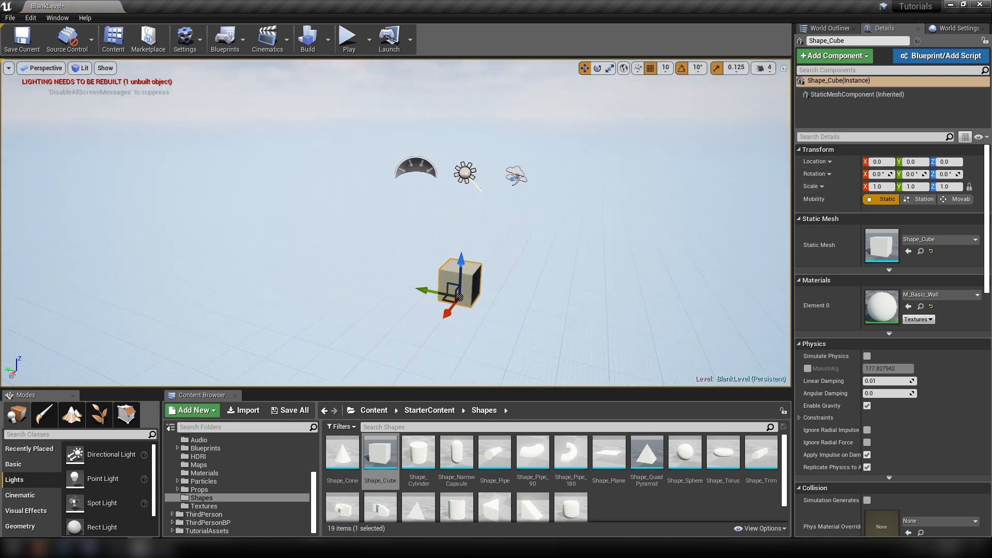
Scale the cube into a flat floor slab, 20.5 in X and Y and 0.125 in Z.
{"action": "key", "text": "r"}
{"action": "left_click_drag", "start_coordinate": [436, 254], "coordinate": [510, 305]}
{"action": "key", "text": "f"}
{"action": "right_click_drag", "start_coordinate": [446, 258], "coordinate": [449, 274]}
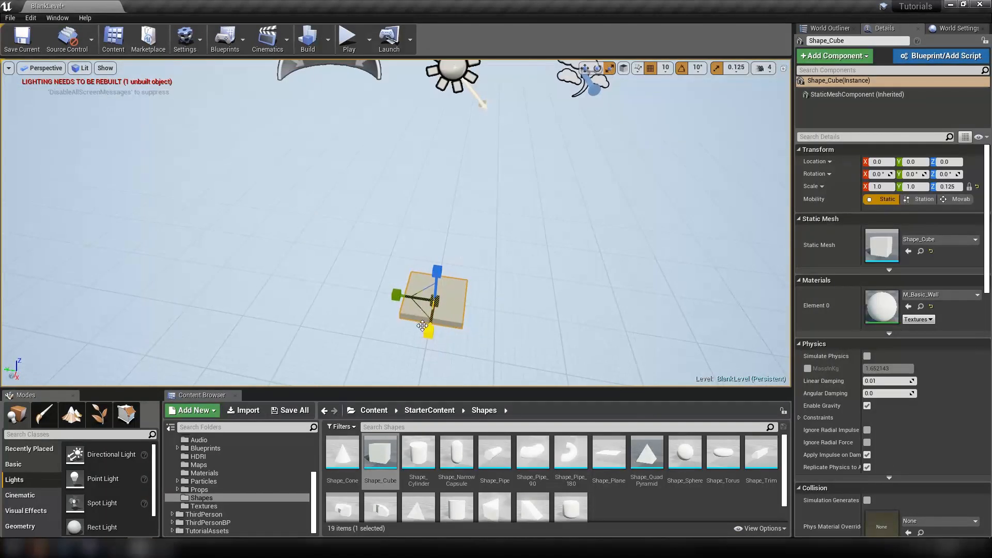
{"action": "left_click_drag", "start_coordinate": [420, 309], "coordinate": [359, 367]}
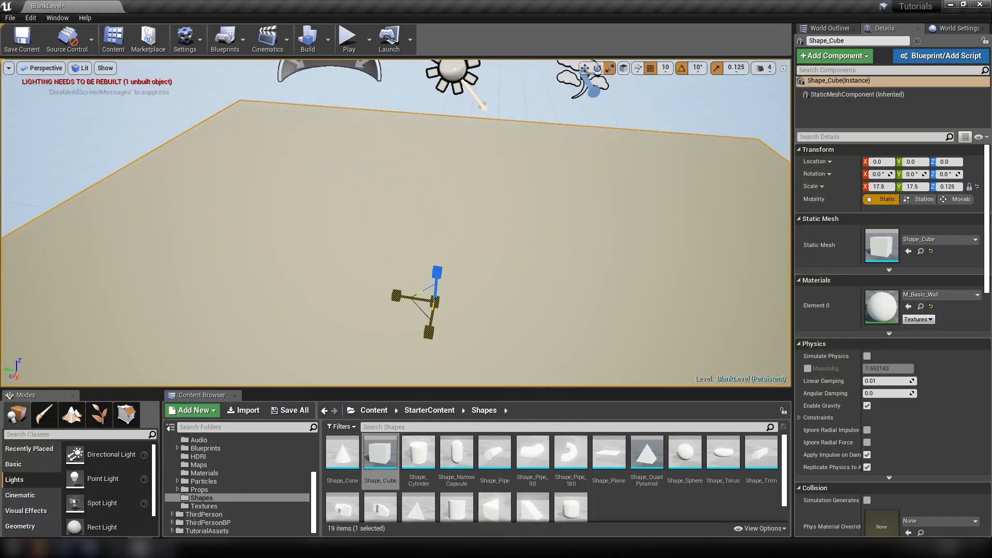
{"action": "right_click_drag", "start_coordinate": [359, 367], "coordinate": [238, 352]}
{"action": "right_click_drag", "start_coordinate": [473, 189], "coordinate": [507, 208]}
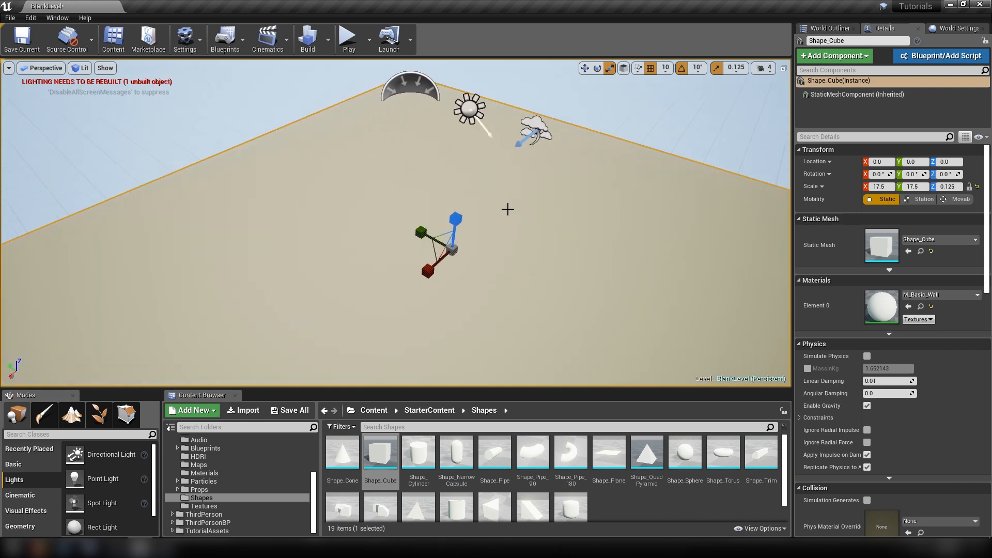
{"action": "left_click_drag", "start_coordinate": [440, 250], "coordinate": [425, 258]}
{"action": "right_click_drag", "start_coordinate": [710, 242], "coordinate": [697, 235]}
Duplicate the floor slab along Y to the floor's edge and rotate the copy -90° about X as an upright wall.
{"action": "key", "text": "w"}
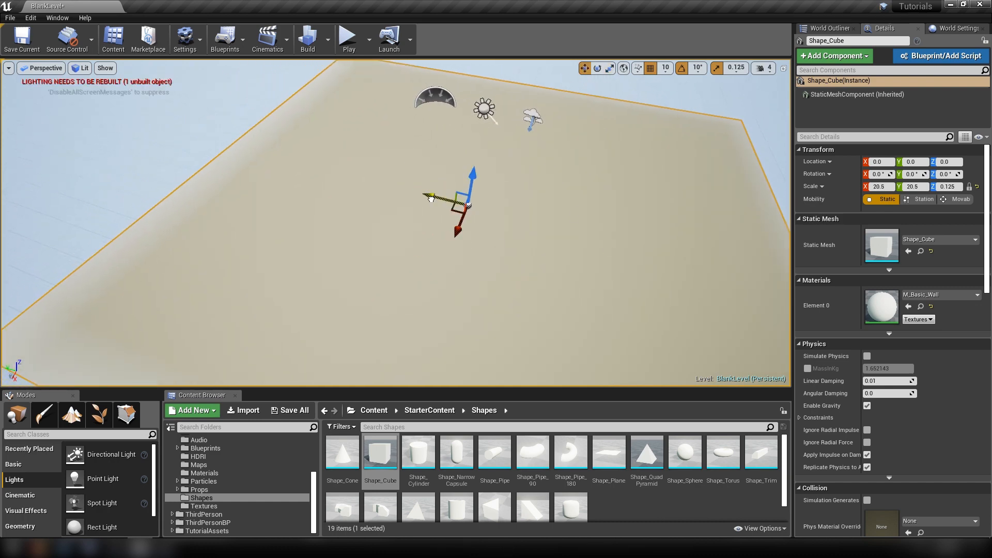
{"action": "left_click_drag", "start_coordinate": [431, 199], "coordinate": [166, 166], "text": "alt"}
{"action": "key", "text": "e"}
{"action": "left_click_drag", "start_coordinate": [226, 107], "coordinate": [277, 162]}
{"action": "right_click_drag", "start_coordinate": [277, 162], "coordinate": [398, 106]}
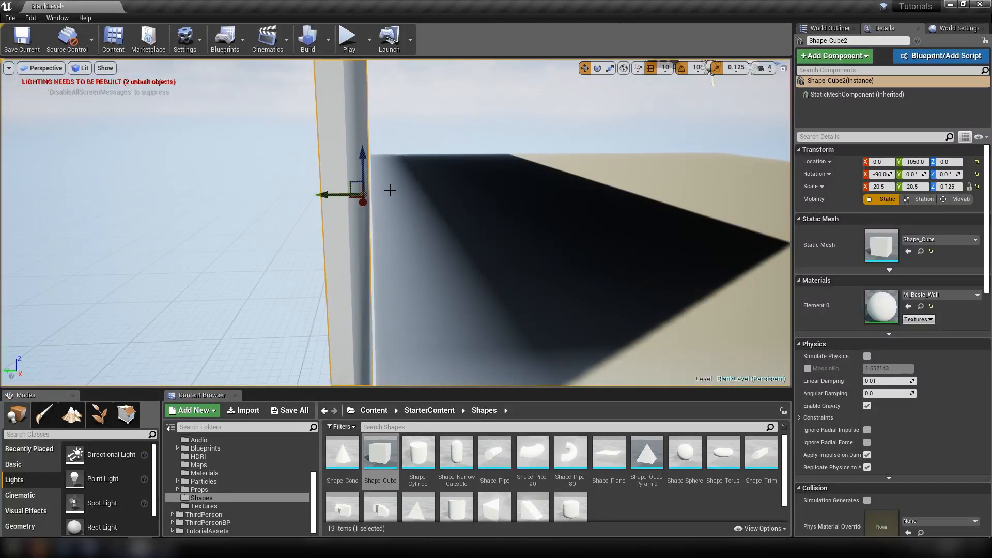
Shift the wall along Y until it meets the floor's edge, and duplicate it to the opposite side of the floor.
{"action": "left_click_drag", "start_coordinate": [318, 196], "coordinate": [328, 216]}
{"action": "right_click_drag", "start_coordinate": [328, 215], "coordinate": [366, 145]}
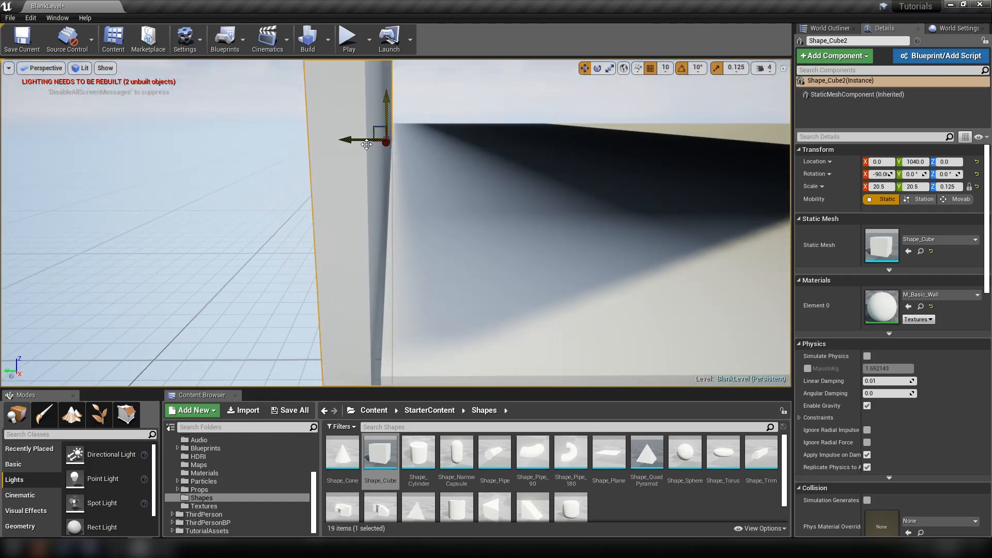
{"action": "left_click_drag", "start_coordinate": [346, 142], "coordinate": [350, 142]}
{"action": "right_click_drag", "start_coordinate": [350, 142], "coordinate": [239, 192]}
{"action": "left_click_drag", "start_coordinate": [238, 193], "coordinate": [667, 235], "text": "alt"}
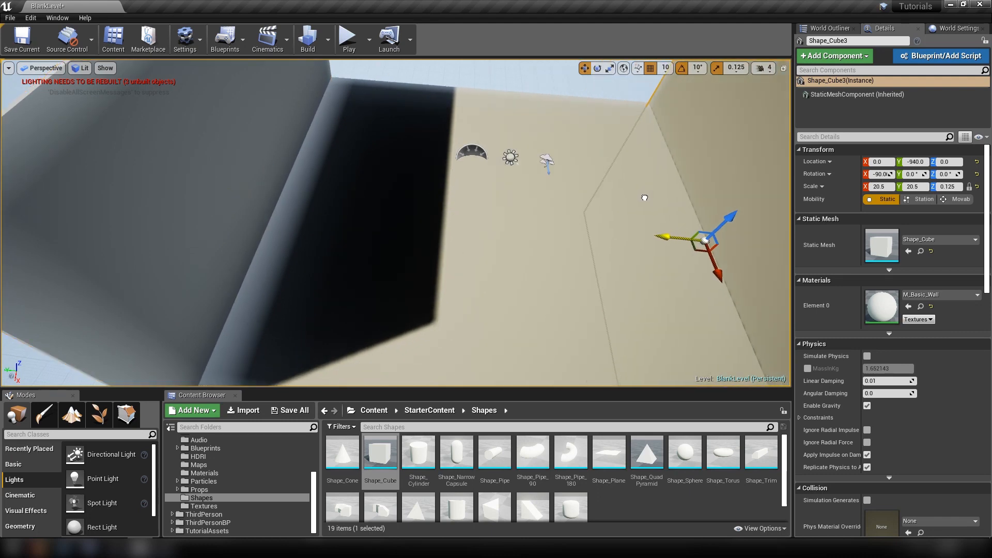
Duplicate a wall turned -90° about Z onto an adjacent floor edge at X -970, and copy it across to about X 1000.
{"action": "left_click_drag", "start_coordinate": [667, 237], "coordinate": [600, 298], "text": "alt"}
{"action": "key", "text": "e"}
{"action": "left_click_drag", "start_coordinate": [529, 218], "coordinate": [484, 124]}
{"action": "right_click_drag", "start_coordinate": [642, 183], "coordinate": [530, 138]}
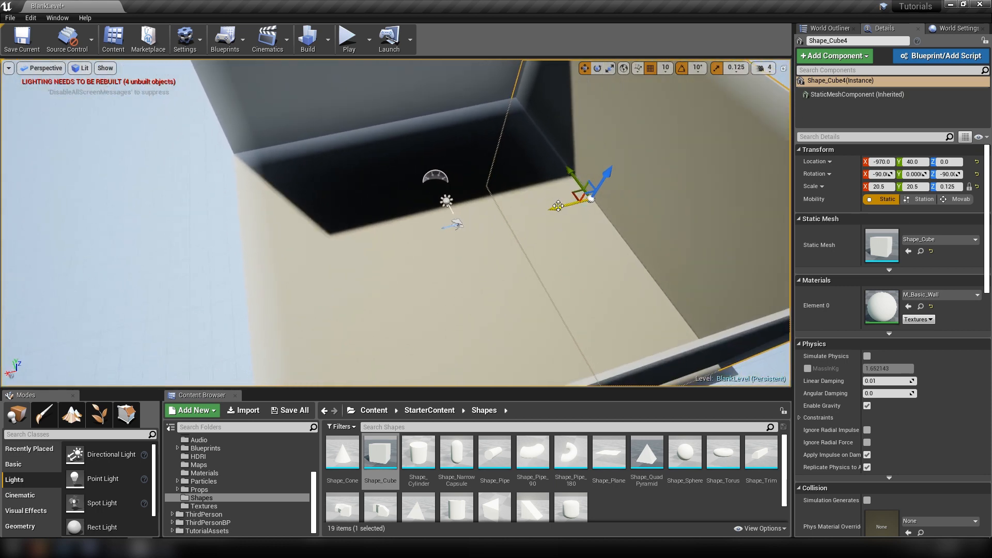
{"action": "left_click_drag", "start_coordinate": [559, 206], "coordinate": [210, 291], "text": "alt"}
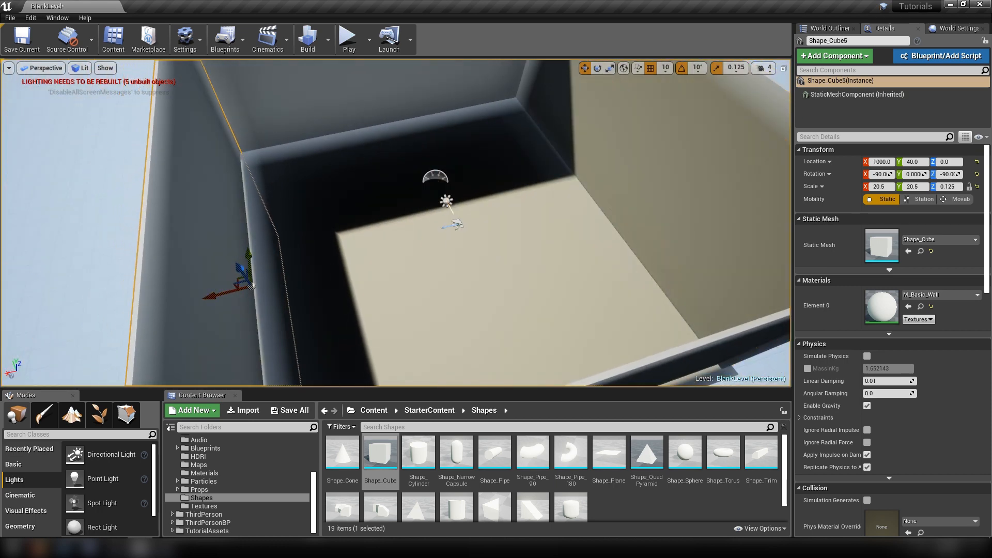
Duplicate the floor slab upward onto the tops of the walls as the room's ceiling.
{"action": "left_click", "coordinate": [517, 289]}
{"action": "right_click_drag", "start_coordinate": [517, 289], "coordinate": [439, 242]}
{"action": "left_click_drag", "start_coordinate": [436, 256], "coordinate": [434, 244], "text": "alt+shift"}
{"action": "right_click_drag", "start_coordinate": [435, 245], "coordinate": [312, 97]}
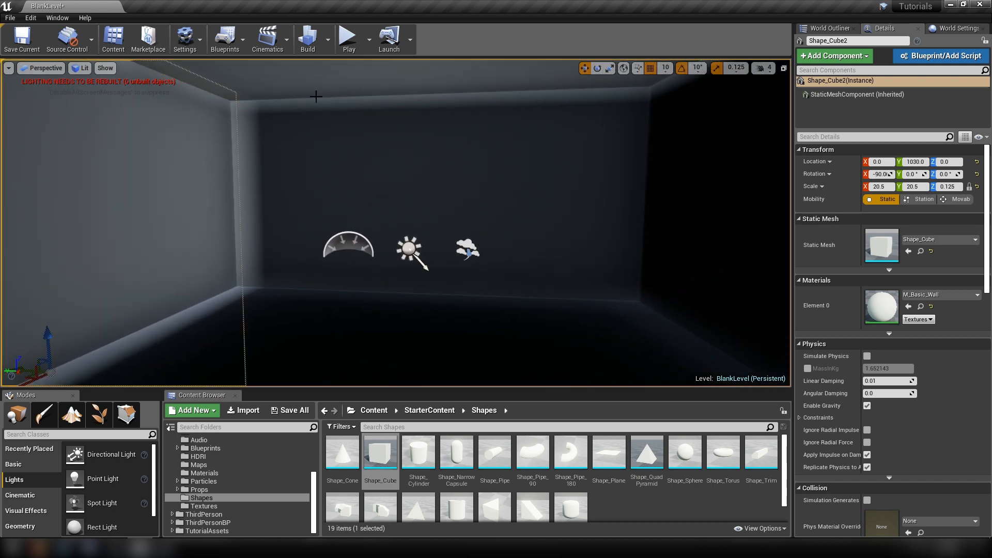
Select all six slabs of the room and override their light map resolution with 1024.
{"action": "left_click", "coordinate": [335, 92]}
{"action": "left_click", "coordinate": [541, 349], "text": "ctrl"}
{"action": "right_click_drag", "start_coordinate": [541, 349], "coordinate": [496, 192]}
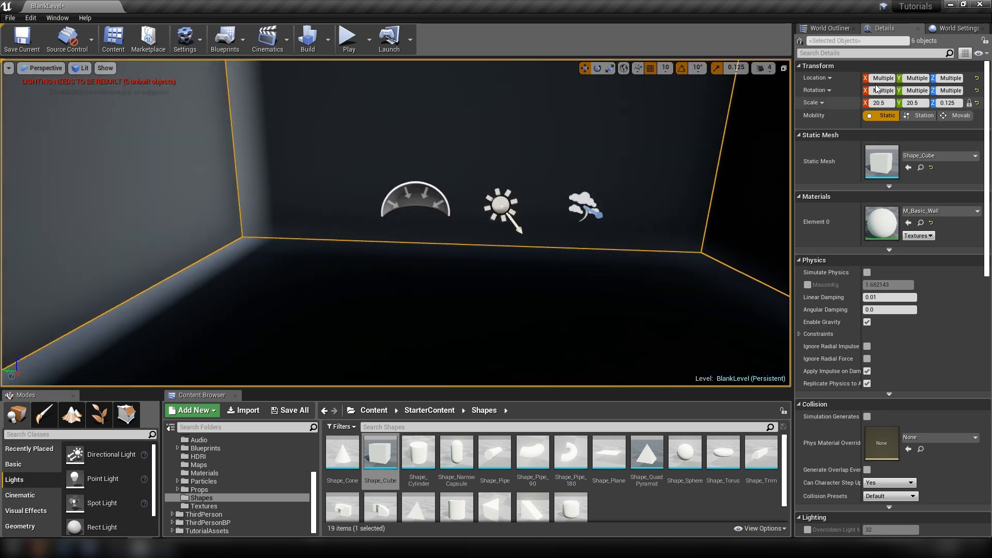
{"action": "left_click", "coordinate": [872, 53]}
{"action": "type", "text": "lightm"}
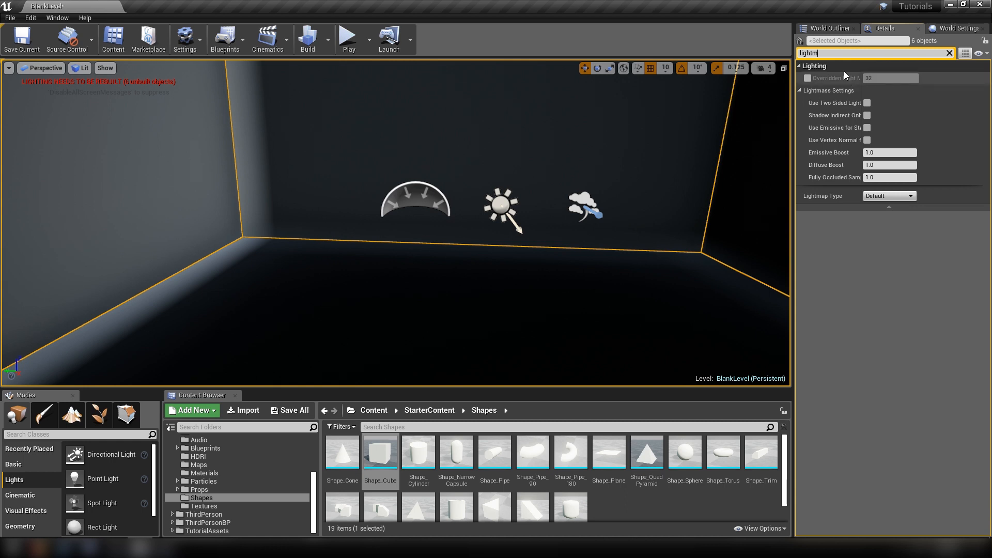
{"action": "mouse_move", "coordinate": [862, 78]}
{"action": "left_mouse_down"}
{"action": "mouse_move", "coordinate": [887, 78]}
{"action": "mouse_move", "coordinate": [850, 77]}
{"action": "left_mouse_up"}
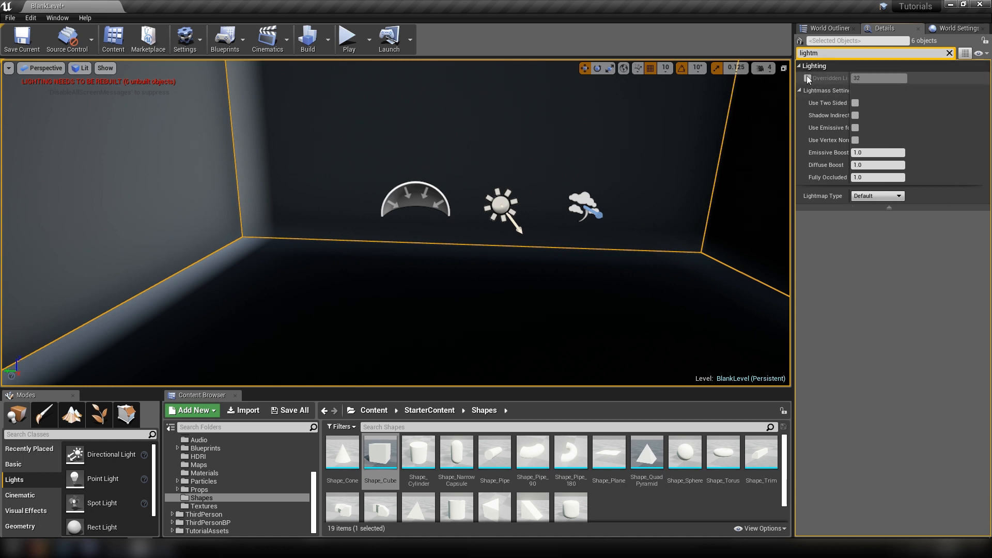
{"action": "left_click", "coordinate": [807, 78]}
{"action": "left_click", "coordinate": [856, 78]}
{"action": "type", "text": "64"}
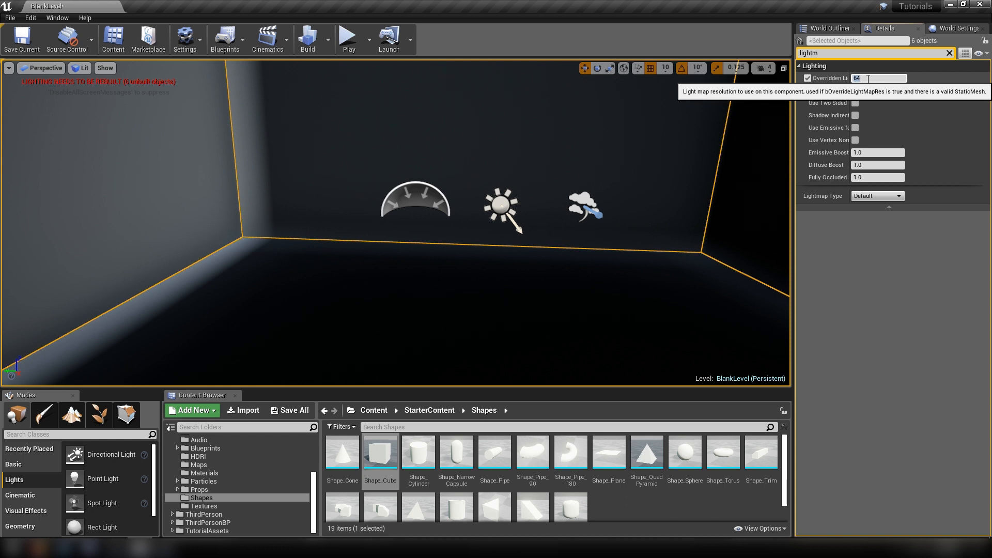
{"action": "type", "text": "1"}
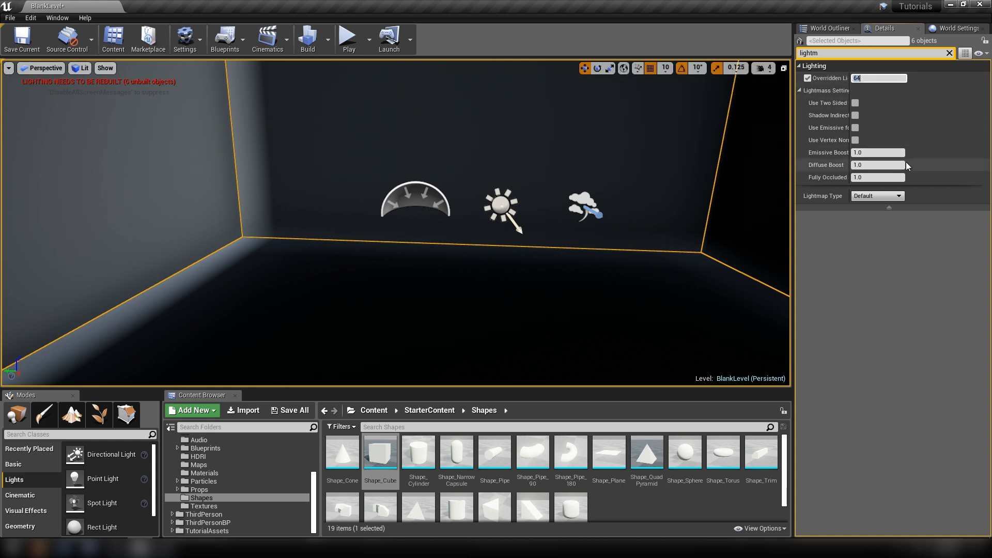
{"action": "type", "text": "024"}
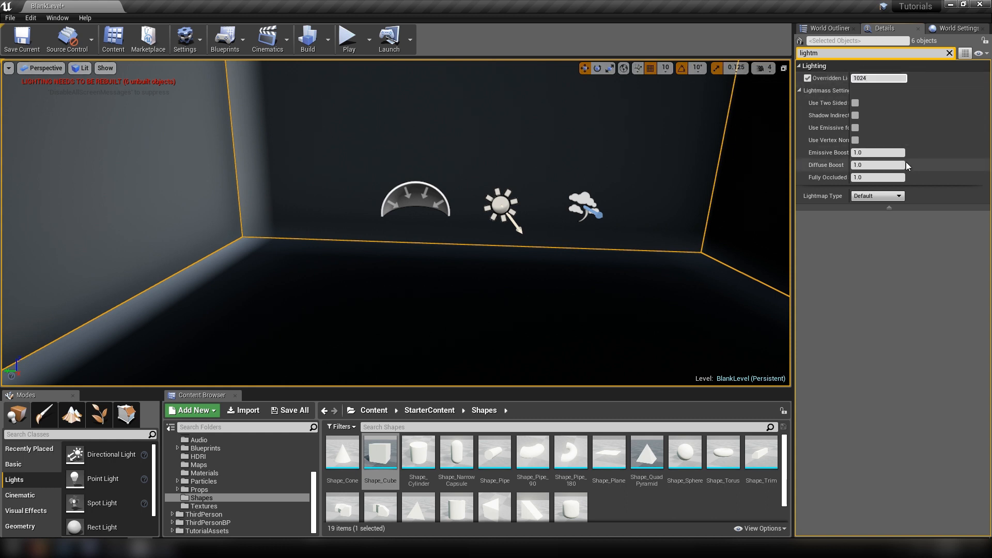
{"action": "key", "text": "Return"}
{"action": "left_click", "coordinate": [950, 53]}
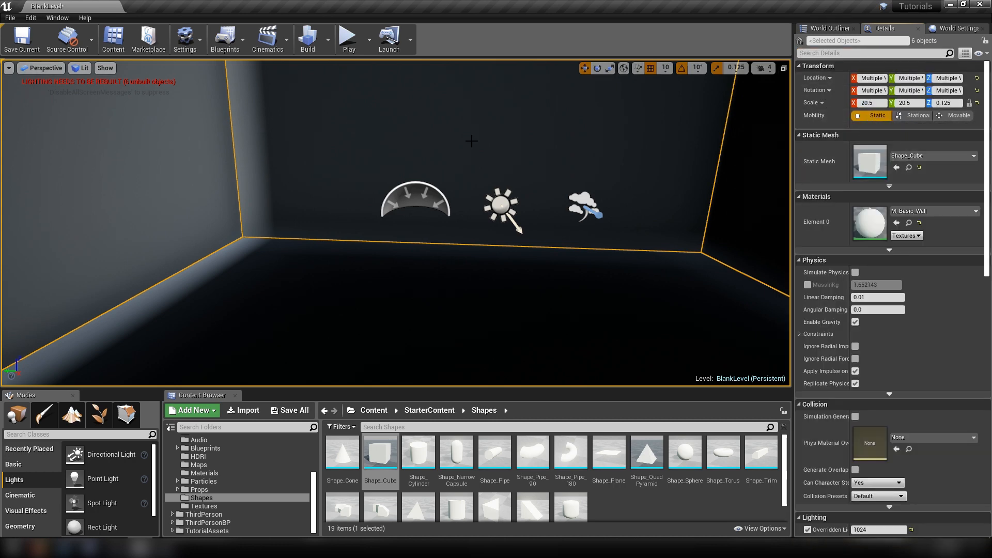
Build only the lighting for the level and deselect the room slabs.
{"action": "right_click_drag", "start_coordinate": [472, 141], "coordinate": [450, 135]}
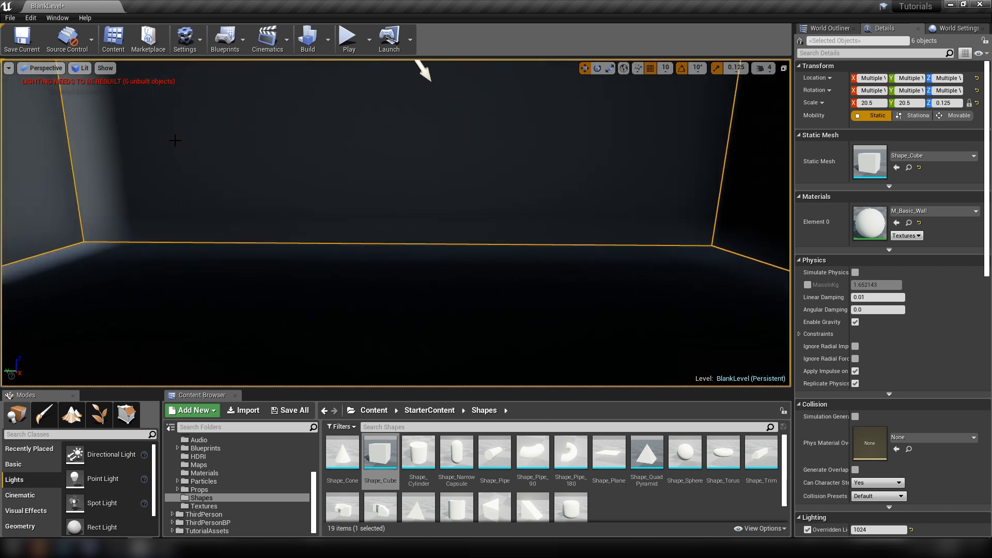
{"action": "left_click", "coordinate": [331, 40]}
{"action": "mouse_move", "coordinate": [432, 80]}
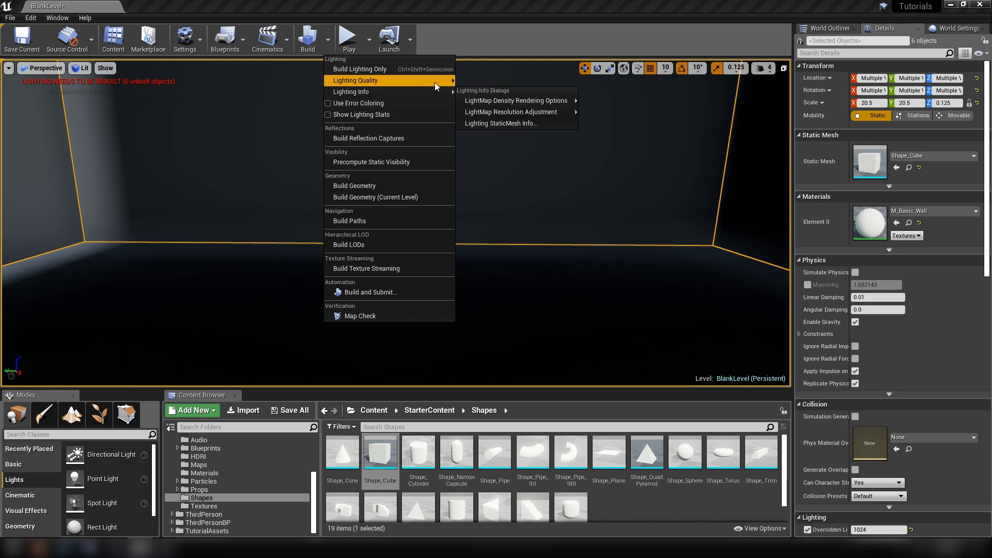
{"action": "left_click", "coordinate": [358, 69]}
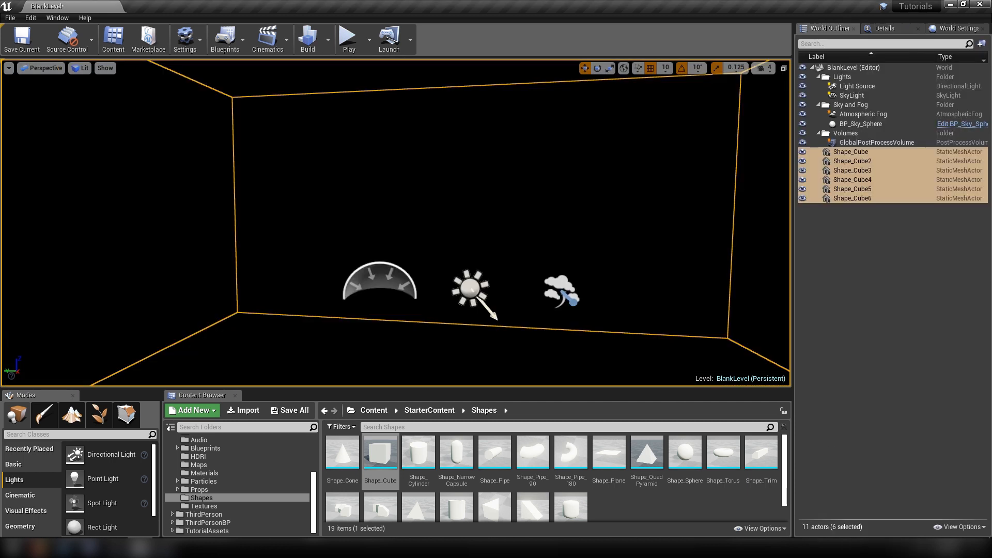
{"action": "key", "text": "w"}
{"action": "right_click_drag", "start_coordinate": [396, 222], "coordinate": [408, 248]}
{"action": "key", "text": "Escape"}
{"action": "right_click_drag", "start_coordinate": [517, 222], "coordinate": [253, 230]}
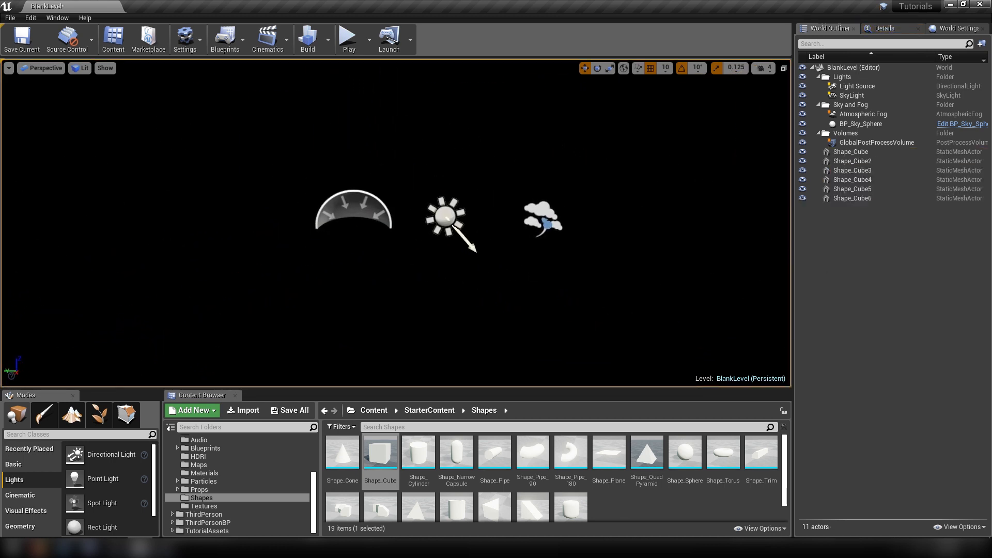
Try raising the SkyLight's intensity to about 1222 cd/m2 and lowering it to about 47.8 cd/m2, and reset it to its default.
{"action": "left_click", "coordinate": [358, 201]}
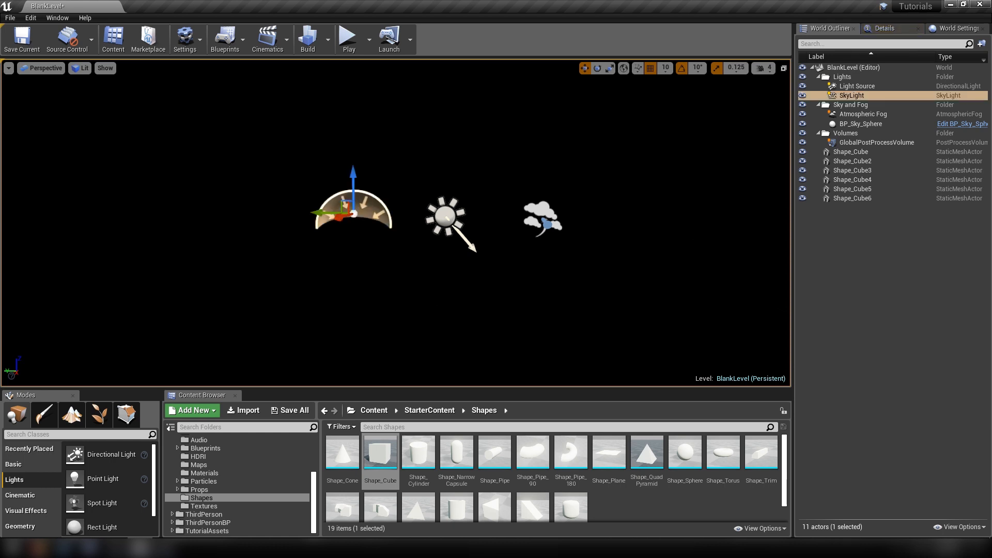
{"action": "left_click", "coordinate": [885, 28]}
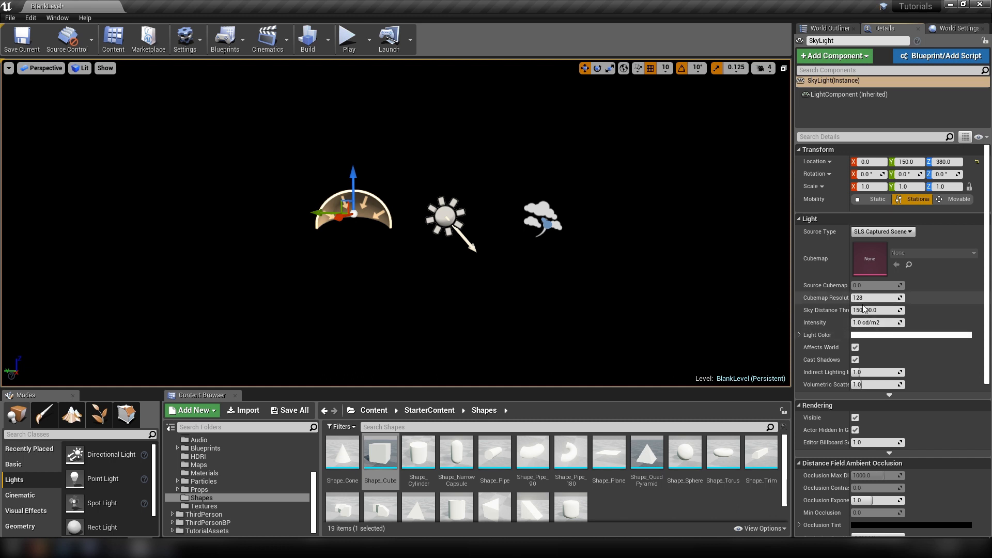
{"action": "mouse_move", "coordinate": [866, 322]}
{"action": "left_mouse_down"}
{"action": "mouse_move", "coordinate": [897, 322]}
{"action": "mouse_move", "coordinate": [863, 323]}
{"action": "left_mouse_up"}
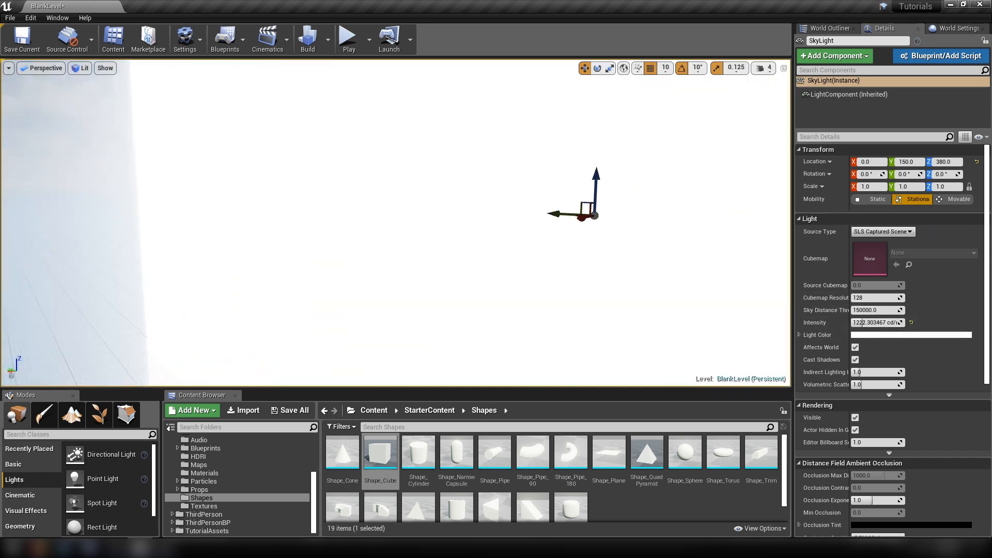
{"action": "right_click_drag", "start_coordinate": [396, 222], "coordinate": [395, 159]}
{"action": "left_click_drag", "start_coordinate": [877, 325], "coordinate": [863, 323]}
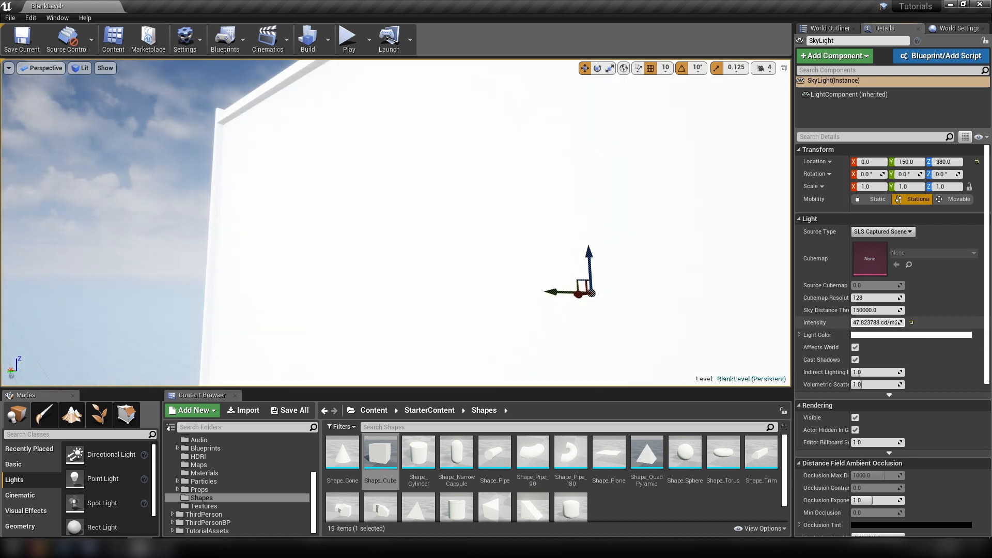
{"action": "left_click", "coordinate": [912, 324]}
{"action": "right_click_drag", "start_coordinate": [610, 259], "coordinate": [688, 284]}
{"action": "key", "text": "w"}
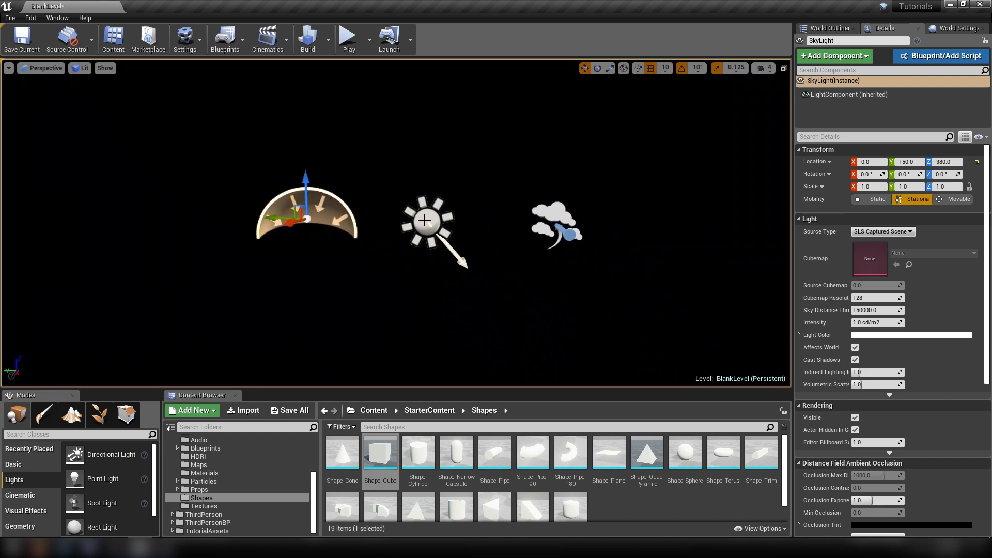
Delete the Atmospheric Fog, and move the Light Source and SkyLight together below the floor to Z -130.
{"action": "left_click", "coordinate": [553, 216]}
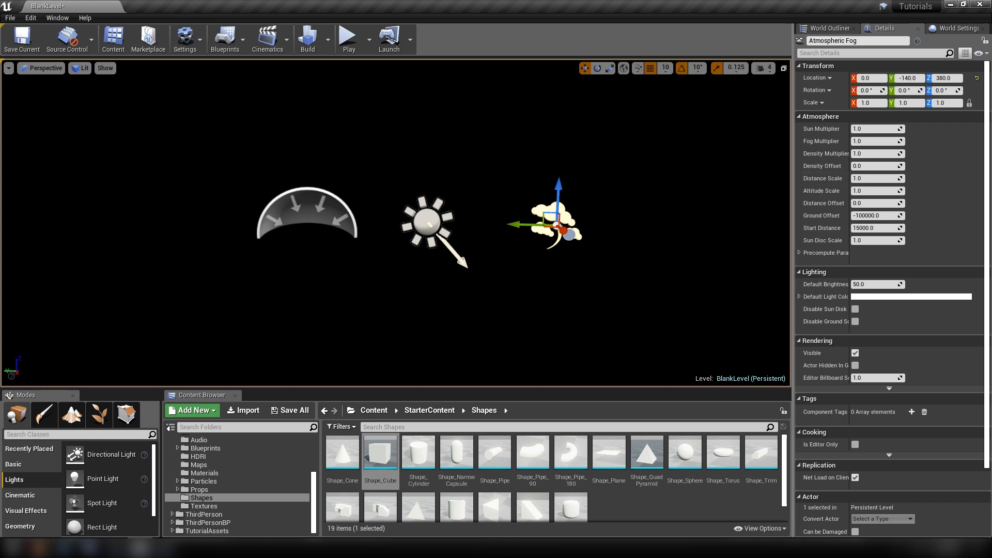
{"action": "key", "text": "Delete"}
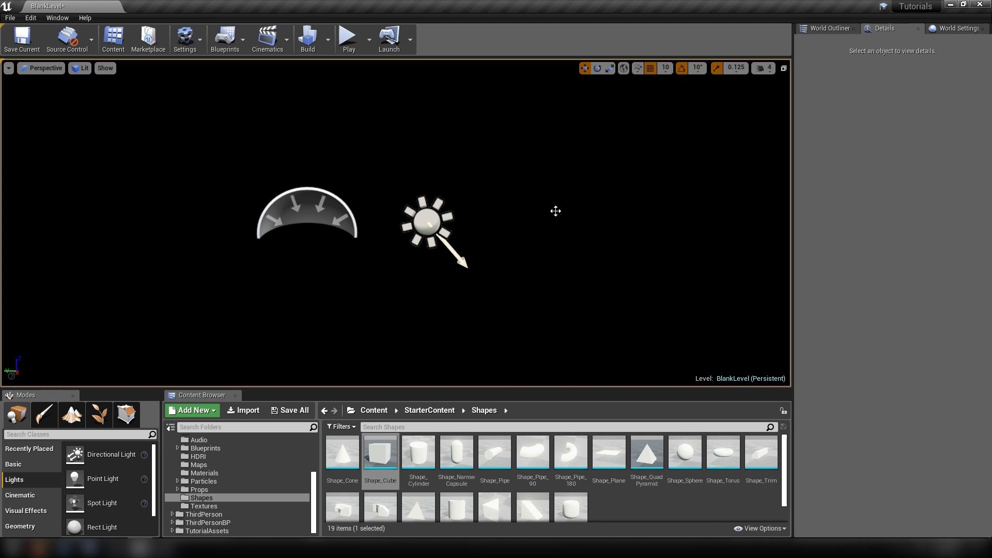
{"action": "left_click", "coordinate": [417, 217]}
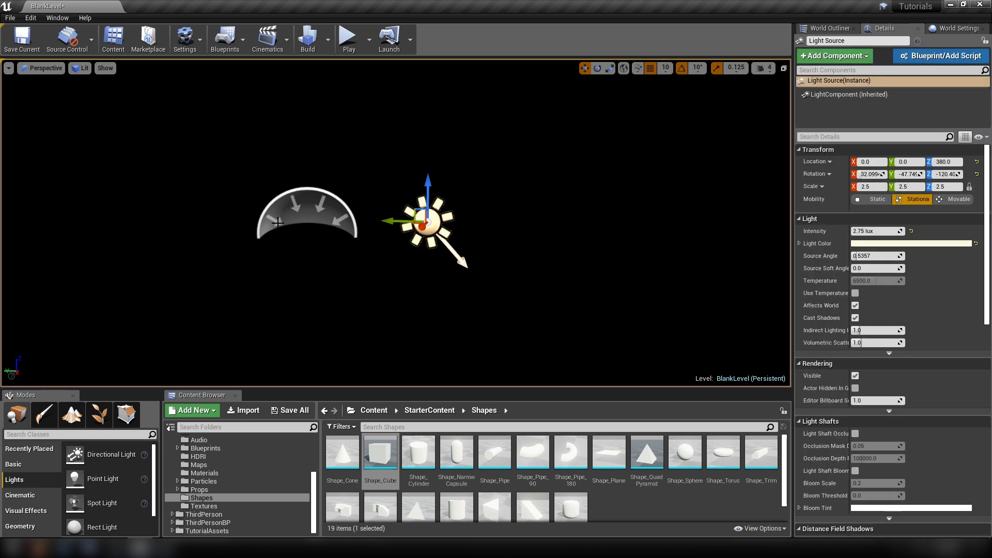
{"action": "left_click", "coordinate": [305, 214], "text": "ctrl"}
{"action": "left_click_drag", "start_coordinate": [305, 222], "coordinate": [305, 259]}
{"action": "left_click_drag", "start_coordinate": [378, 137], "coordinate": [381, 304]}
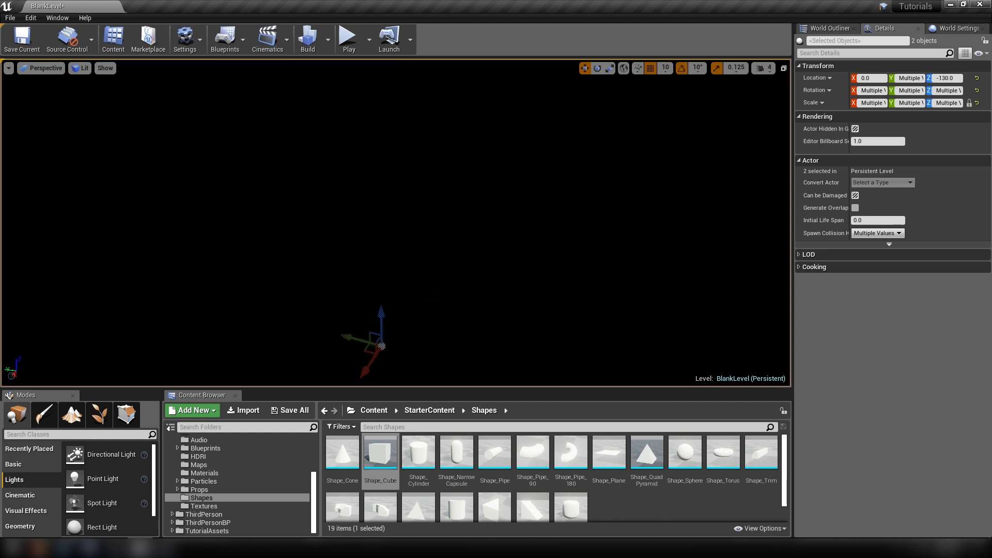
Place the ThirdPersonIdle animation from the Mannequin's Animations folder on the room's floor.
{"action": "scroll", "coordinate": [221, 497], "scroll_direction": "up", "scroll_amount": 2}
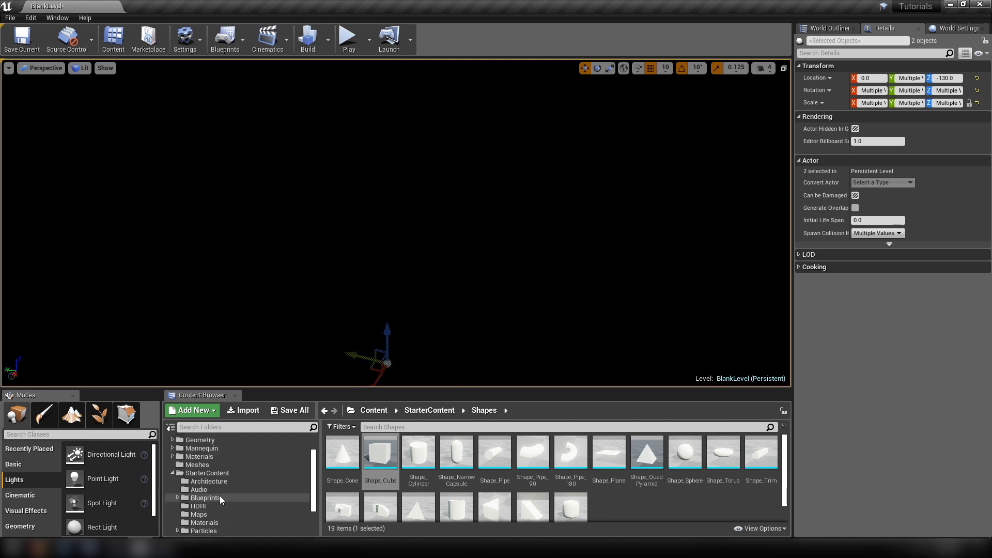
{"action": "scroll", "coordinate": [220, 498], "scroll_direction": "up", "scroll_amount": 2}
{"action": "left_click", "coordinate": [201, 481]}
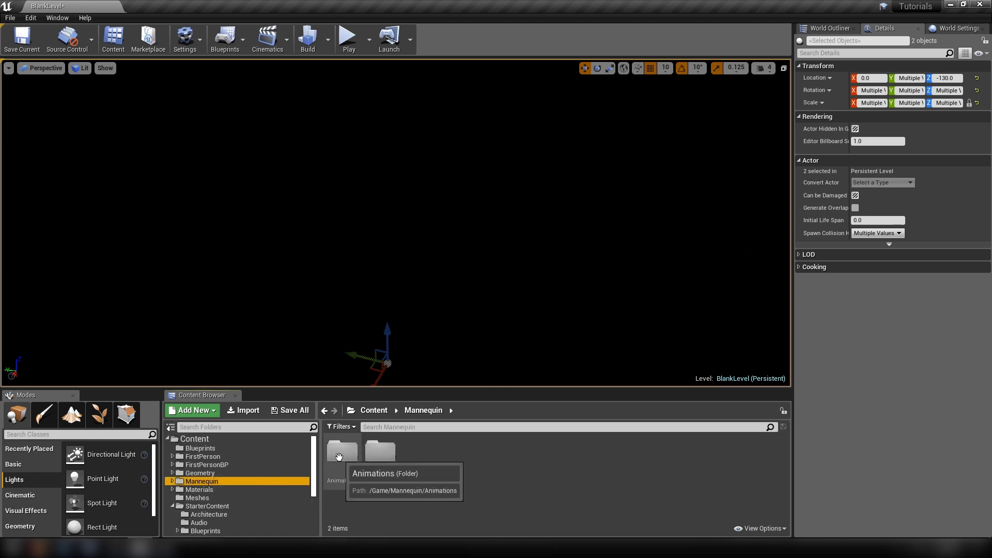
{"action": "double_click", "coordinate": [338, 453]}
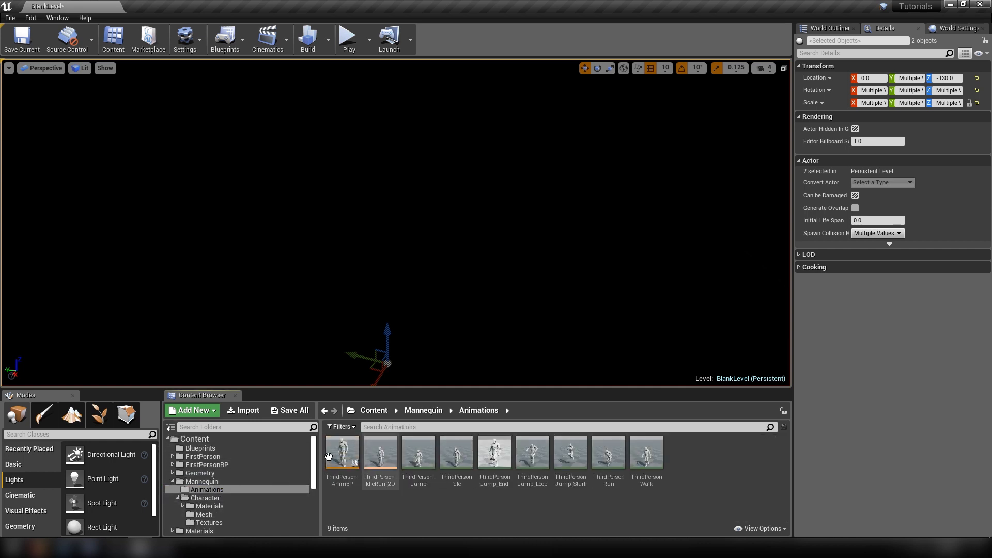
{"action": "left_click_drag", "start_coordinate": [457, 452], "coordinate": [496, 309]}
Position the mannequin at X 0 and Y 0 and rotate it -90° about Z.
{"action": "key", "text": "e"}
{"action": "right_click_drag", "start_coordinate": [481, 310], "coordinate": [351, 316]}
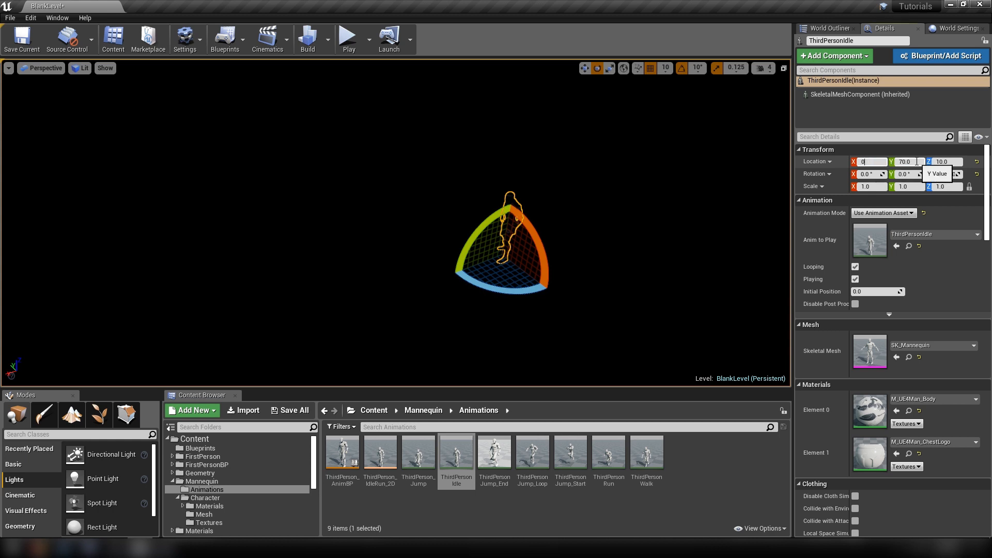
{"action": "left_click", "coordinate": [917, 162]}
{"action": "type", "text": "0"}
{"action": "key", "text": "Return"}
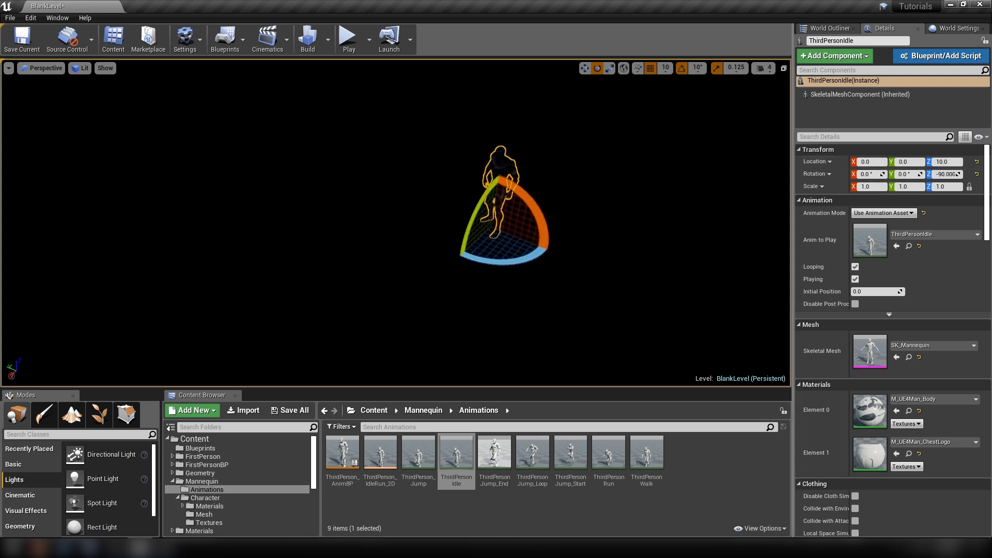
{"action": "right_click_drag", "start_coordinate": [429, 280], "coordinate": [466, 245]}
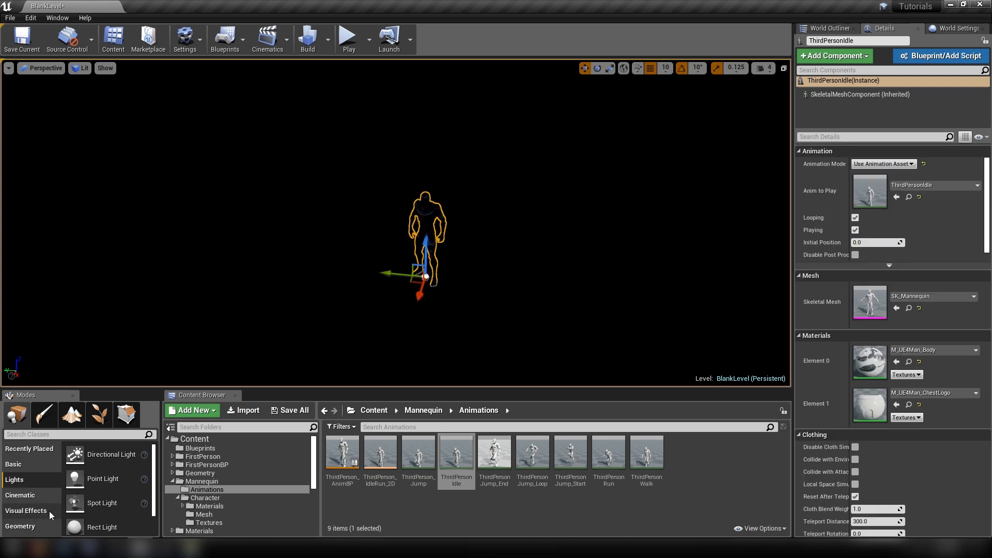
Place a Point Light in the room above the mannequin and set its intensity units to Lumens.
{"action": "left_click_drag", "start_coordinate": [98, 479], "coordinate": [377, 96]}
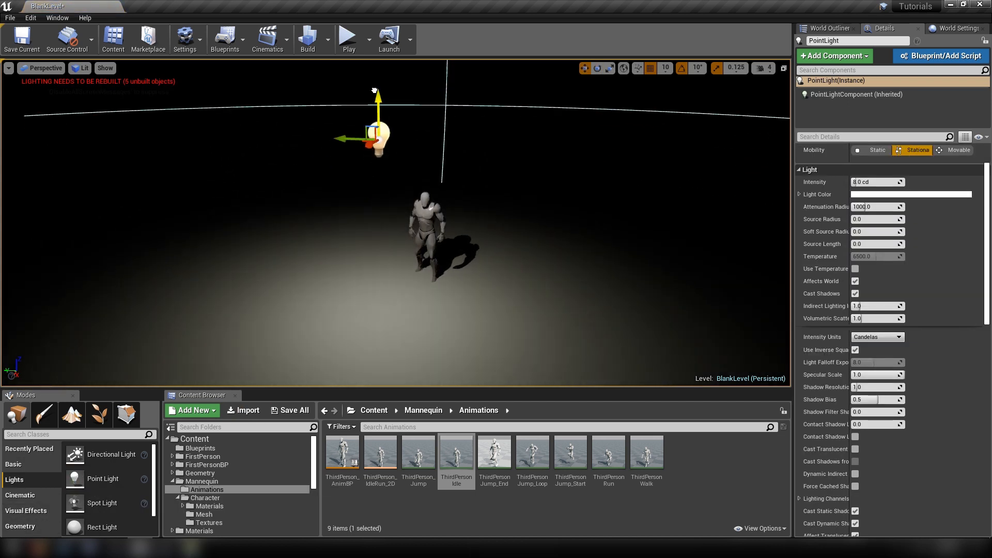
{"action": "mouse_move", "coordinate": [377, 96]}
{"action": "right_mouse_down"}
{"action": "mouse_move", "coordinate": [351, 103]}
{"action": "mouse_move", "coordinate": [382, 88]}
{"action": "mouse_move", "coordinate": [362, 93]}
{"action": "right_mouse_up"}
{"action": "key", "text": "f"}
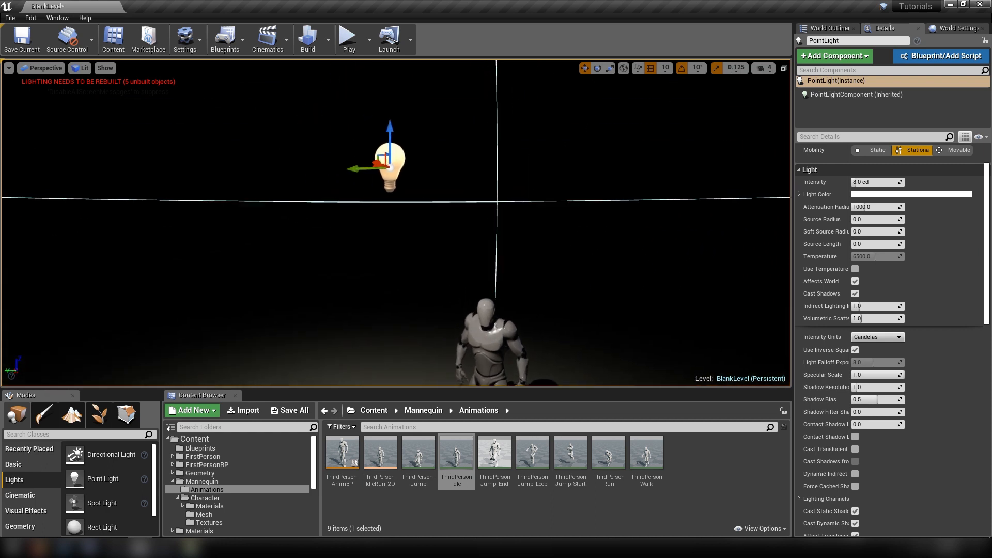
{"action": "mouse_move", "coordinate": [372, 155]}
{"action": "right_mouse_down"}
{"action": "mouse_move", "coordinate": [390, 162]}
{"action": "mouse_move", "coordinate": [377, 156]}
{"action": "right_mouse_up"}
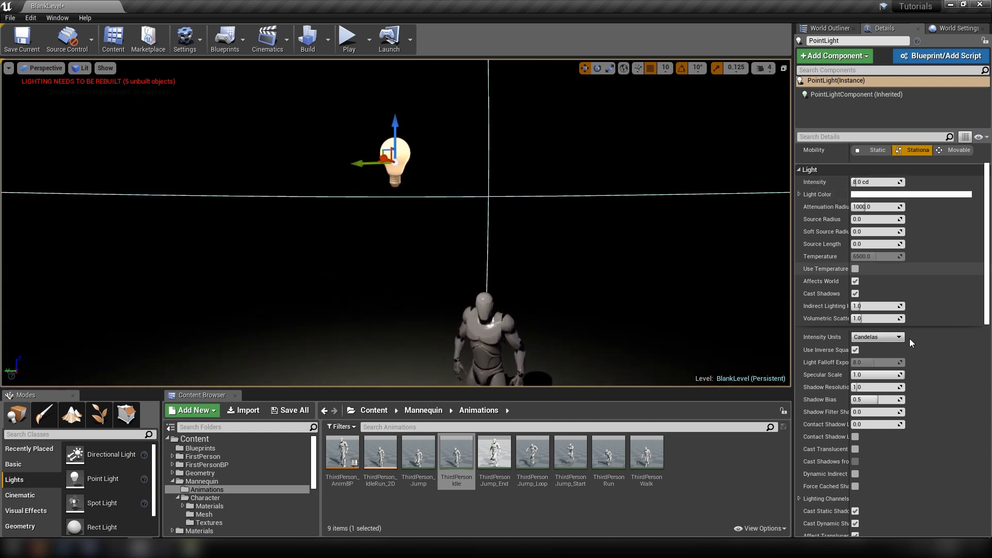
{"action": "right_click_drag", "start_coordinate": [517, 232], "coordinate": [436, 259]}
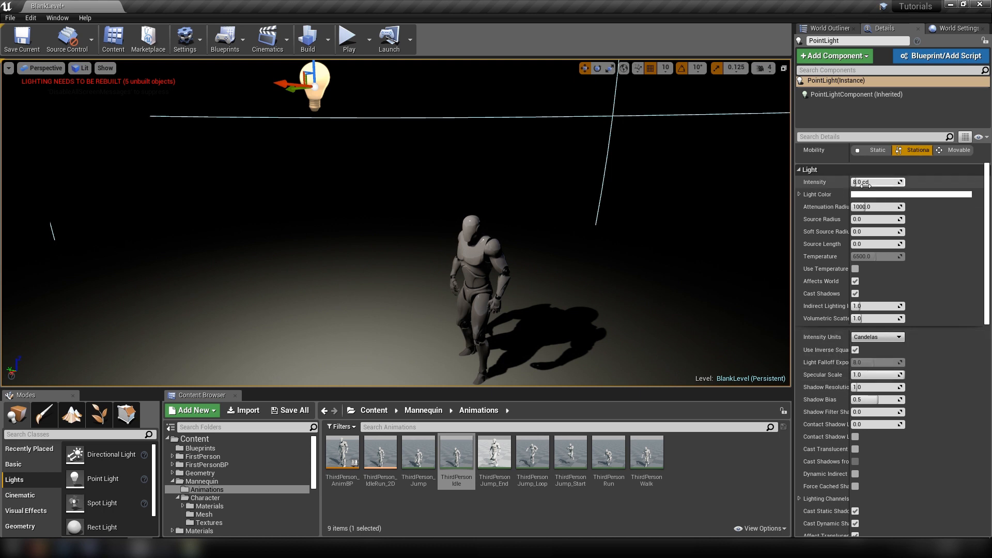
{"action": "left_click", "coordinate": [876, 337]}
{"action": "left_click", "coordinate": [863, 359]}
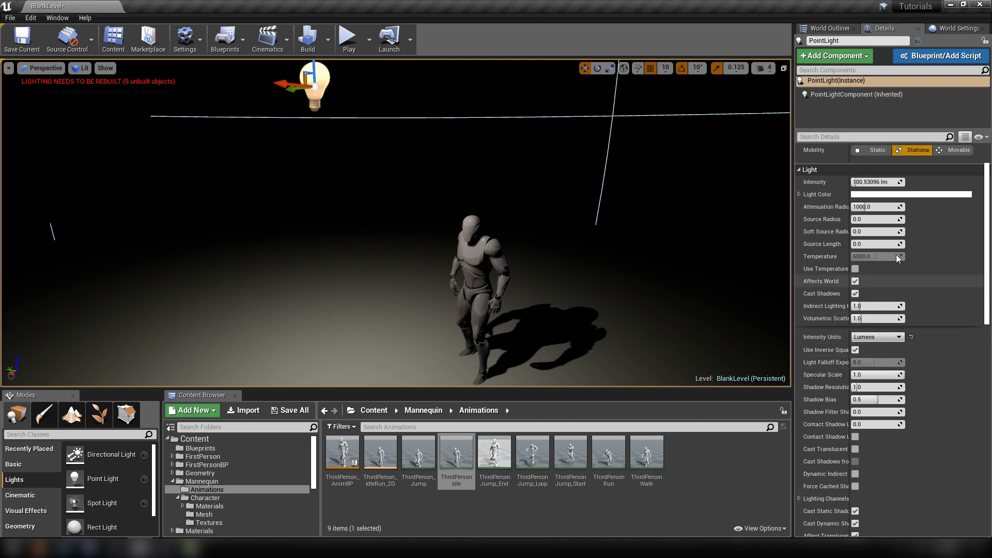
Raise the point light's intensity to about 311 lm and reduce its attenuation radius to about 798.
{"action": "right_click_drag", "start_coordinate": [396, 222], "coordinate": [384, 204]}
{"action": "key", "text": "w"}
{"action": "key", "text": "s"}
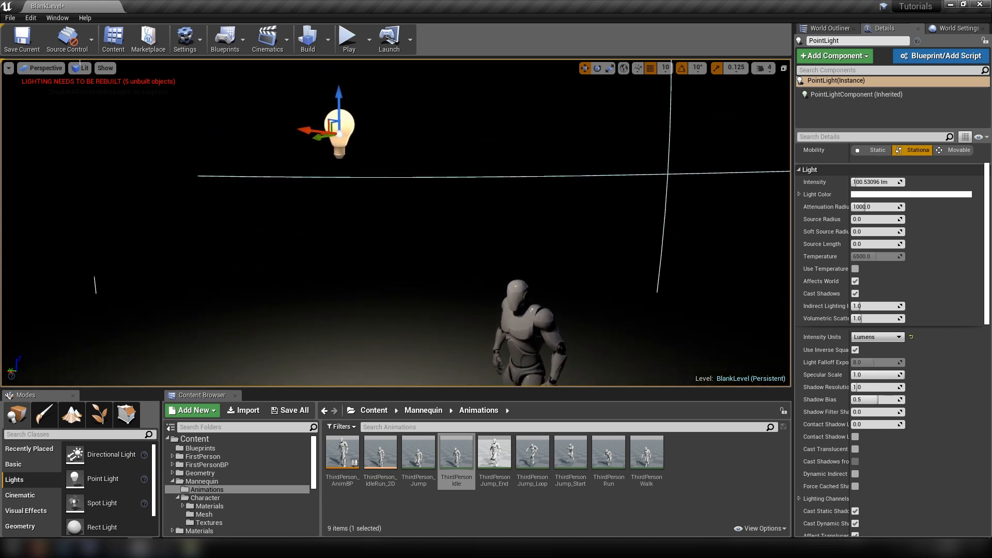
{"action": "mouse_move", "coordinate": [869, 182]}
{"action": "left_mouse_down"}
{"action": "mouse_move", "coordinate": [893, 182]}
{"action": "mouse_move", "coordinate": [858, 182]}
{"action": "mouse_move", "coordinate": [884, 182]}
{"action": "mouse_move", "coordinate": [873, 182]}
{"action": "left_mouse_up"}
{"action": "mouse_move", "coordinate": [487, 312]}
{"action": "right_mouse_down"}
{"action": "mouse_move", "coordinate": [503, 344]}
{"action": "mouse_move", "coordinate": [498, 317]}
{"action": "right_mouse_up"}
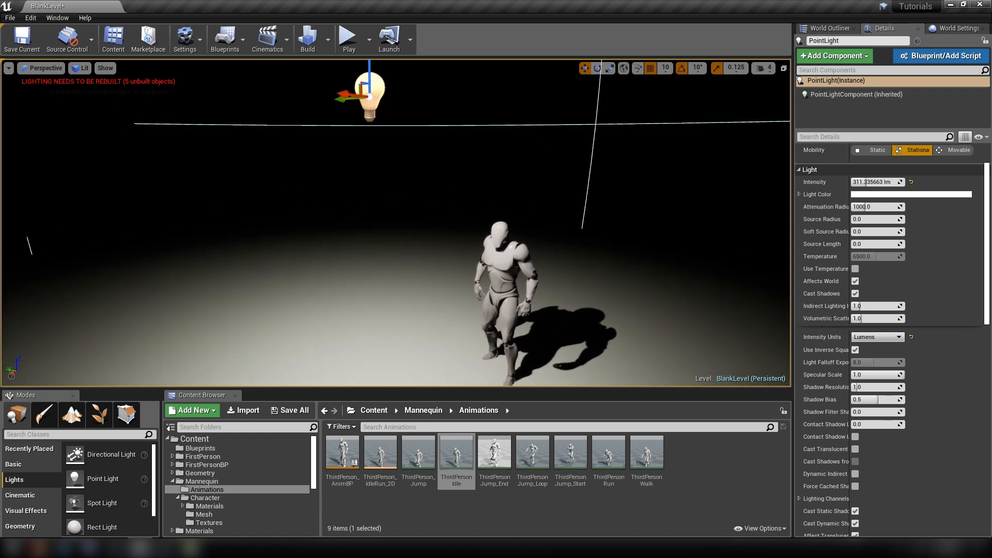
{"action": "left_click_drag", "start_coordinate": [878, 206], "coordinate": [862, 207]}
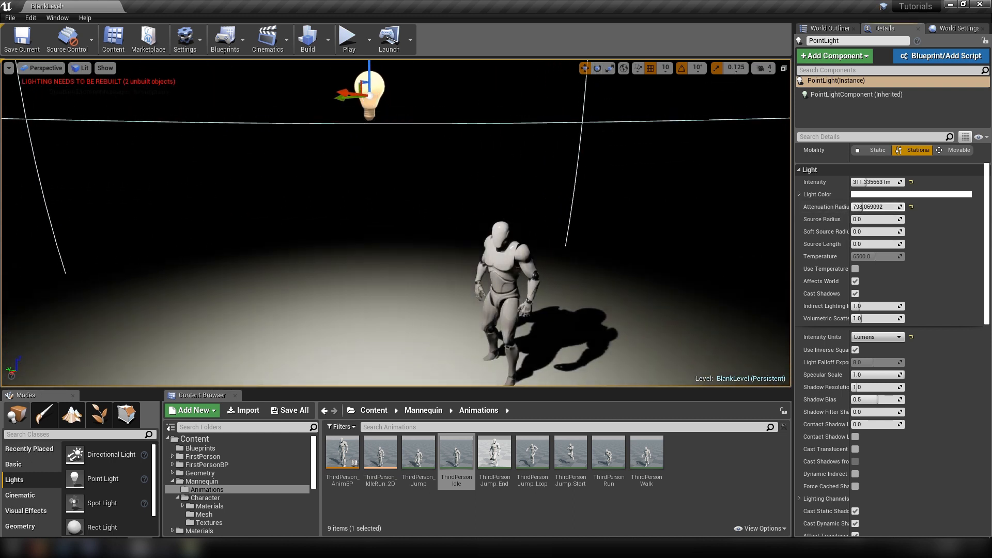
Lower the point light to Z 250 and raise its attenuation radius to about 1646.
{"action": "left_click_drag", "start_coordinate": [369, 63], "coordinate": [372, 139]}
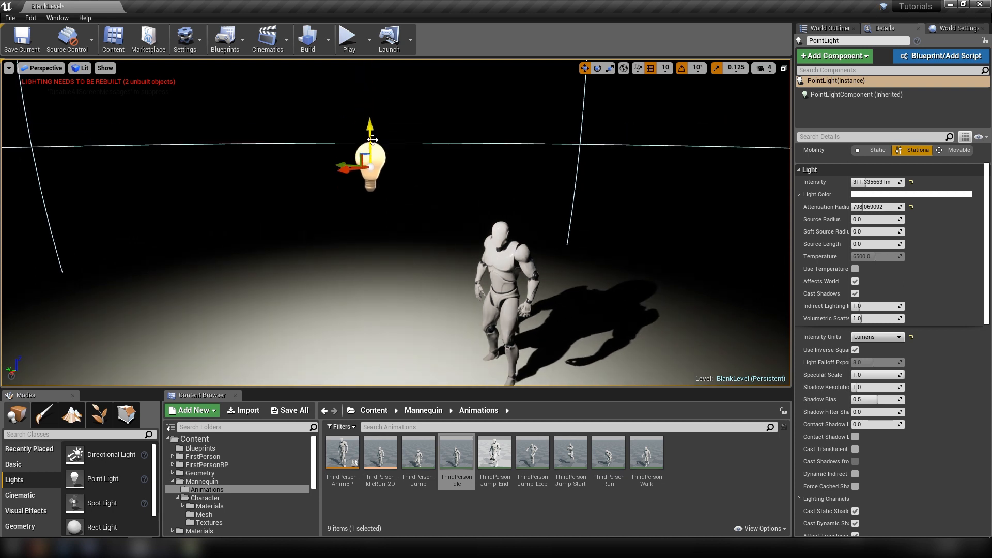
{"action": "left_click_drag", "start_coordinate": [872, 207], "coordinate": [878, 207]}
{"action": "mouse_move", "coordinate": [614, 257]}
{"action": "right_mouse_down"}
{"action": "mouse_move", "coordinate": [636, 253]}
{"action": "mouse_move", "coordinate": [579, 243]}
{"action": "mouse_move", "coordinate": [614, 256]}
{"action": "right_mouse_up"}
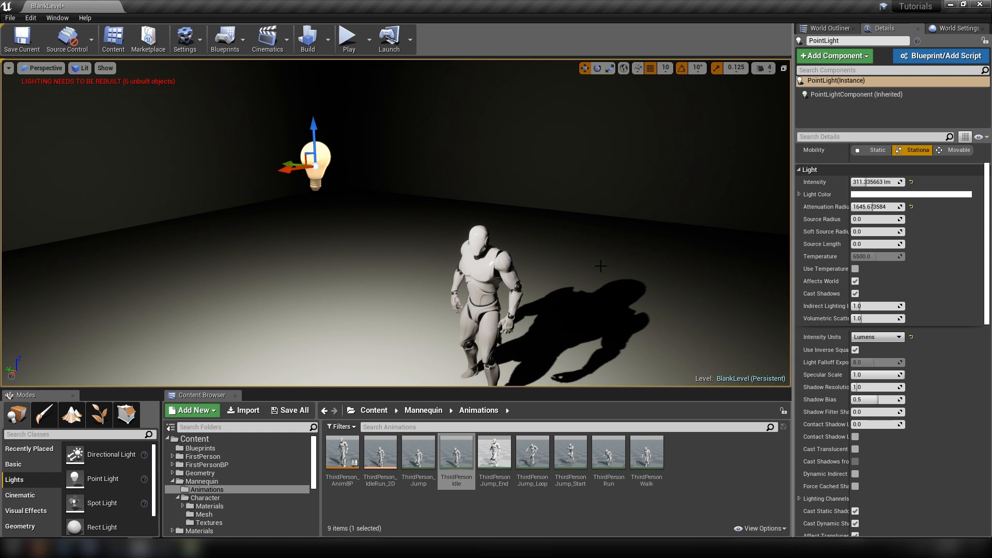
Try a source radius of about 68 on the point light and reset it to the default.
{"action": "right_click_drag", "start_coordinate": [601, 267], "coordinate": [548, 277]}
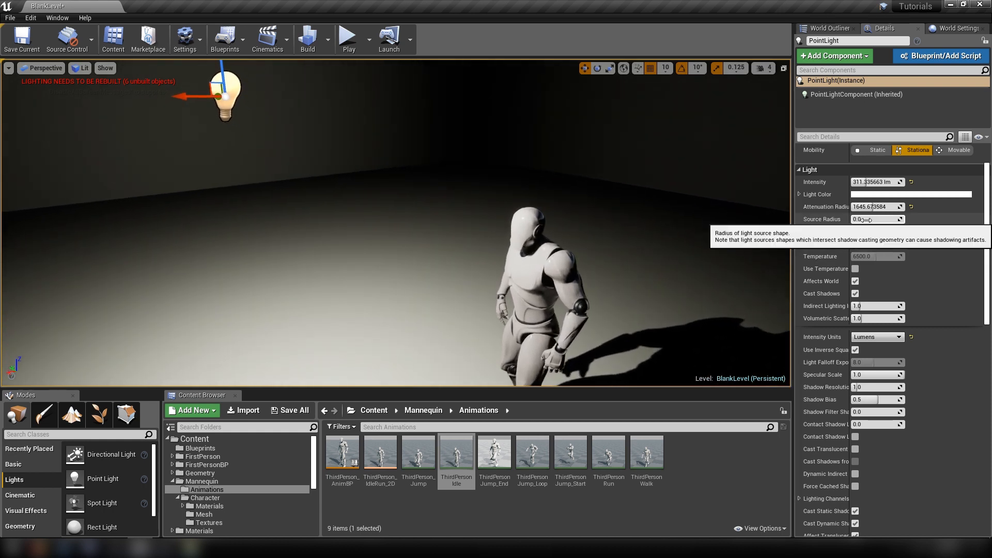
{"action": "left_click_drag", "start_coordinate": [873, 220], "coordinate": [915, 219]}
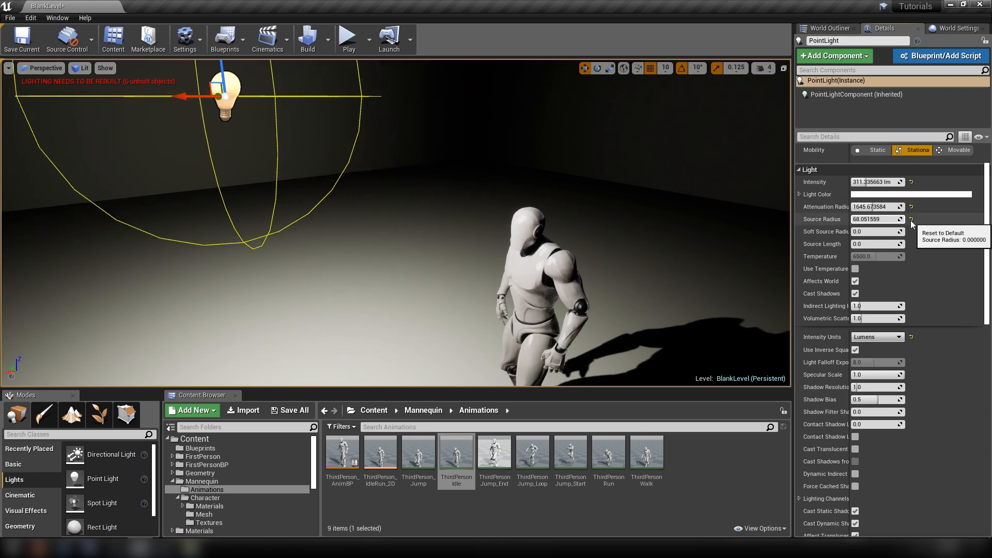
{"action": "left_click", "coordinate": [912, 219]}
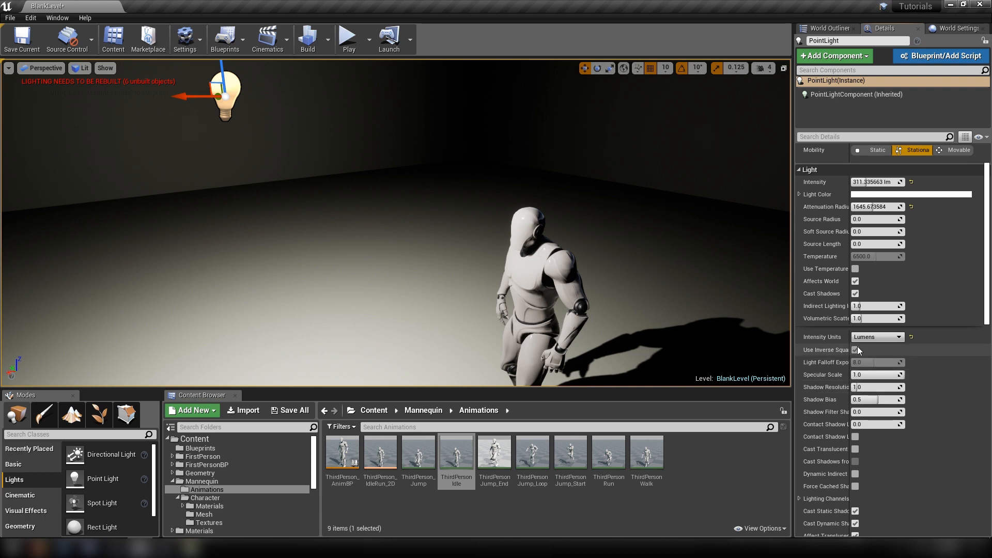
Look through the point light's shadow, rendering, Lightmass, performance, light function and light profile settings.
{"action": "scroll", "coordinate": [887, 475], "scroll_direction": "down", "scroll_amount": 5}
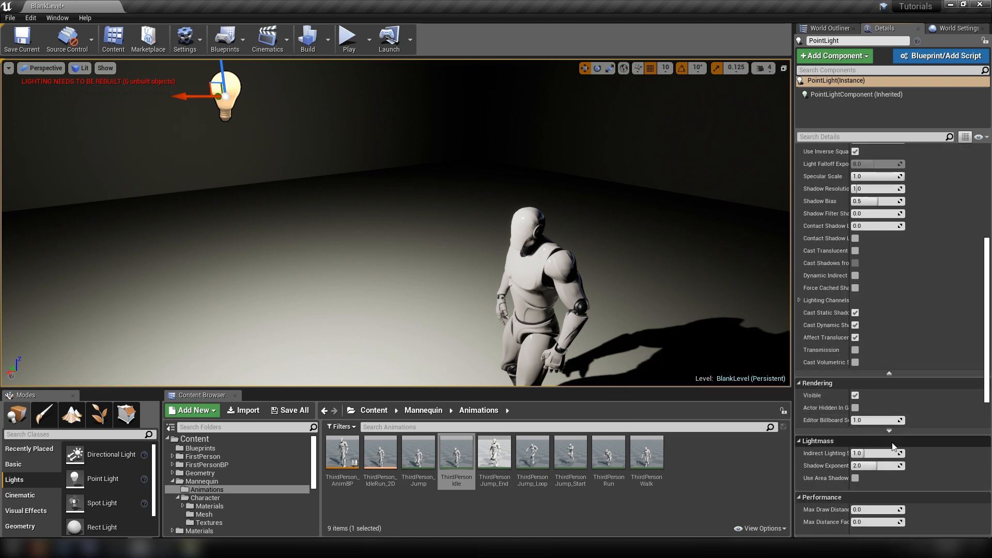
{"action": "scroll", "coordinate": [925, 434], "scroll_direction": "down", "scroll_amount": 5}
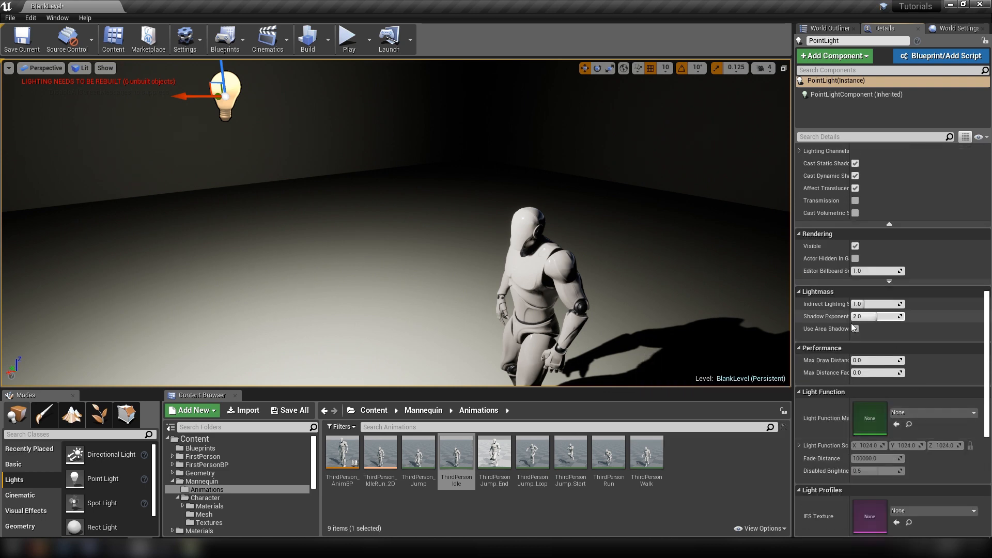
{"action": "scroll", "coordinate": [844, 479], "scroll_direction": "down", "scroll_amount": 4}
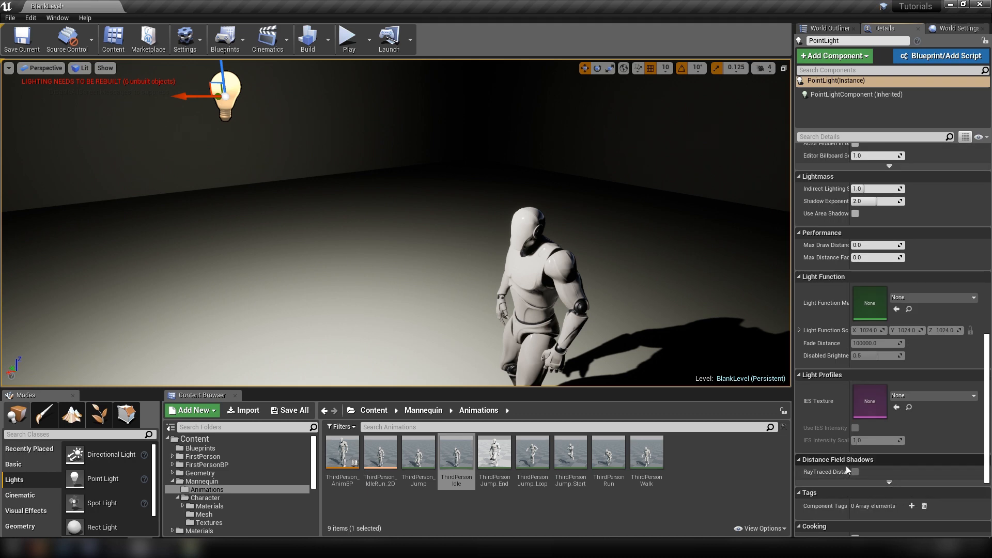
{"action": "scroll", "coordinate": [845, 466], "scroll_direction": "down", "scroll_amount": 3}
{"action": "scroll", "coordinate": [848, 464], "scroll_direction": "up", "scroll_amount": 15}
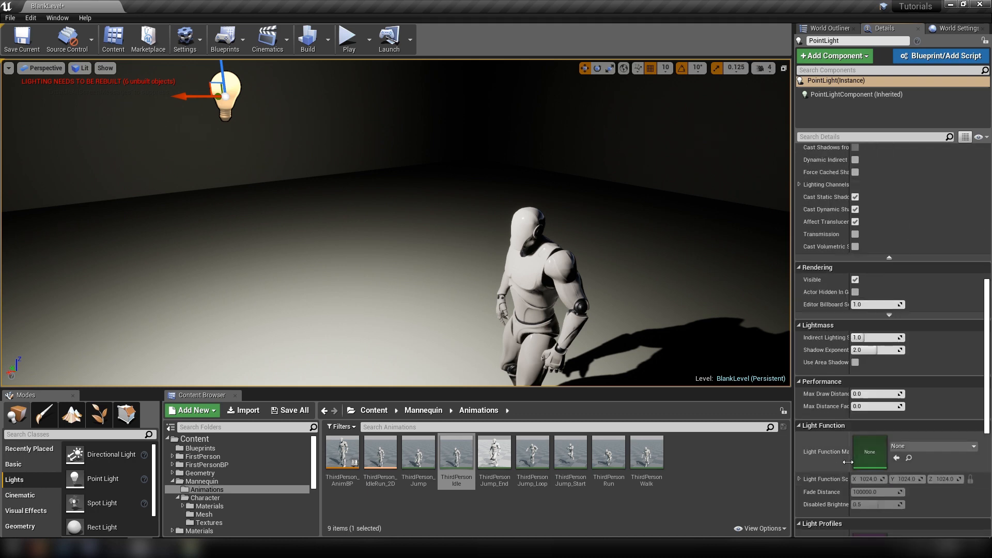
{"action": "scroll", "coordinate": [848, 461], "scroll_direction": "up", "scroll_amount": 3}
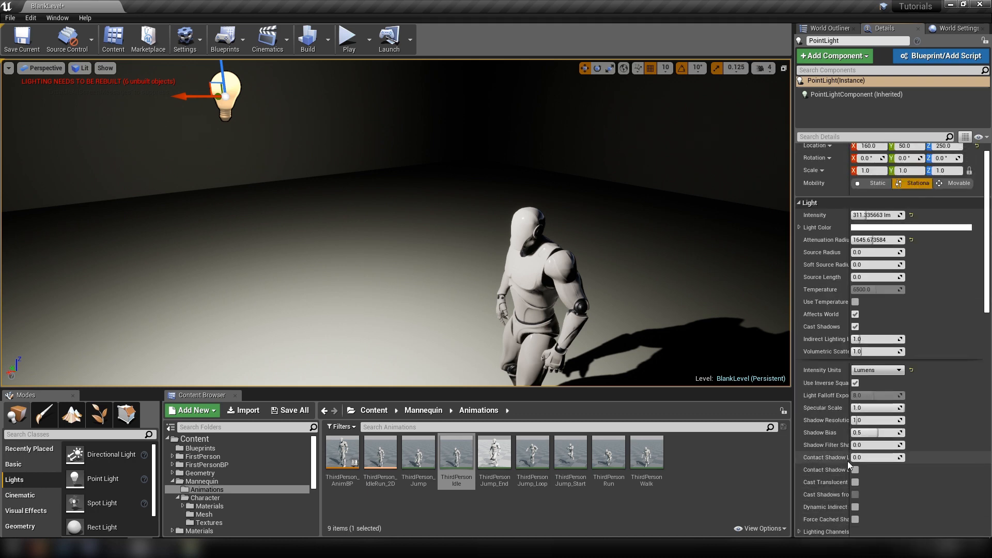
{"action": "scroll", "coordinate": [848, 461], "scroll_direction": "down", "scroll_amount": 7}
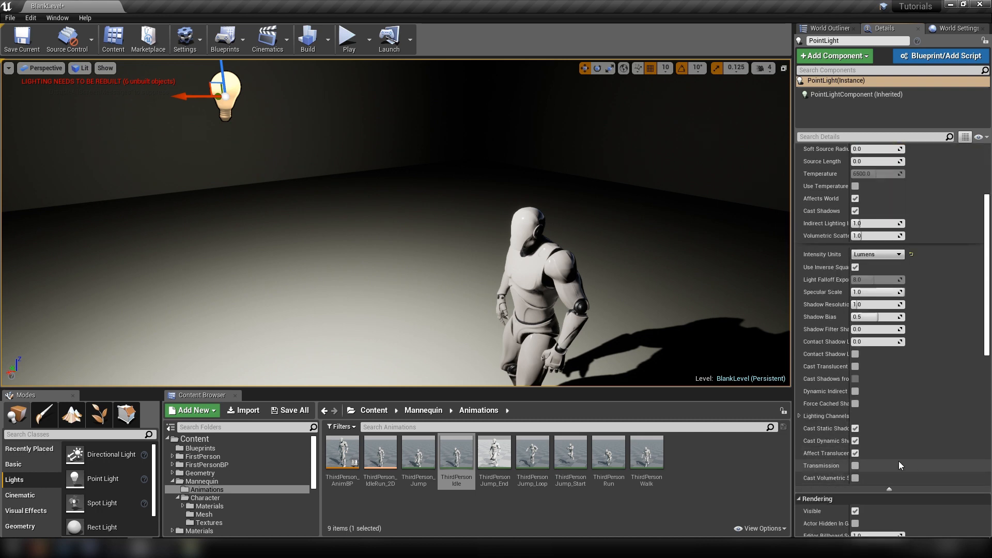
Try a warm tint as the point light's color and cancel the color change.
{"action": "scroll", "coordinate": [899, 461], "scroll_direction": "up", "scroll_amount": 8}
{"action": "left_click", "coordinate": [860, 244]}
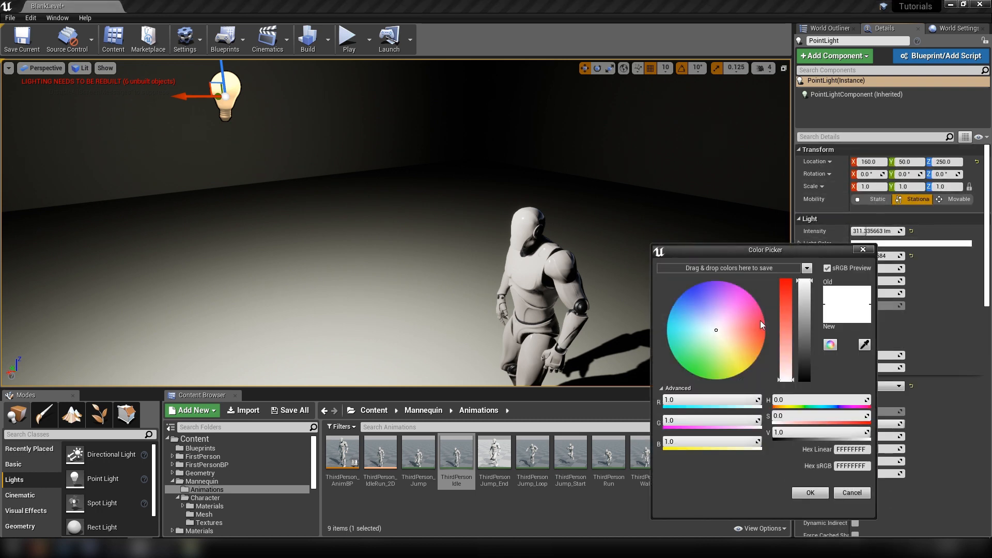
{"action": "left_click_drag", "start_coordinate": [761, 321], "coordinate": [716, 331]}
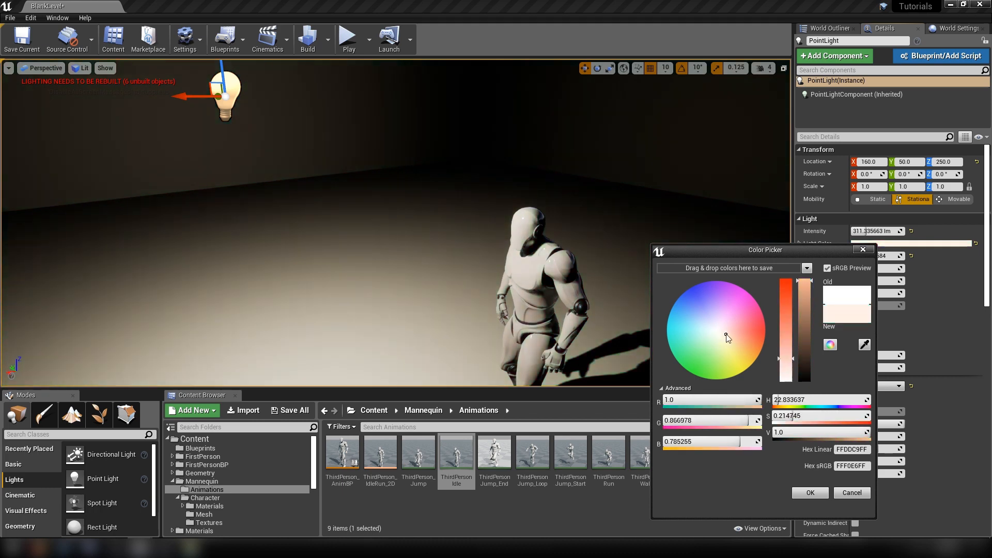
{"action": "left_click", "coordinate": [853, 492]}
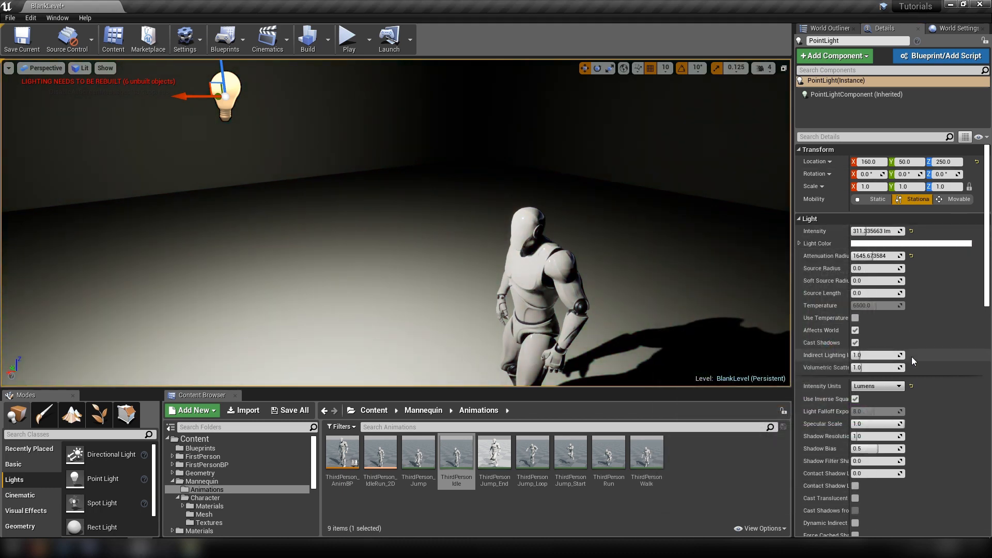
Examine the point light's static and dynamic shadow-casting options.
{"action": "scroll", "coordinate": [944, 472], "scroll_direction": "down", "scroll_amount": 4}
{"action": "scroll", "coordinate": [939, 474], "scroll_direction": "down", "scroll_amount": 2}
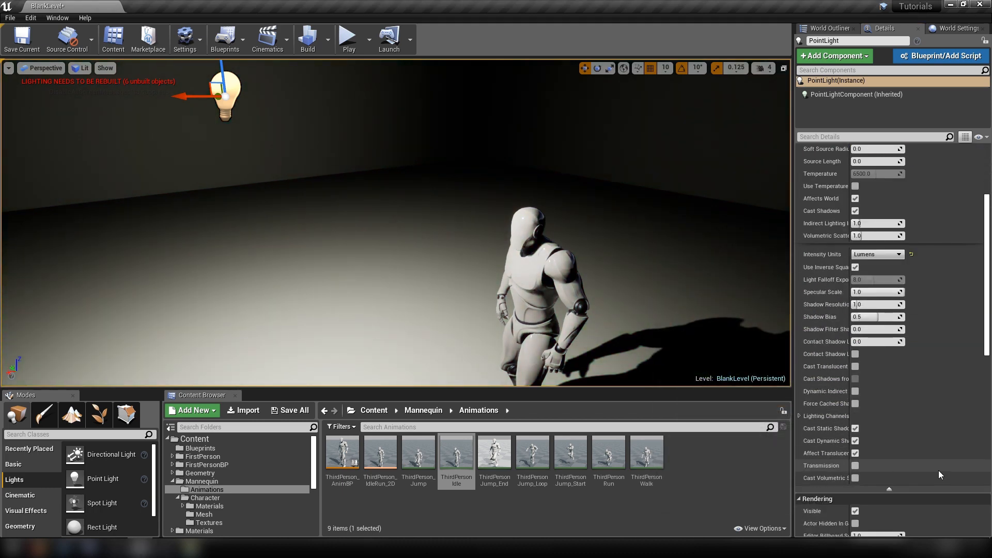
{"action": "scroll", "coordinate": [939, 471], "scroll_direction": "up", "scroll_amount": 1}
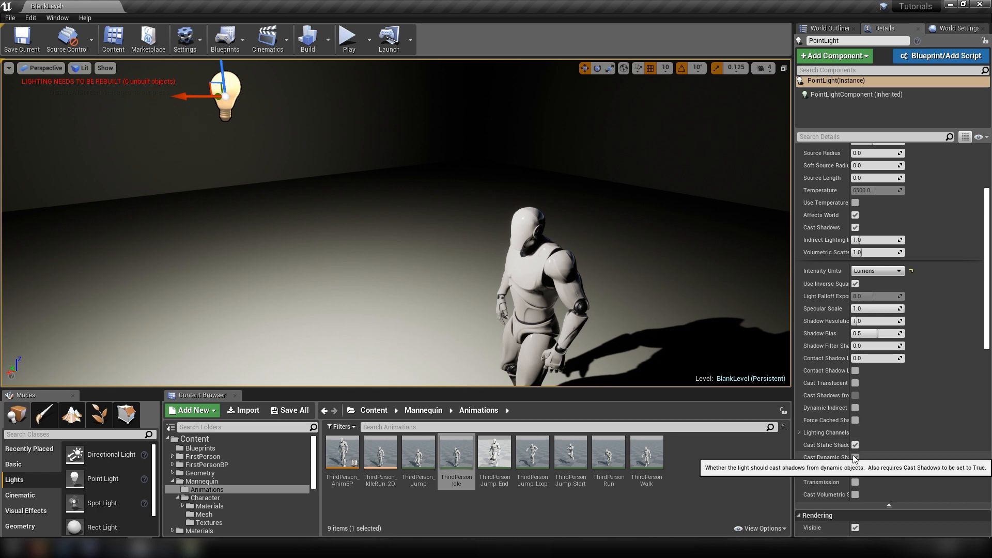
{"action": "scroll", "coordinate": [909, 409], "scroll_direction": "up", "scroll_amount": 5}
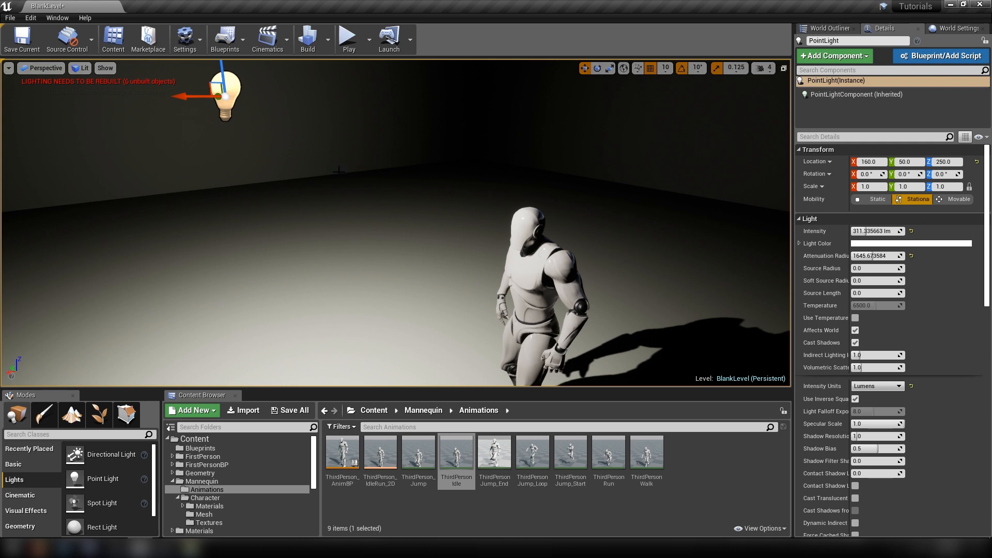
Try Static mobility on the point light and set its mobility to Movable.
{"action": "mouse_move", "coordinate": [816, 207]}
{"action": "left_click", "coordinate": [877, 200]}
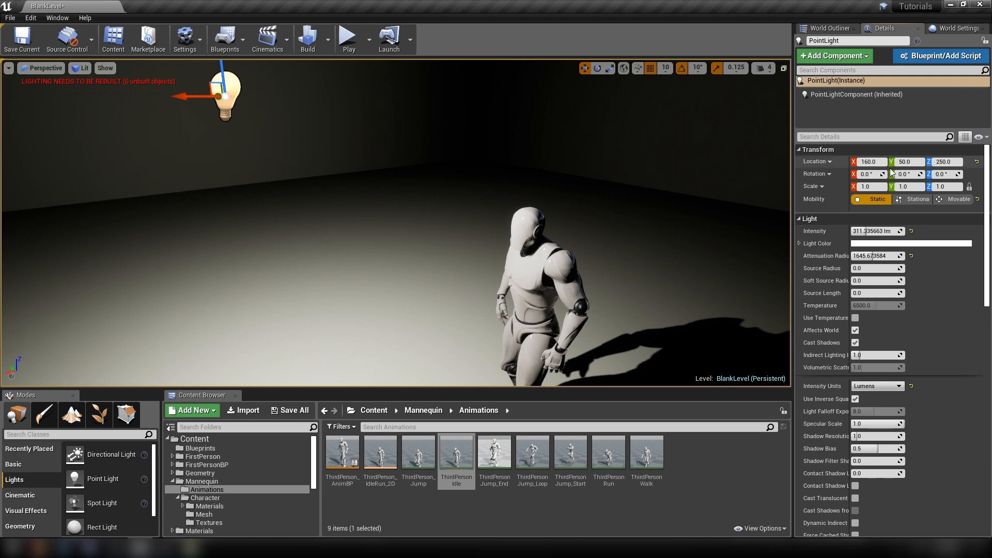
{"action": "left_click", "coordinate": [959, 199]}
Delete the point light and place a Spot Light above the floor at X -10, Y 100, Z 250.
{"action": "right_click_drag", "start_coordinate": [253, 205], "coordinate": [250, 194]}
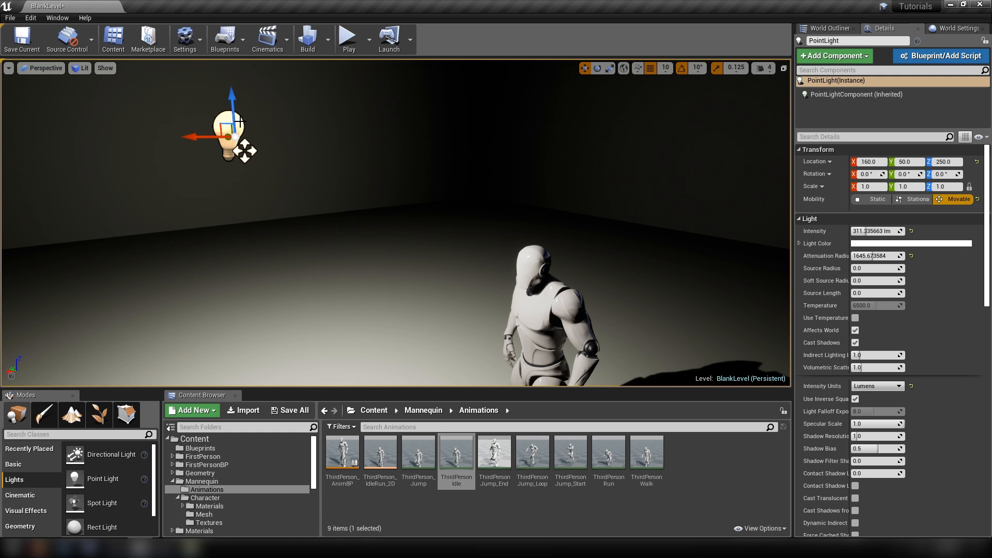
{"action": "right_click_drag", "start_coordinate": [328, 212], "coordinate": [351, 217]}
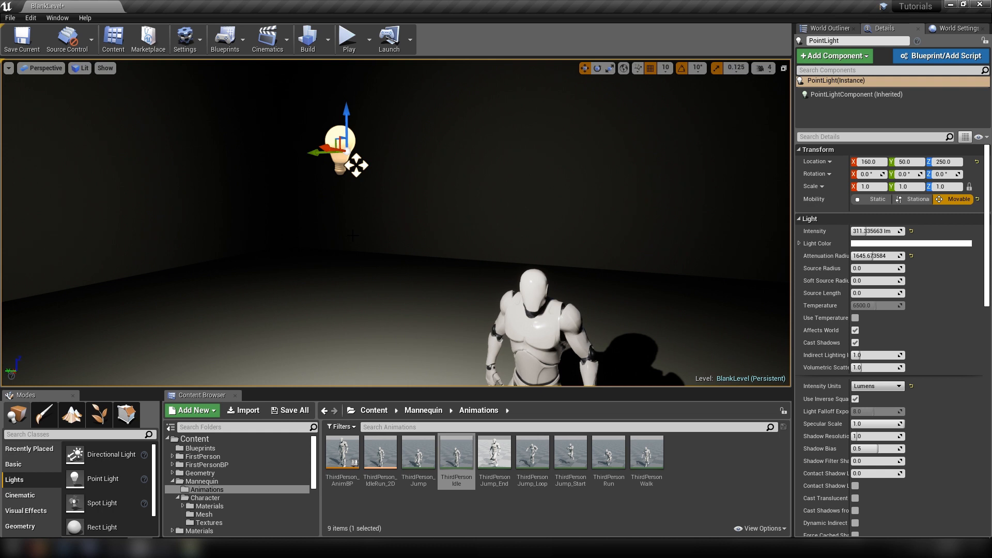
{"action": "right_click_drag", "start_coordinate": [432, 231], "coordinate": [431, 231]}
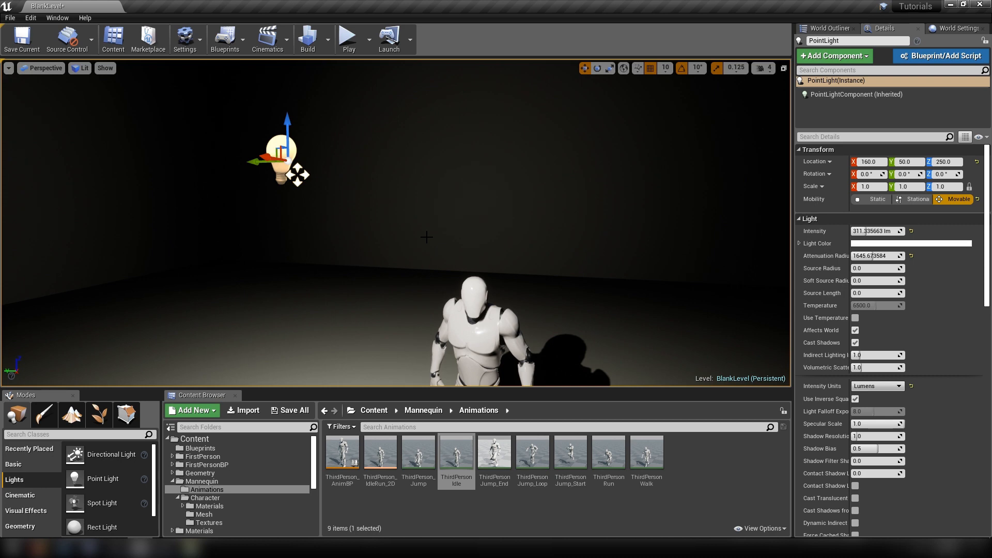
{"action": "key", "text": "Delete"}
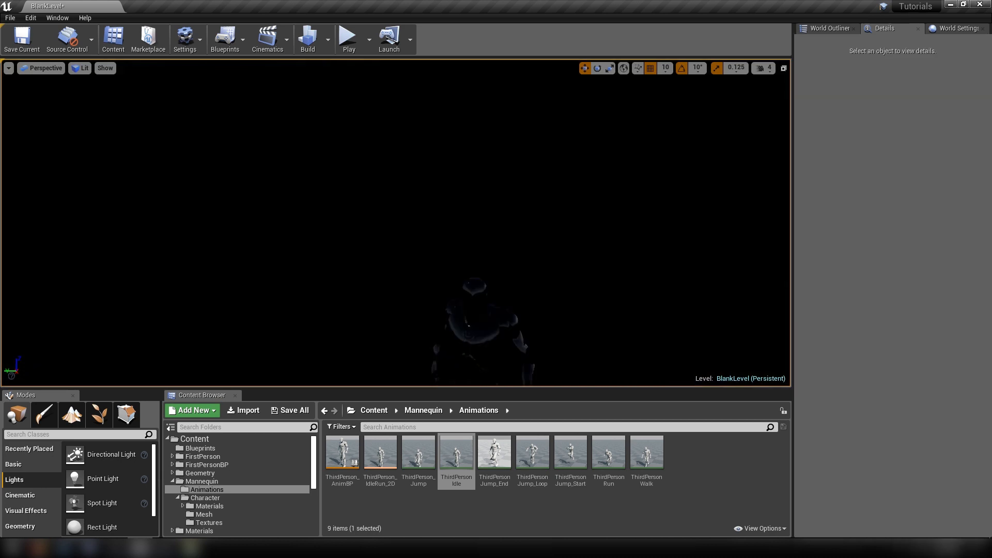
{"action": "left_click_drag", "start_coordinate": [101, 496], "coordinate": [187, 370]}
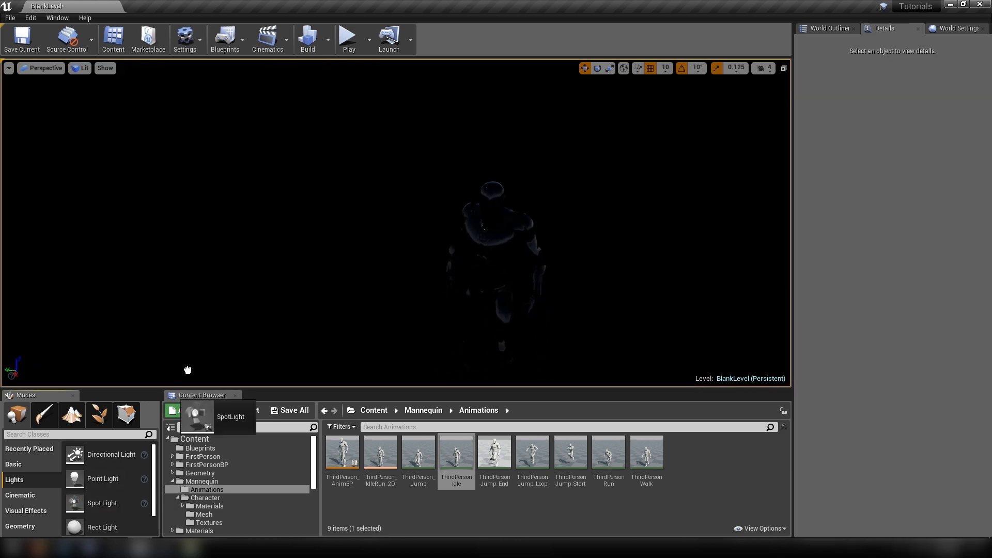
{"action": "left_click_drag", "start_coordinate": [370, 362], "coordinate": [370, 362]}
{"action": "left_click_drag", "start_coordinate": [362, 306], "coordinate": [364, 54]}
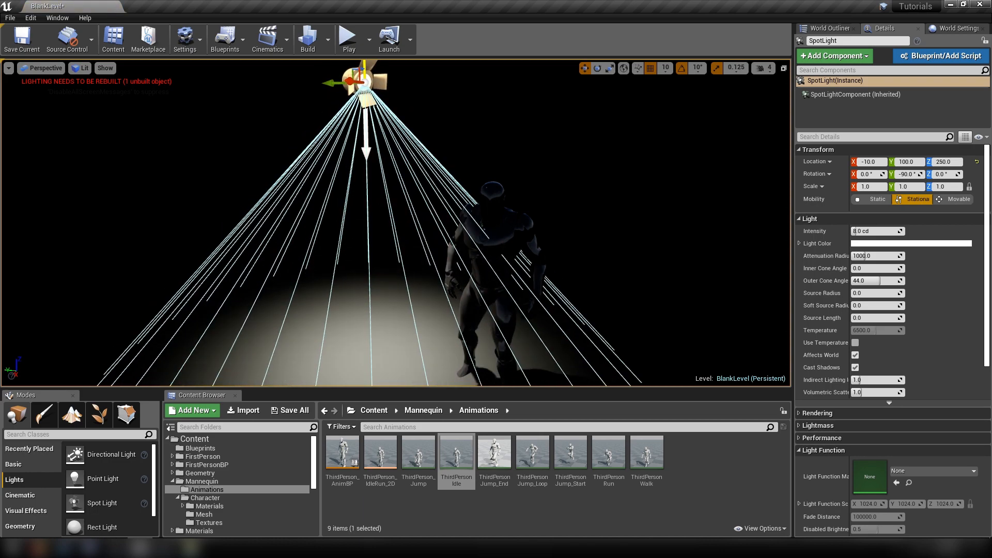
Aim the spot light at the mannequin by moving it to X 100, Y 10 and rotating it to -130° about Y.
{"action": "right_click_drag", "start_coordinate": [388, 196], "coordinate": [382, 223]}
{"action": "left_click_drag", "start_coordinate": [382, 147], "coordinate": [336, 269]}
{"action": "key", "text": "e"}
{"action": "right_click_drag", "start_coordinate": [336, 269], "coordinate": [404, 217]}
{"action": "left_click_drag", "start_coordinate": [366, 170], "coordinate": [420, 180]}
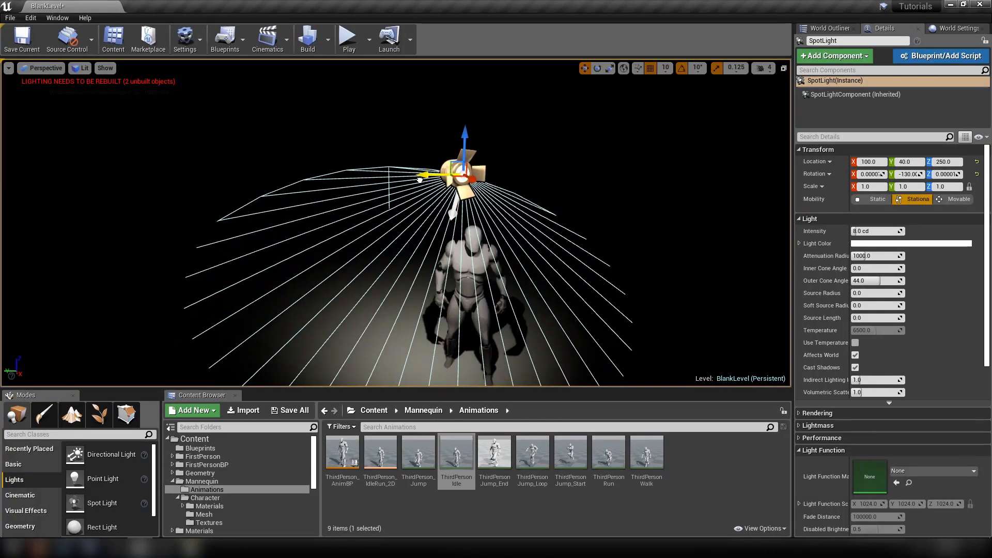
{"action": "right_click_drag", "start_coordinate": [439, 175], "coordinate": [460, 186]}
{"action": "left_click_drag", "start_coordinate": [348, 145], "coordinate": [384, 151]}
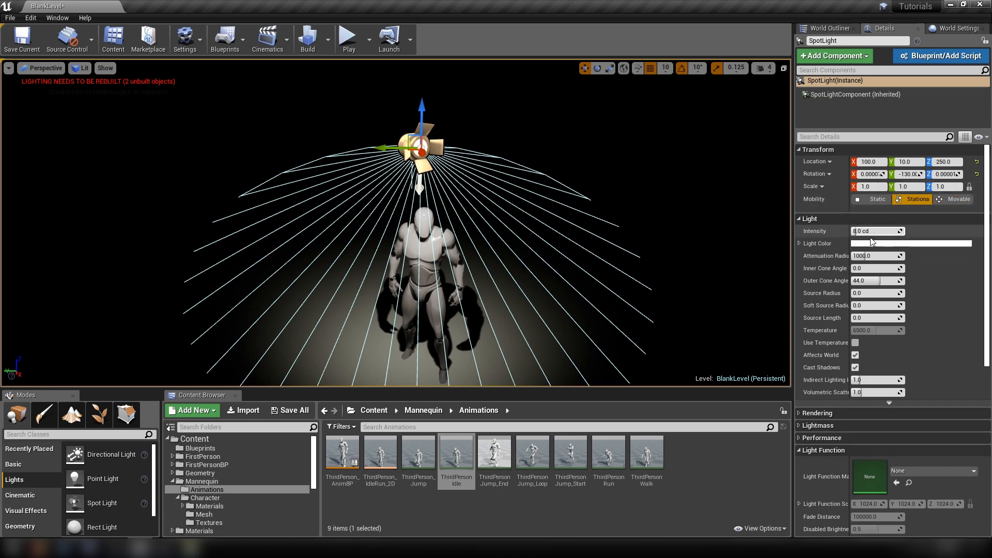
Look through the spot light's settings and shift the light higher and to the side above the mannequin.
{"action": "scroll", "coordinate": [851, 444], "scroll_direction": "down", "scroll_amount": 5}
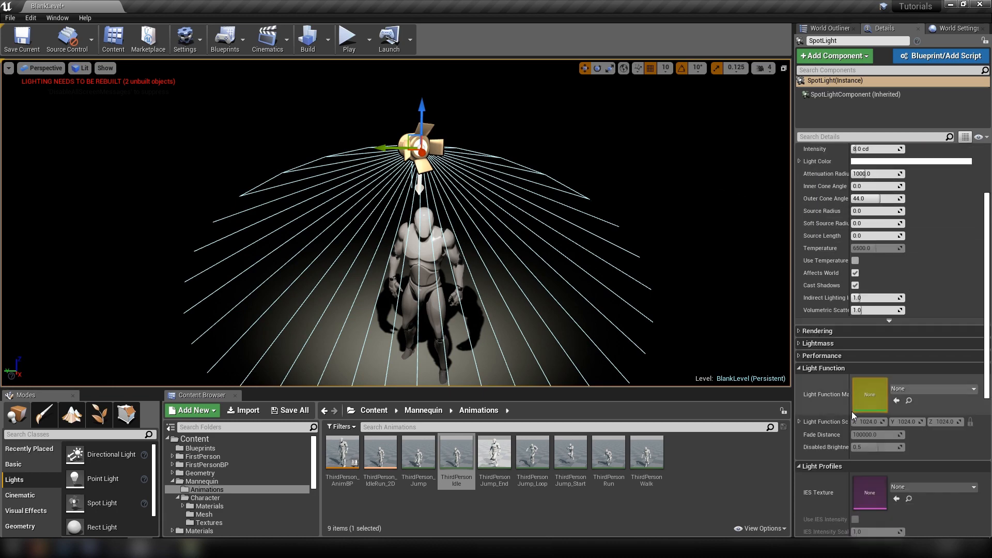
{"action": "right_click_drag", "start_coordinate": [440, 207], "coordinate": [300, 197]}
{"action": "right_click_drag", "start_coordinate": [334, 117], "coordinate": [298, 117]}
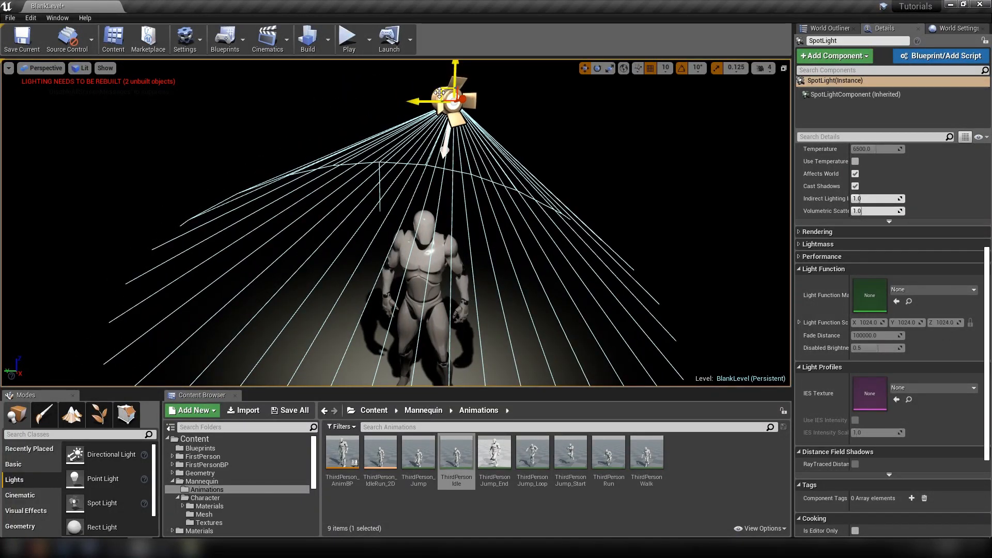
Delete the spot light and place a Rect Light in the room, raised to Z 290 at X -60, Y 110.
{"action": "key", "text": "Delete"}
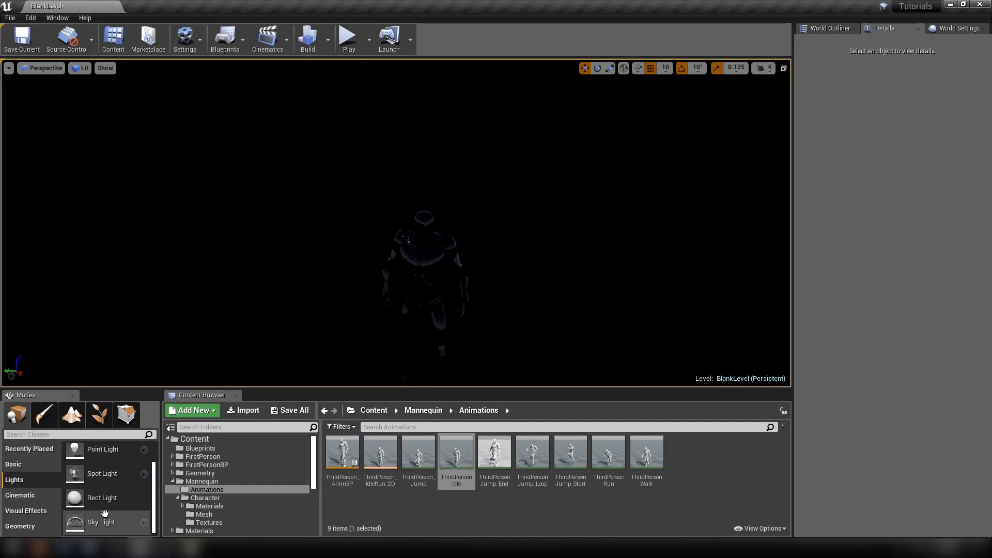
{"action": "left_click_drag", "start_coordinate": [96, 501], "coordinate": [306, 320]}
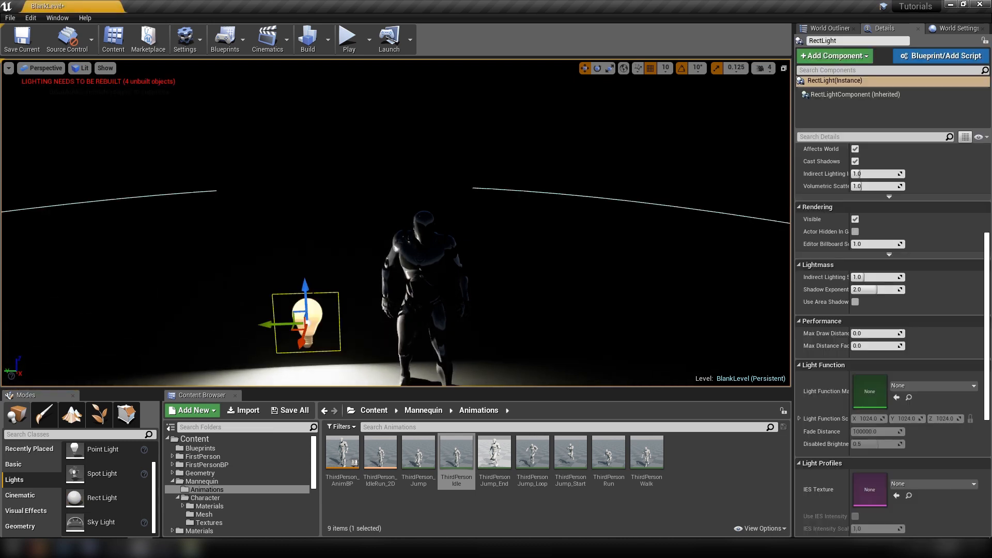
{"action": "left_click_drag", "start_coordinate": [306, 284], "coordinate": [306, 57]}
Rotate the rect light to about -90° about Y so it shines straight down on the floor.
{"action": "right_click_drag", "start_coordinate": [306, 57], "coordinate": [243, 58]}
{"action": "key", "text": "e"}
{"action": "left_click_drag", "start_coordinate": [396, 111], "coordinate": [455, 156]}
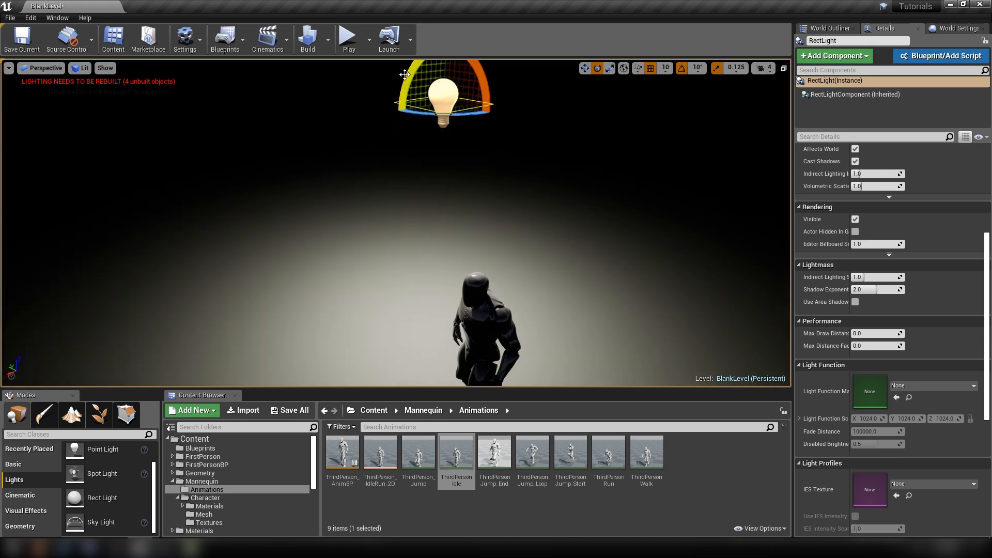
{"action": "right_click_drag", "start_coordinate": [455, 156], "coordinate": [369, 189]}
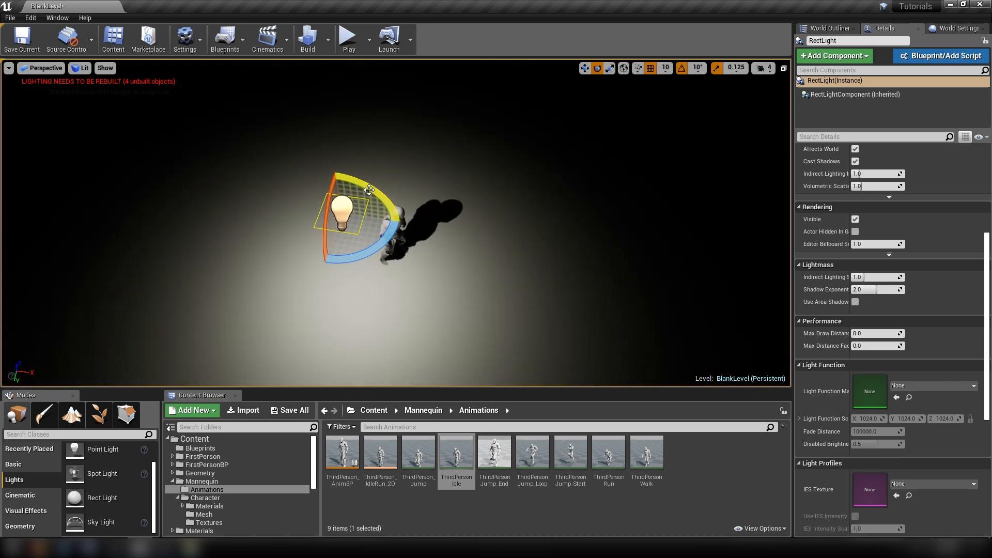
Enlarge the rect light to a source width of about 203 and a source height of about 177.
{"action": "scroll", "coordinate": [873, 277], "scroll_direction": "up", "scroll_amount": 5}
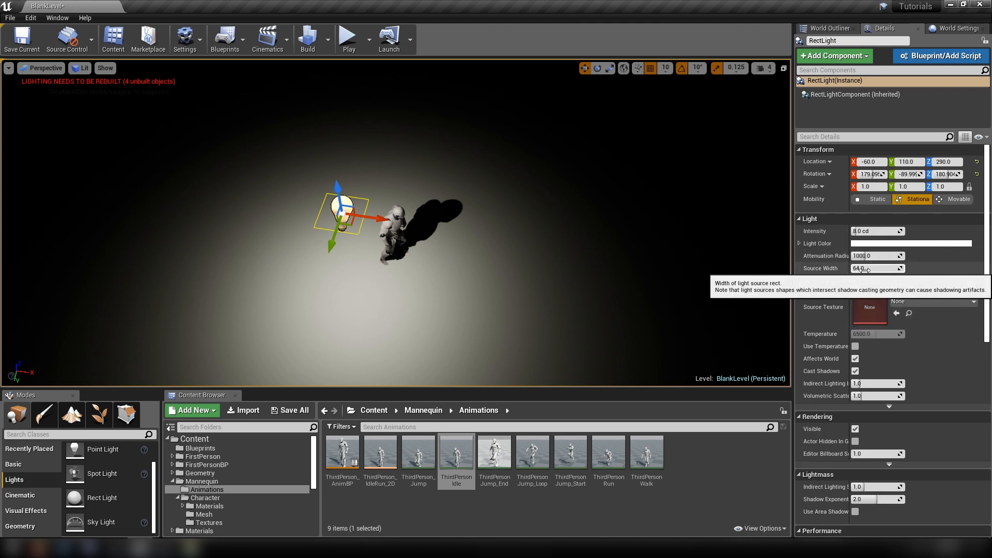
{"action": "left_click_drag", "start_coordinate": [870, 269], "coordinate": [937, 268]}
{"action": "mouse_move", "coordinate": [871, 280]}
{"action": "left_mouse_down"}
{"action": "mouse_move", "coordinate": [912, 280]}
{"action": "mouse_move", "coordinate": [875, 268]}
{"action": "left_mouse_up"}
Try rotating the enlarged rect light above the mannequin, keeping it aimed at the floor.
{"action": "right_click_drag", "start_coordinate": [517, 232], "coordinate": [344, 199]}
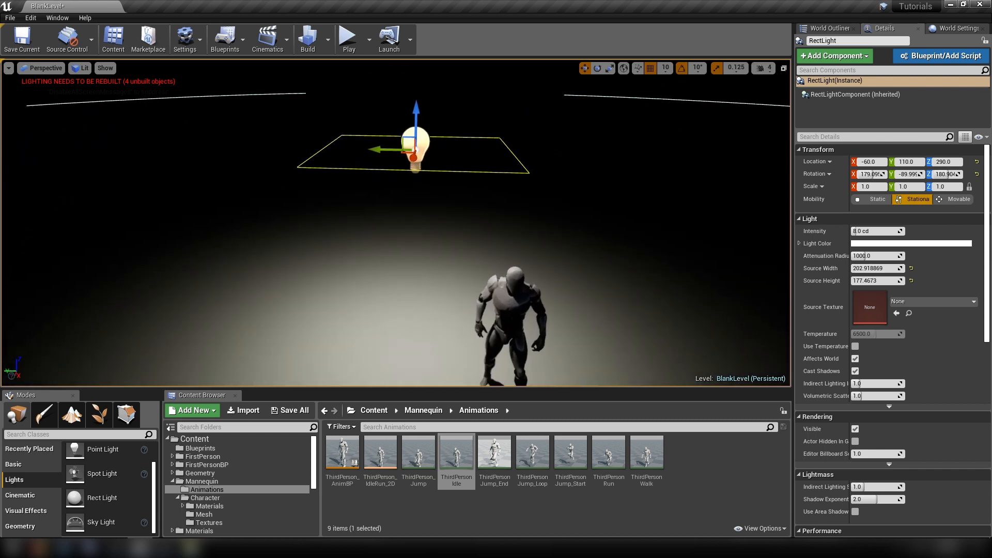
{"action": "key", "text": "e"}
{"action": "mouse_move", "coordinate": [455, 119]}
{"action": "left_mouse_down"}
{"action": "mouse_move", "coordinate": [424, 103]}
{"action": "mouse_move", "coordinate": [462, 133]}
{"action": "left_mouse_up"}
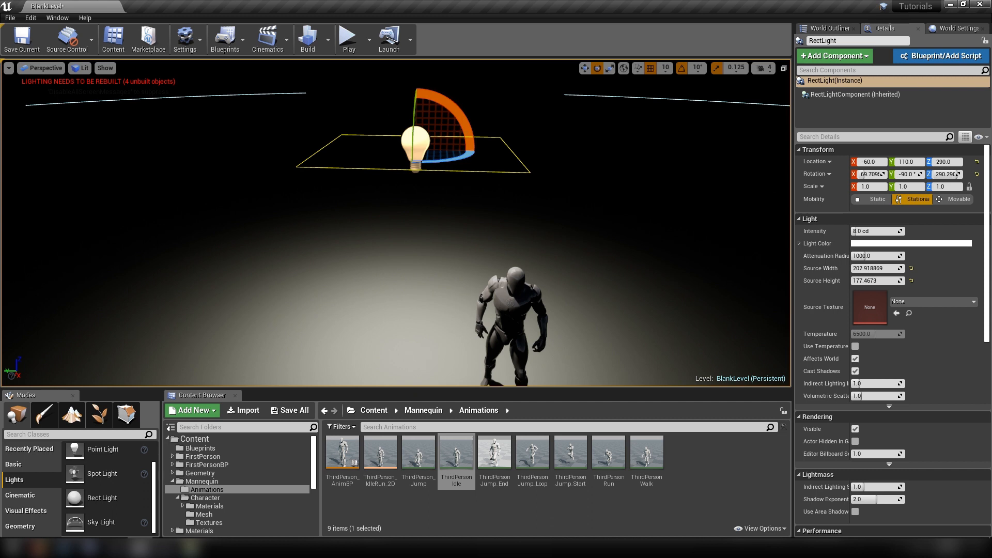
Replace the rect light with a Spot Light placed beside the mannequin and raised to Z 280 at X 40, Y 90.
{"action": "key", "text": "Delete"}
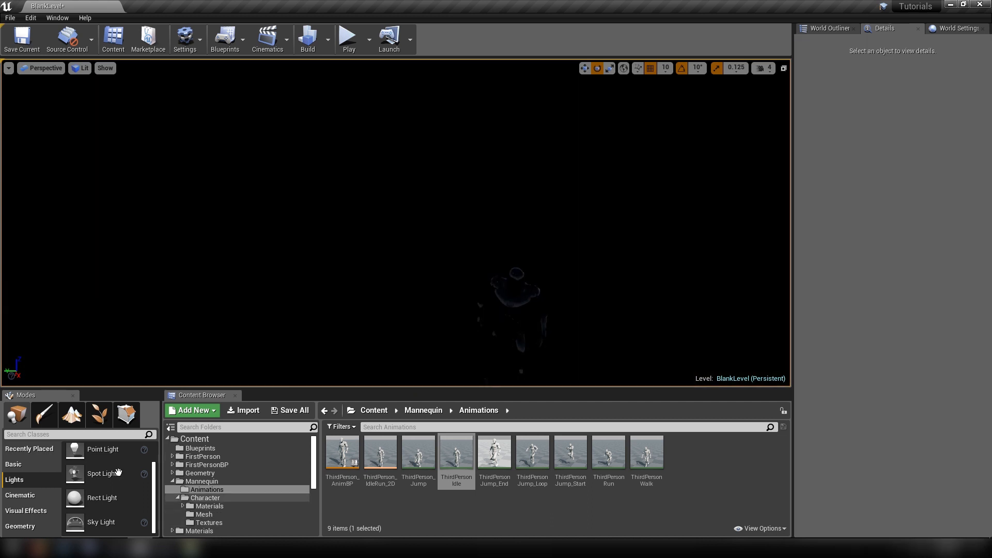
{"action": "left_click_drag", "start_coordinate": [106, 475], "coordinate": [369, 307]}
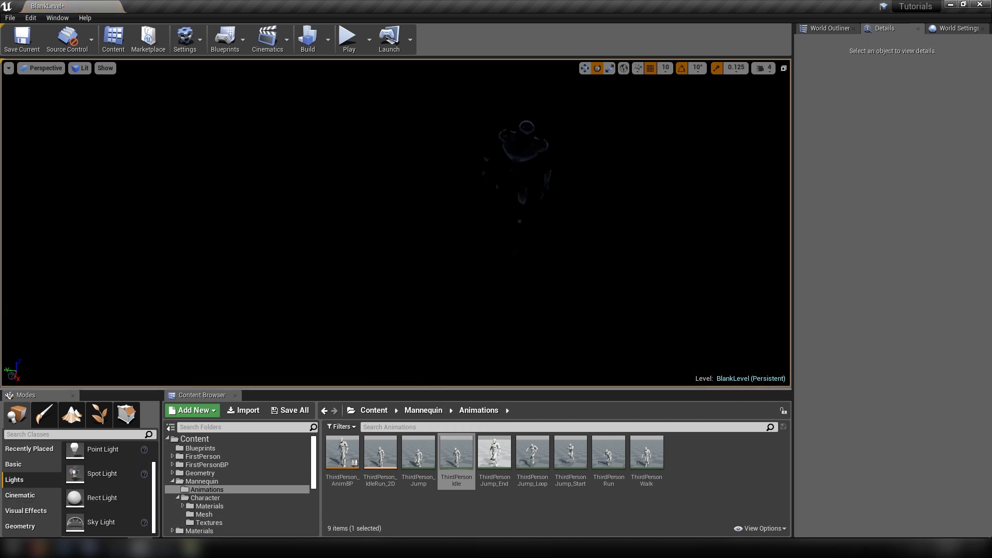
{"action": "left_click_drag", "start_coordinate": [103, 475], "coordinate": [292, 261]}
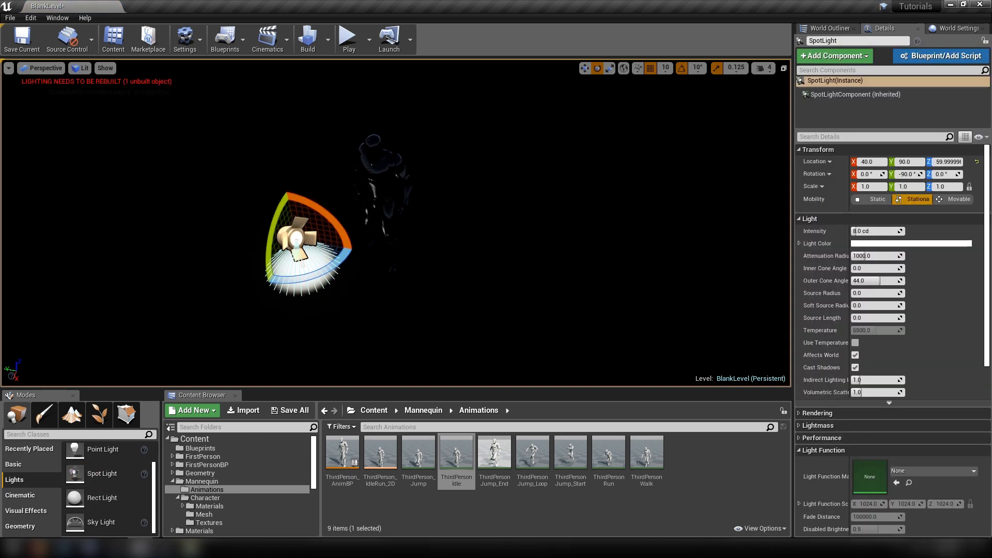
{"action": "key", "text": "f"}
{"action": "key", "text": "w"}
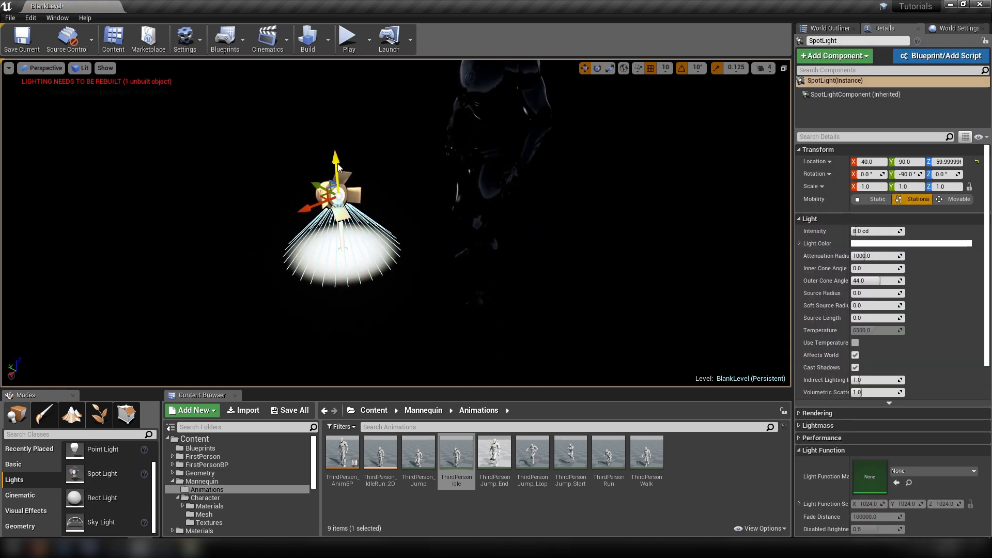
{"action": "left_click_drag", "start_coordinate": [339, 167], "coordinate": [339, 124]}
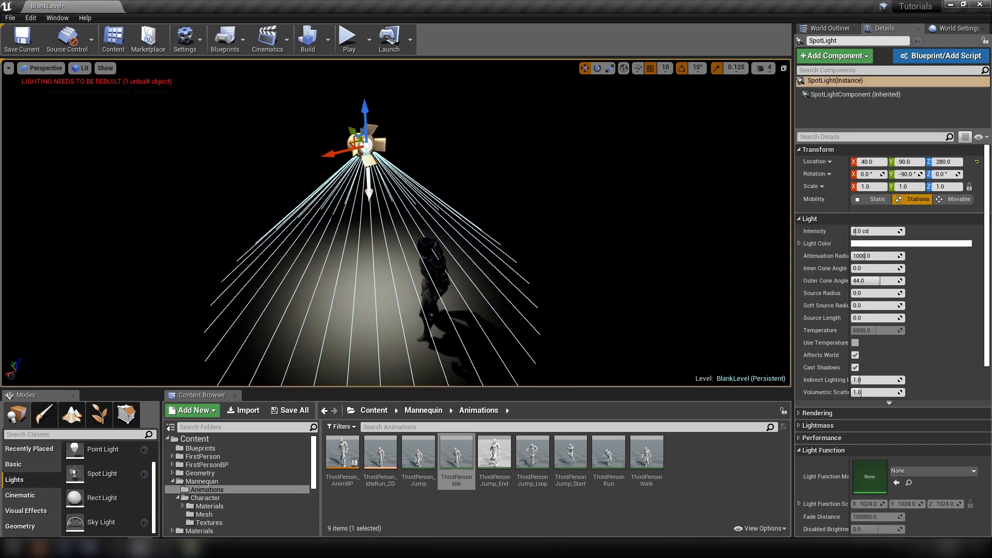
Center the spot light at Y 0, move it out to X 130 and tilt it to about -120° towards the mannequin.
{"action": "key", "text": "a"}
{"action": "right_click_drag", "start_coordinate": [332, 217], "coordinate": [305, 194]}
{"action": "type", "text": "0"}
{"action": "key", "text": "Return"}
{"action": "key", "text": "d"}
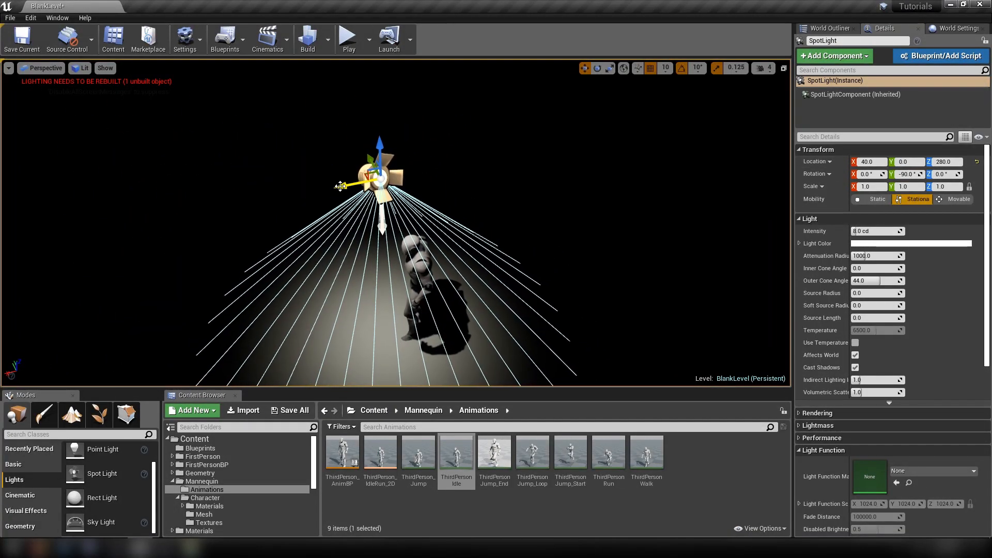
{"action": "left_click_drag", "start_coordinate": [340, 186], "coordinate": [228, 228]}
{"action": "key", "text": "e"}
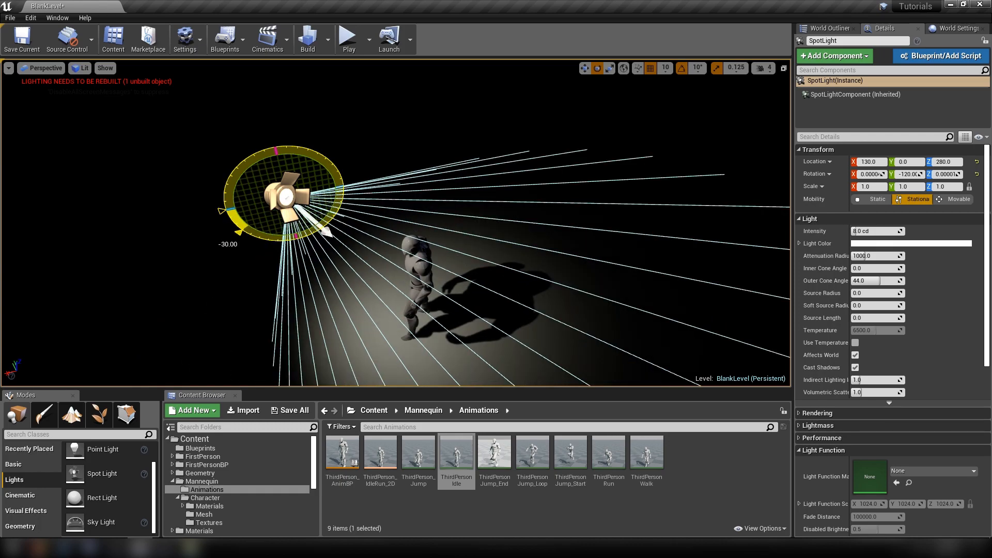
Move the tilted spot light farther back and up to X 180, Z 340, with the mannequin in its cone.
{"action": "key", "text": "w"}
{"action": "left_click_drag", "start_coordinate": [273, 187], "coordinate": [195, 160]}
{"action": "right_click_drag", "start_coordinate": [196, 160], "coordinate": [170, 155]}
{"action": "mouse_move", "coordinate": [296, 299]}
{"action": "right_mouse_down"}
{"action": "mouse_move", "coordinate": [331, 297]}
{"action": "mouse_move", "coordinate": [295, 300]}
{"action": "right_mouse_up"}
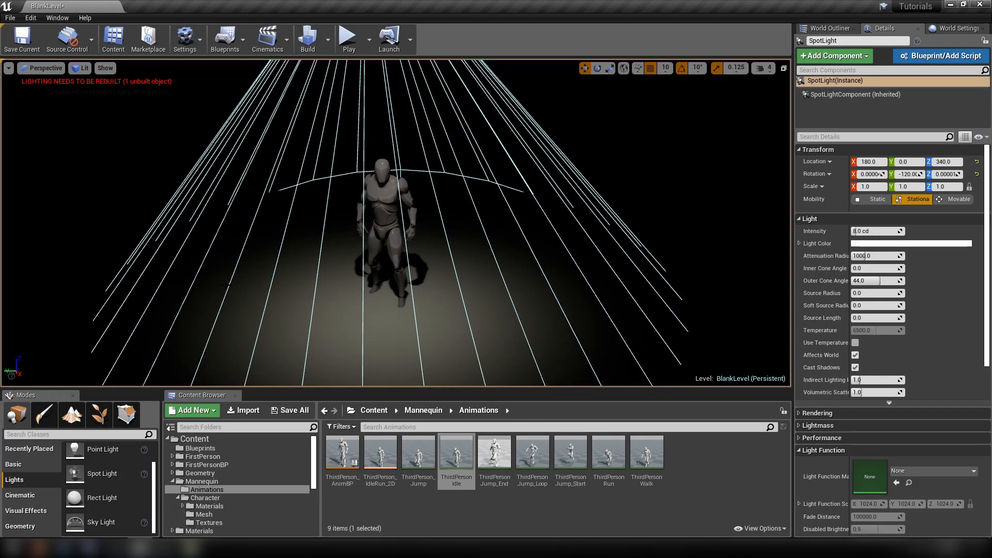
{"action": "right_click_drag", "start_coordinate": [368, 345], "coordinate": [367, 372]}
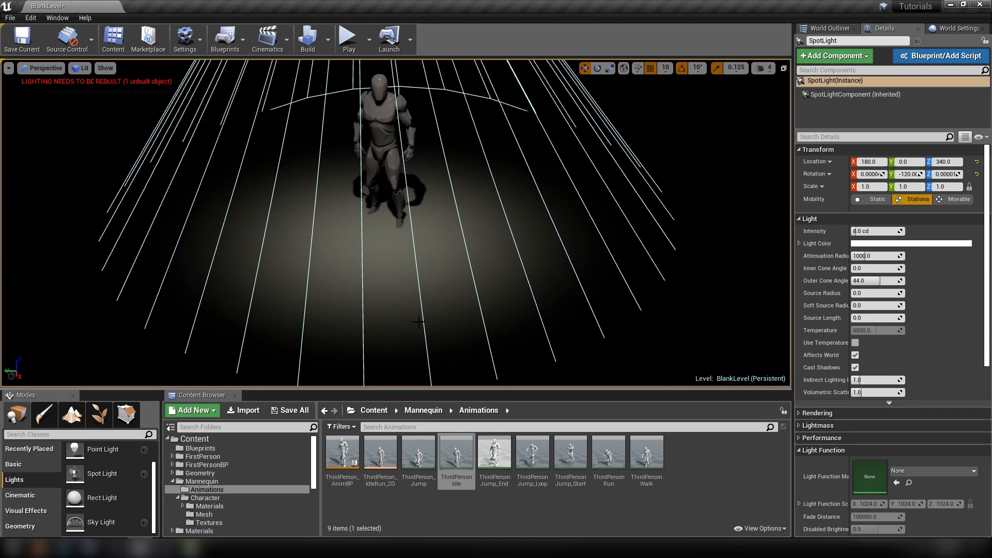
{"action": "mouse_move", "coordinate": [402, 314]}
{"action": "right_mouse_down"}
{"action": "mouse_move", "coordinate": [404, 258]}
{"action": "mouse_move", "coordinate": [401, 301]}
{"action": "right_mouse_up"}
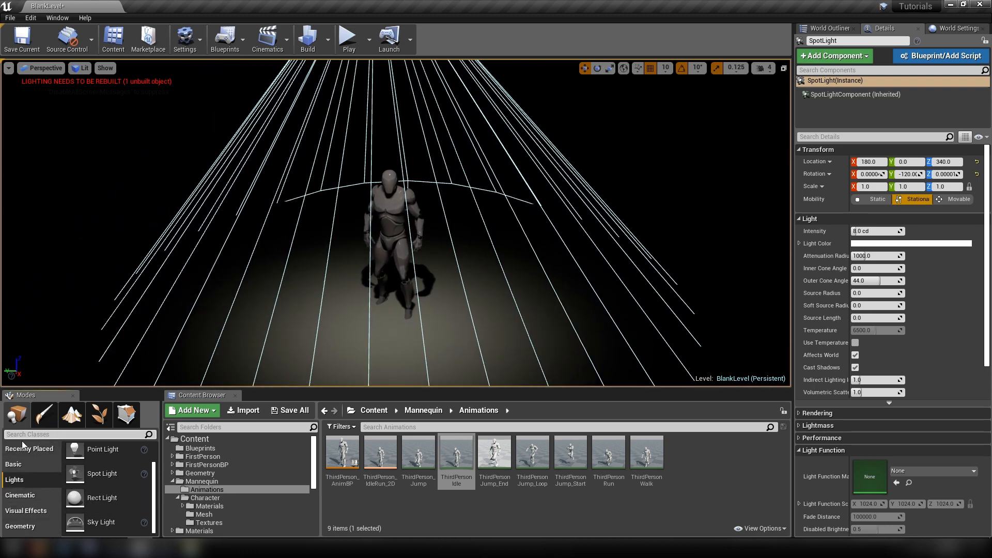
Add an Exponential Height Fog actor to the room and enable Volumetric Fog on it.
{"action": "type", "text": "expo"}
{"action": "left_click_drag", "start_coordinate": [31, 455], "coordinate": [259, 309]}
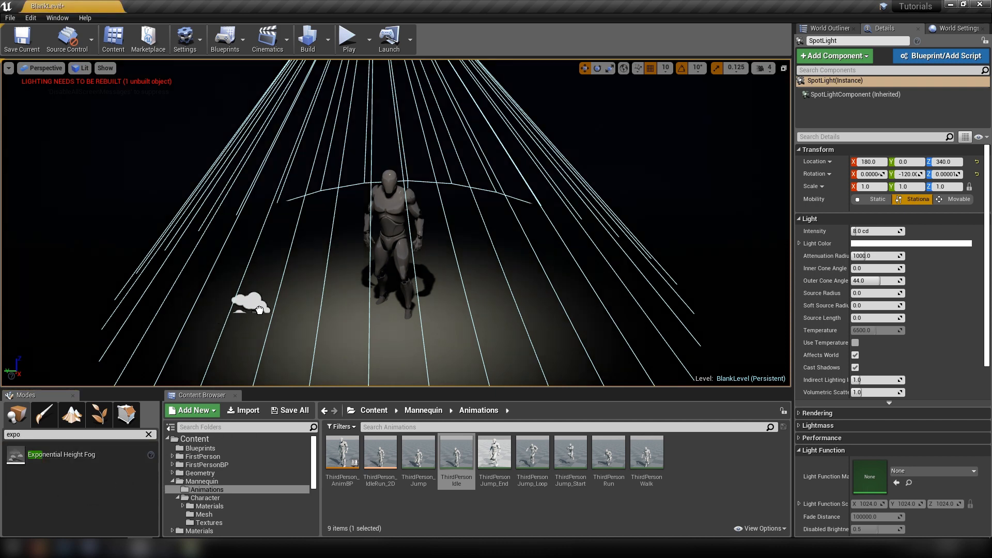
{"action": "left_click_drag", "start_coordinate": [399, 339], "coordinate": [399, 337]}
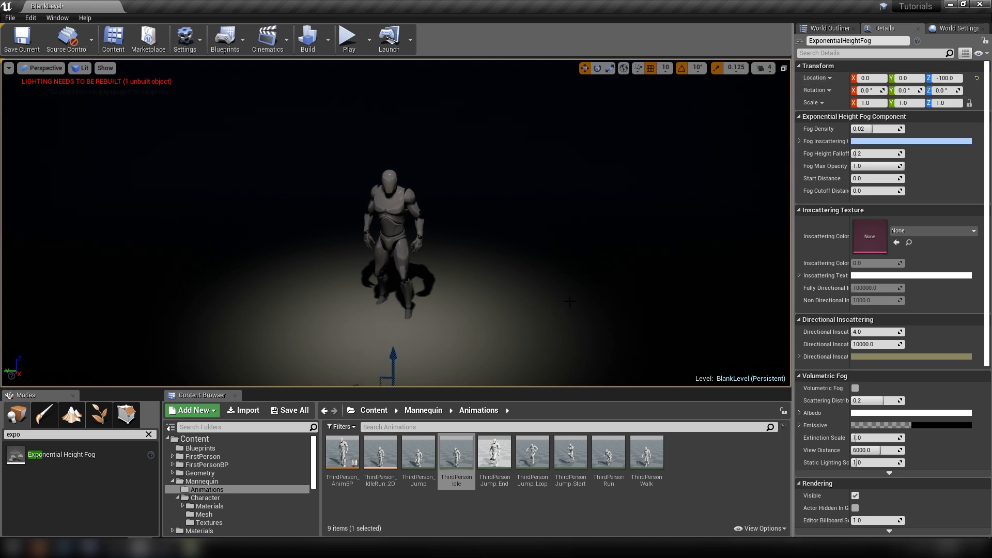
{"action": "right_click_drag", "start_coordinate": [570, 301], "coordinate": [554, 288]}
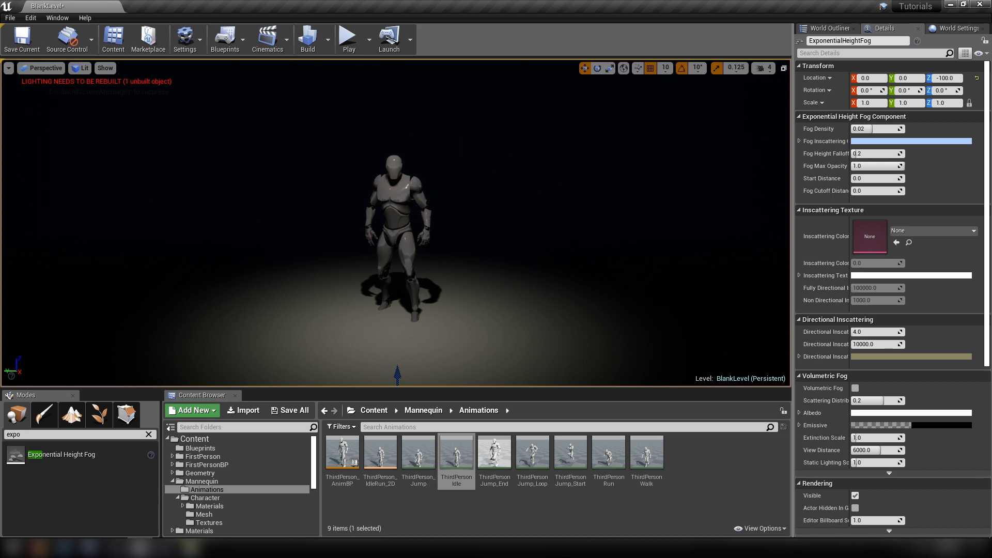
{"action": "scroll", "coordinate": [879, 322], "scroll_direction": "down", "scroll_amount": 3}
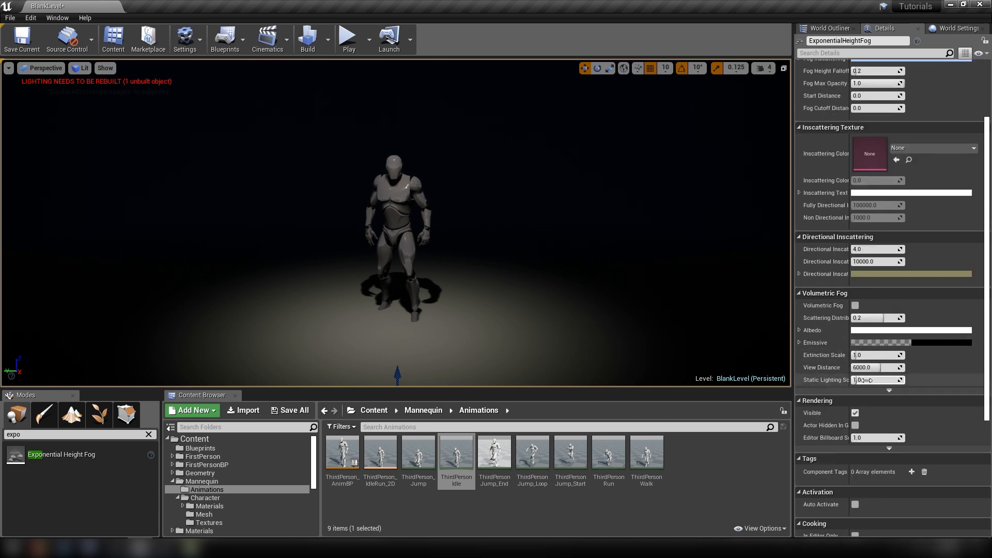
{"action": "left_click", "coordinate": [855, 306]}
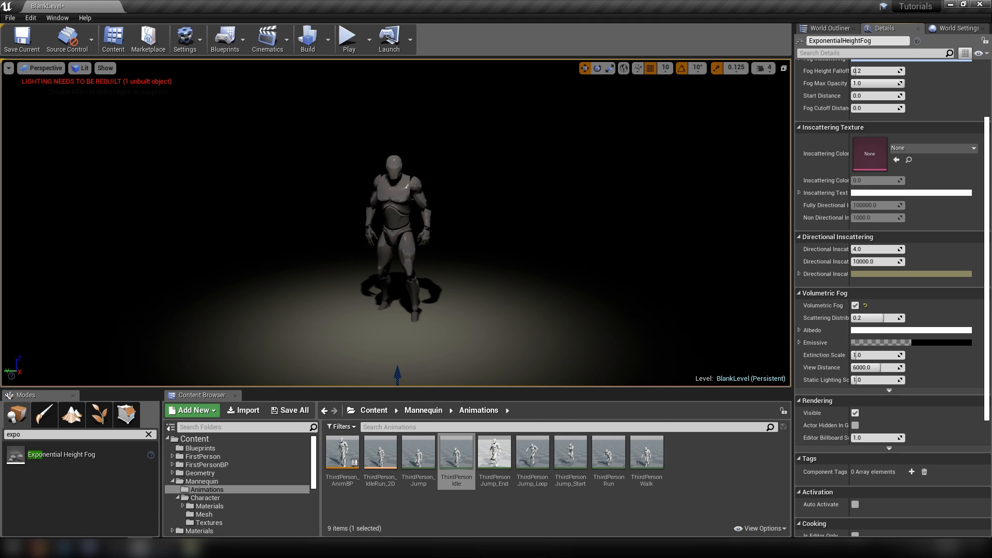
Try a scattering distribution of about -0.07, restore it to 0.2, and raise the fog's extinction scale to 10.
{"action": "right_click_drag", "start_coordinate": [397, 223], "coordinate": [388, 204]}
{"action": "left_click_drag", "start_coordinate": [871, 318], "coordinate": [863, 318]}
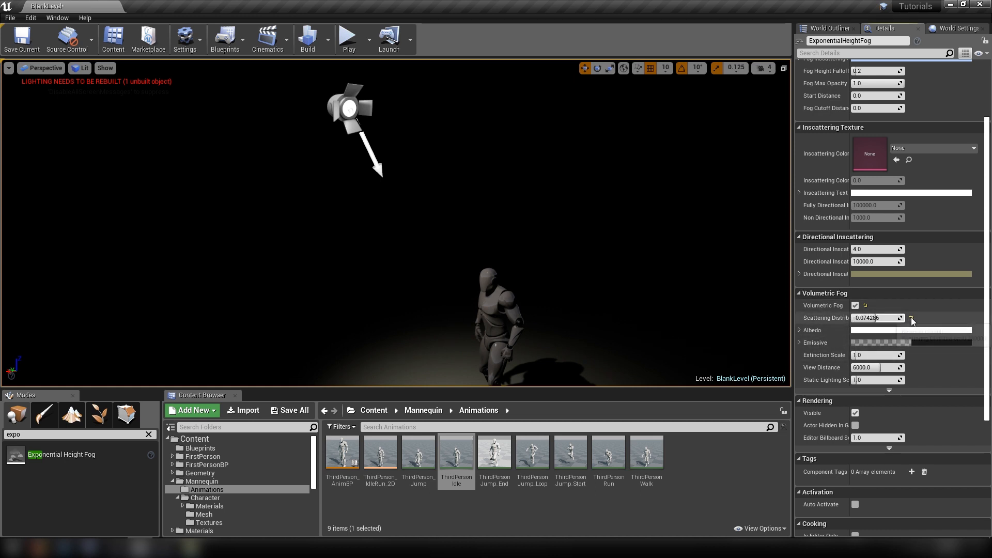
{"action": "left_click_drag", "start_coordinate": [873, 355], "coordinate": [884, 355]}
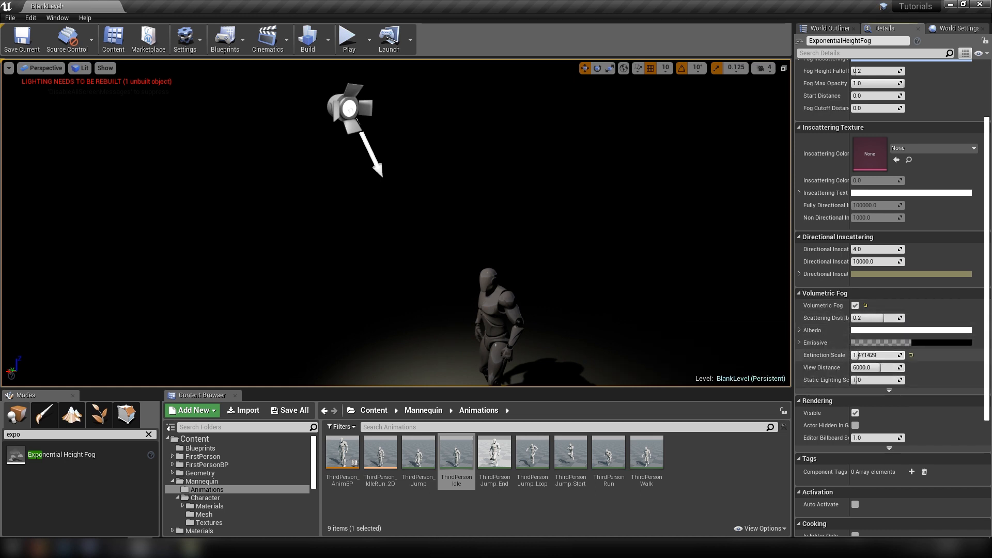
Raise the spot light's intensity to about 104 cd and check its beam in the fog.
{"action": "left_click", "coordinate": [349, 98]}
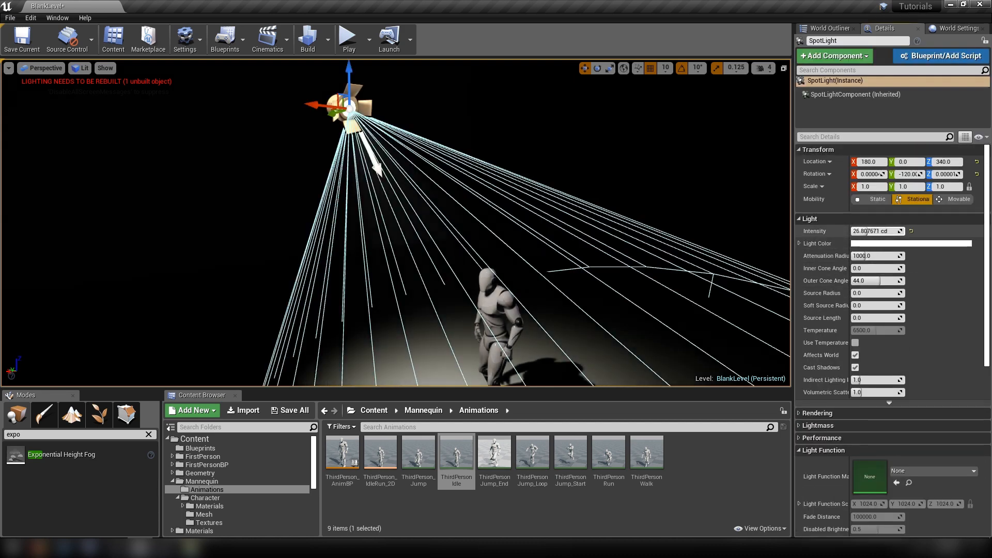
{"action": "left_click_drag", "start_coordinate": [867, 231], "coordinate": [899, 231]}
{"action": "scroll", "coordinate": [396, 222], "scroll_direction": "up", "scroll_amount": 3}
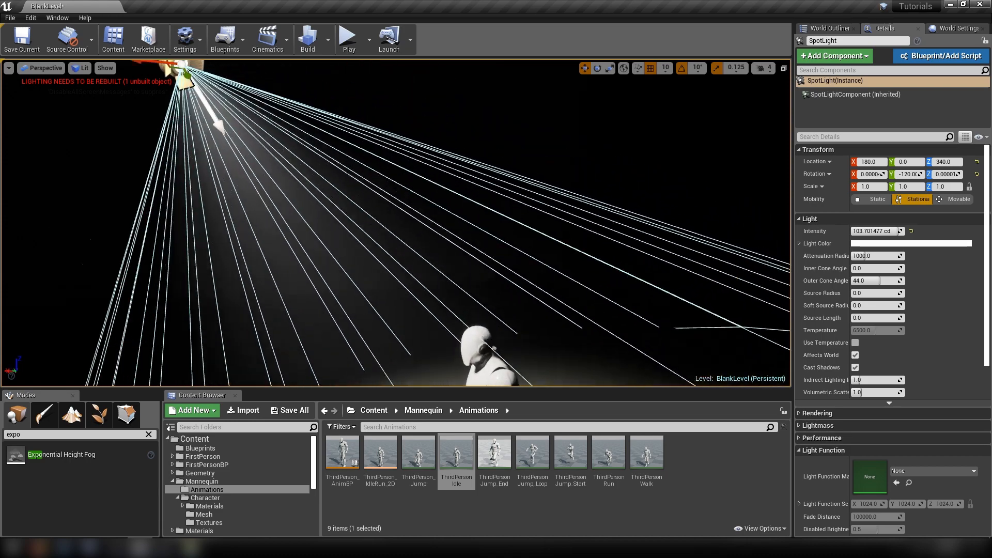
{"action": "right_click_drag", "start_coordinate": [396, 223], "coordinate": [434, 176]}
{"action": "key", "text": "Escape"}
{"action": "left_click", "coordinate": [325, 92]}
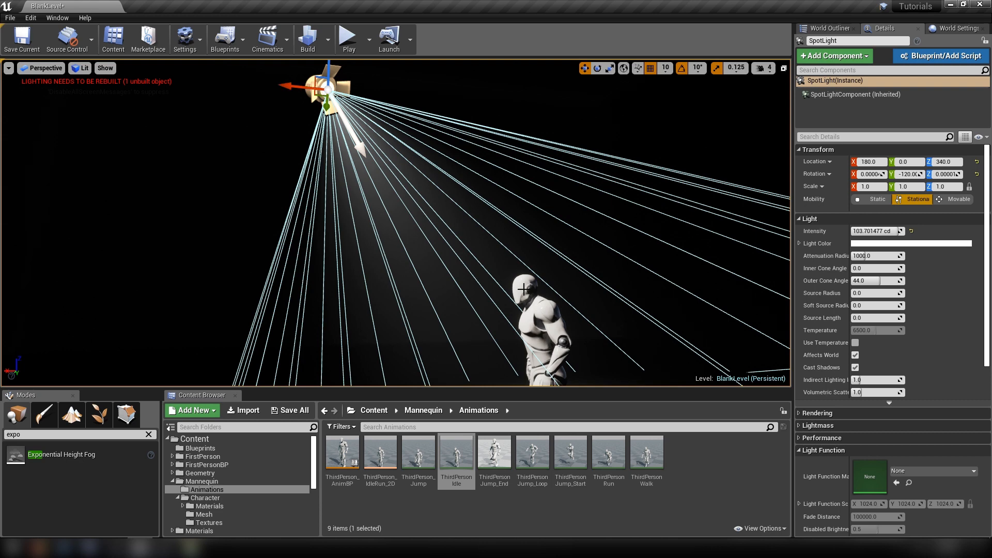
Select the ExponentialHeightFog actor and try volumetric extinction scales of 20 and 50.
{"action": "left_click", "coordinate": [827, 28]}
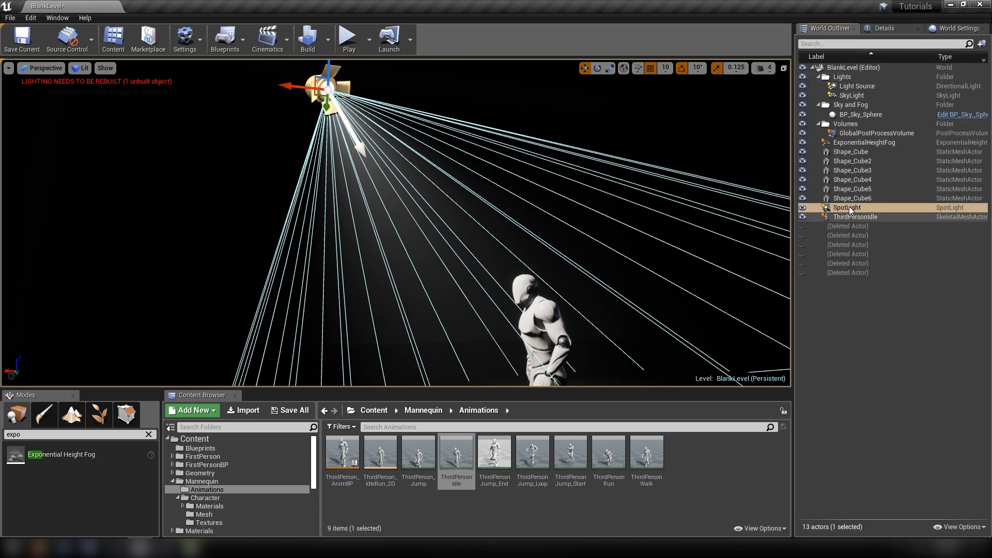
{"action": "left_click", "coordinate": [856, 144]}
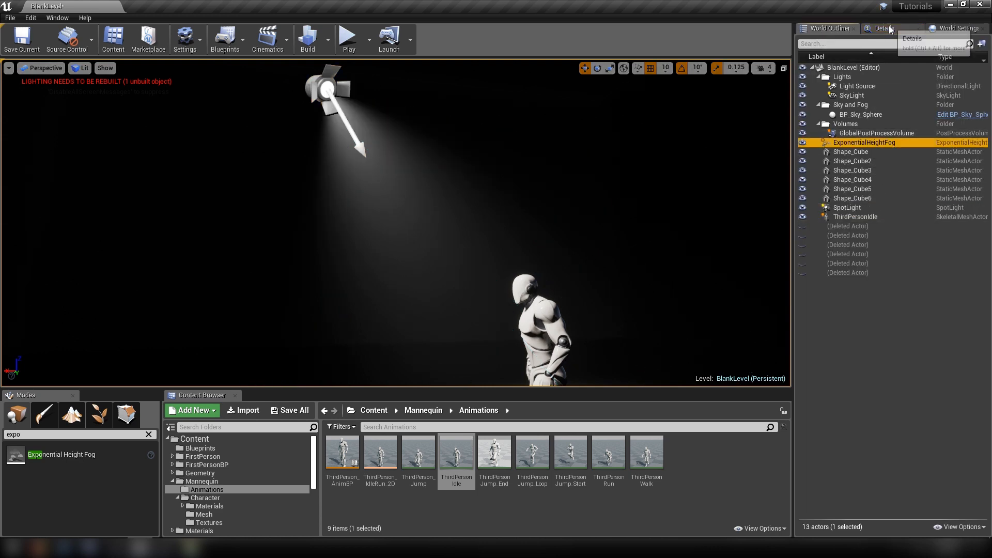
{"action": "left_click", "coordinate": [885, 28]}
{"action": "scroll", "coordinate": [888, 448], "scroll_direction": "down", "scroll_amount": 2}
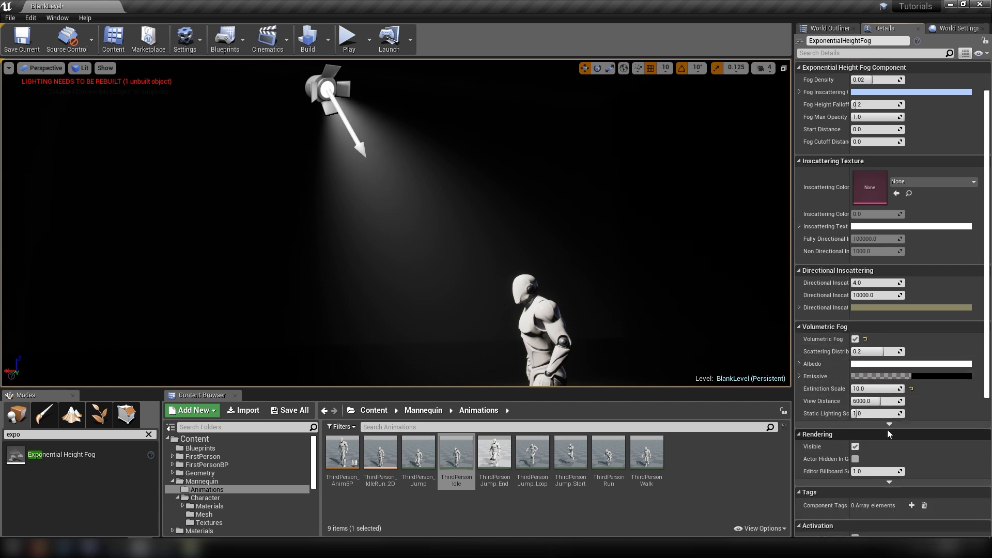
{"action": "left_click_drag", "start_coordinate": [884, 390], "coordinate": [857, 389]}
{"action": "type", "text": "2"}
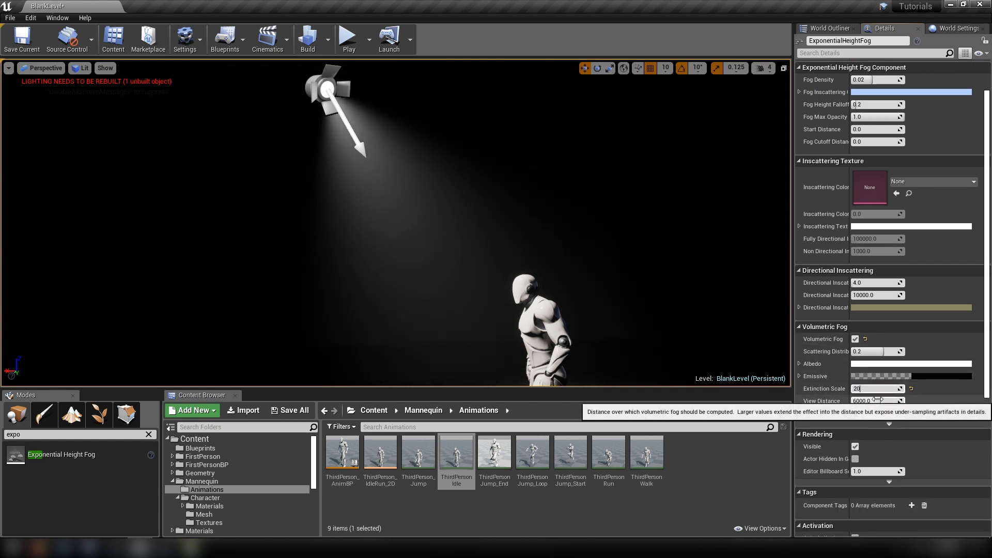
{"action": "type", "text": "0"}
{"action": "key", "text": "Return"}
{"action": "type", "text": "5"}
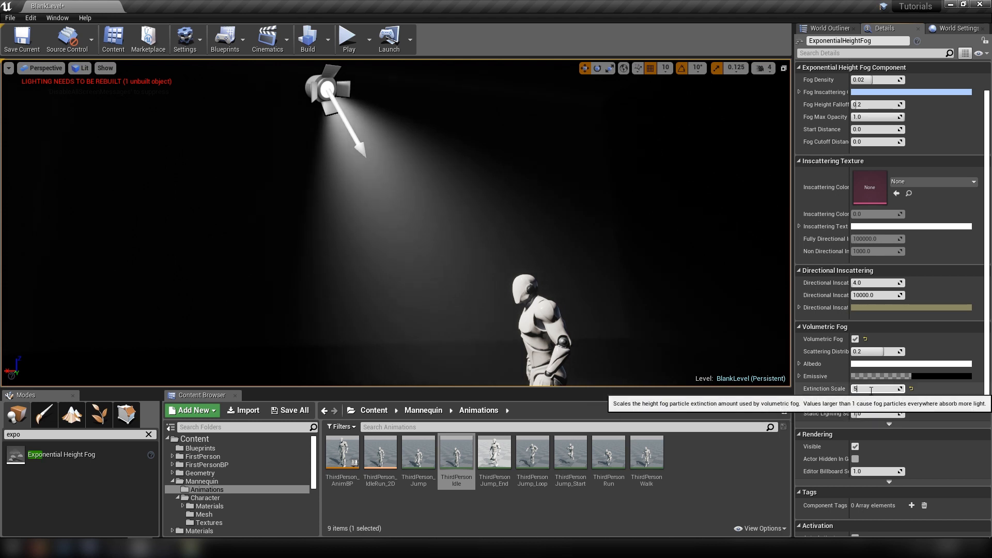
{"action": "type", "text": "0"}
{"action": "key", "text": "Return"}
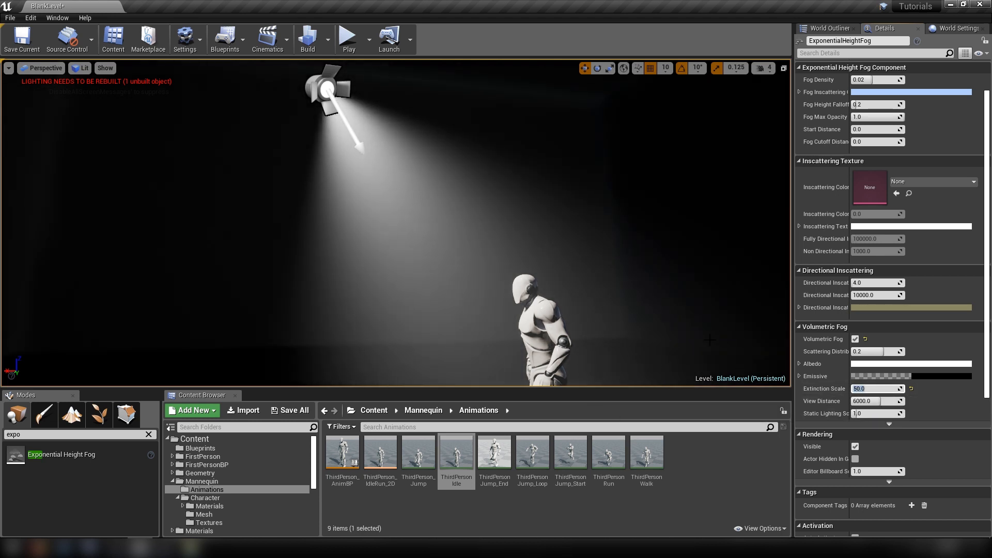
Set the volumetric fog's scattering distribution to 0.
{"action": "mouse_move", "coordinate": [874, 352]}
{"action": "left_mouse_down"}
{"action": "mouse_move", "coordinate": [856, 352]}
{"action": "mouse_move", "coordinate": [873, 351]}
{"action": "left_mouse_up"}
{"action": "left_click", "coordinate": [873, 352]}
{"action": "type", "text": "0"}
{"action": "key", "text": "Return"}
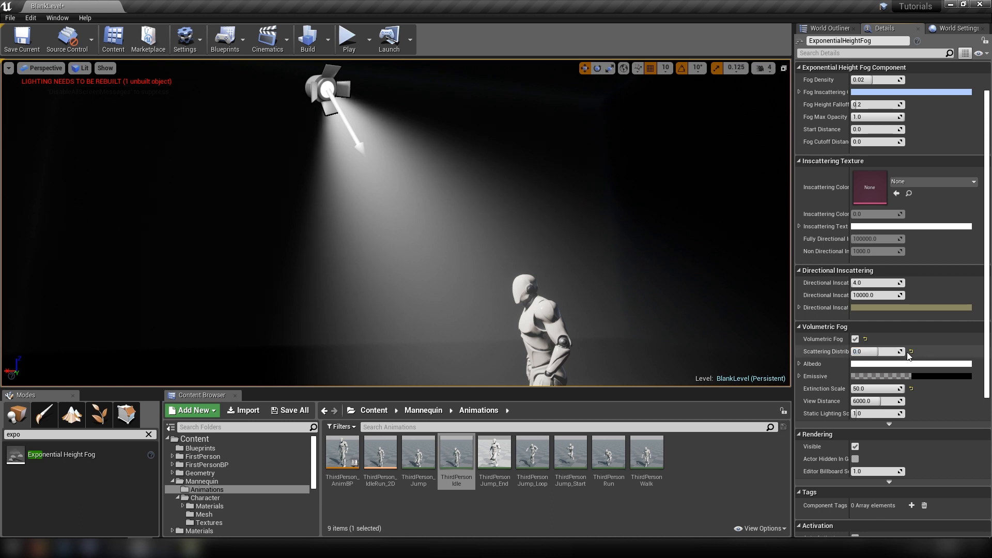
Try the scattering distribution at its upper extreme and at -0.9, viewing the light beam from different angles.
{"action": "left_click_drag", "start_coordinate": [879, 351], "coordinate": [905, 352]}
{"action": "right_click_drag", "start_coordinate": [621, 248], "coordinate": [569, 207]}
{"action": "left_click_drag", "start_coordinate": [899, 352], "coordinate": [850, 352]}
{"action": "right_click_drag", "start_coordinate": [568, 207], "coordinate": [574, 243]}
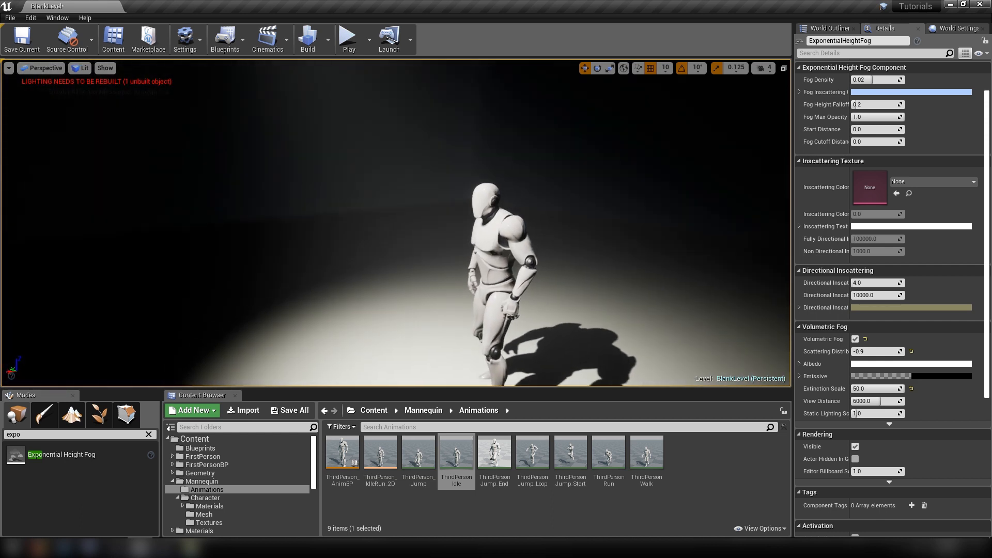
Return the fog's scattering distribution to 0 and set its extinction scale to 10.
{"action": "left_click", "coordinate": [868, 352]}
{"action": "key", "text": "Return"}
{"action": "right_click_drag", "start_coordinate": [648, 277], "coordinate": [639, 256]}
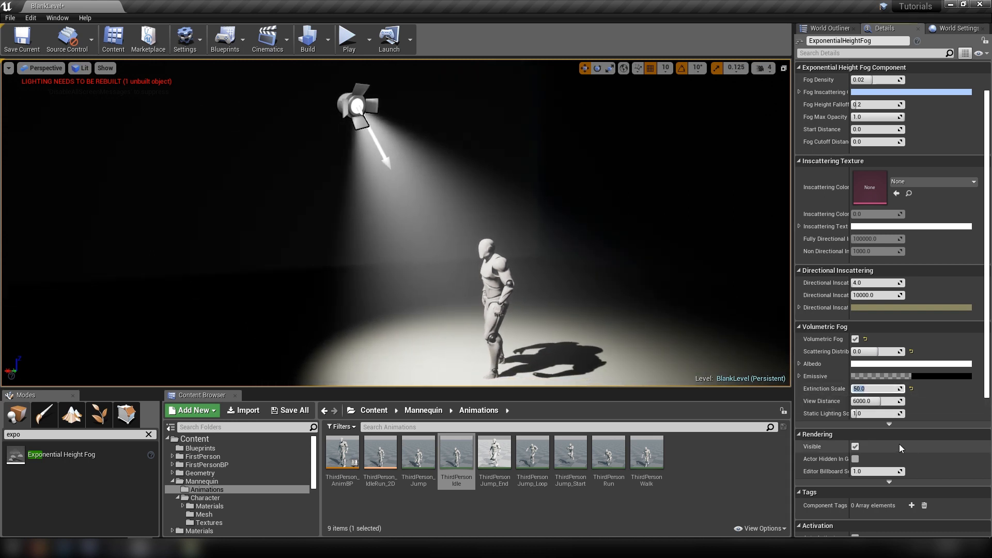
{"action": "type", "text": "10"}
{"action": "key", "text": "Return"}
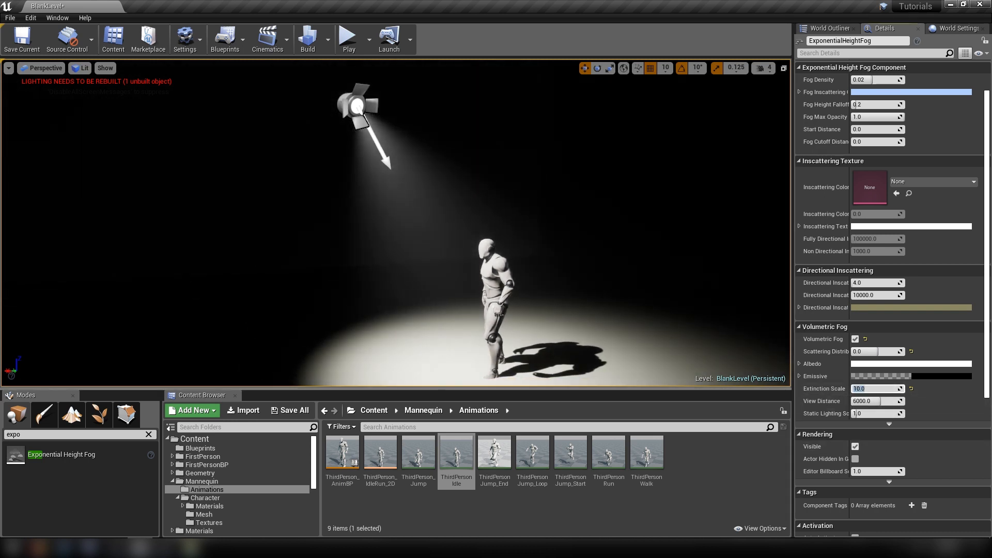
Clear the actor class search and open the IESLightProfiles folder inside the project's Materials folder.
{"action": "right_click_drag", "start_coordinate": [509, 322], "coordinate": [509, 322]}
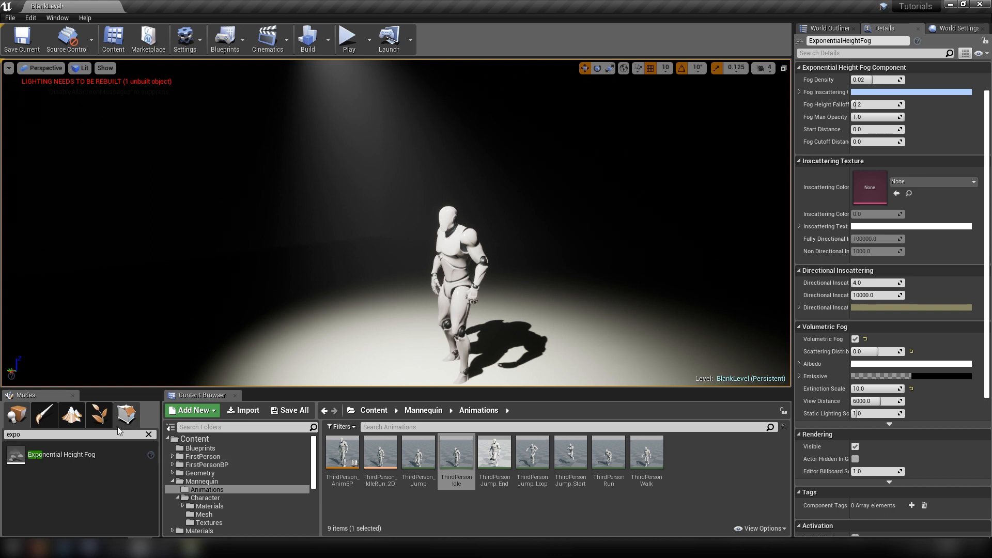
{"action": "left_click", "coordinate": [148, 435]}
{"action": "scroll", "coordinate": [221, 501], "scroll_direction": "down", "scroll_amount": 2}
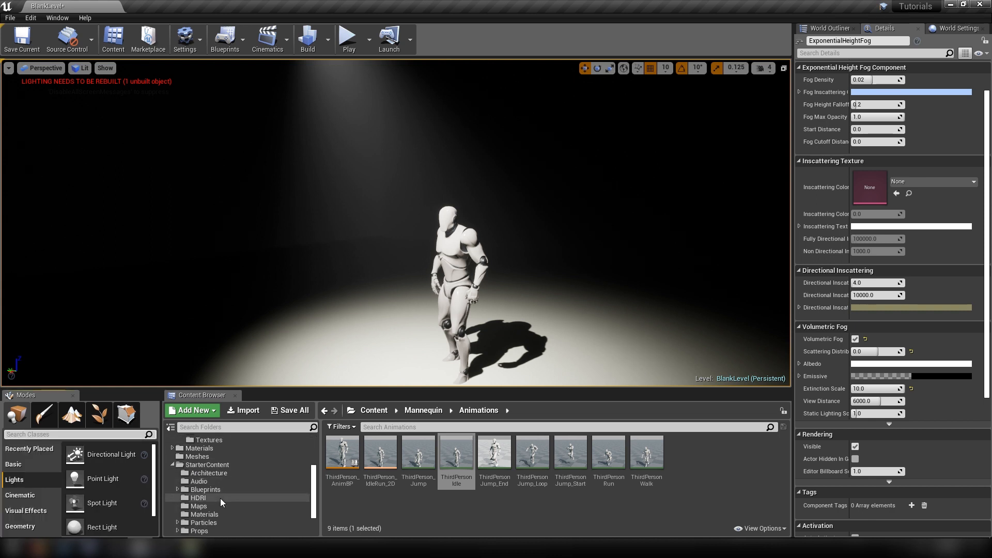
{"action": "left_click", "coordinate": [202, 482]}
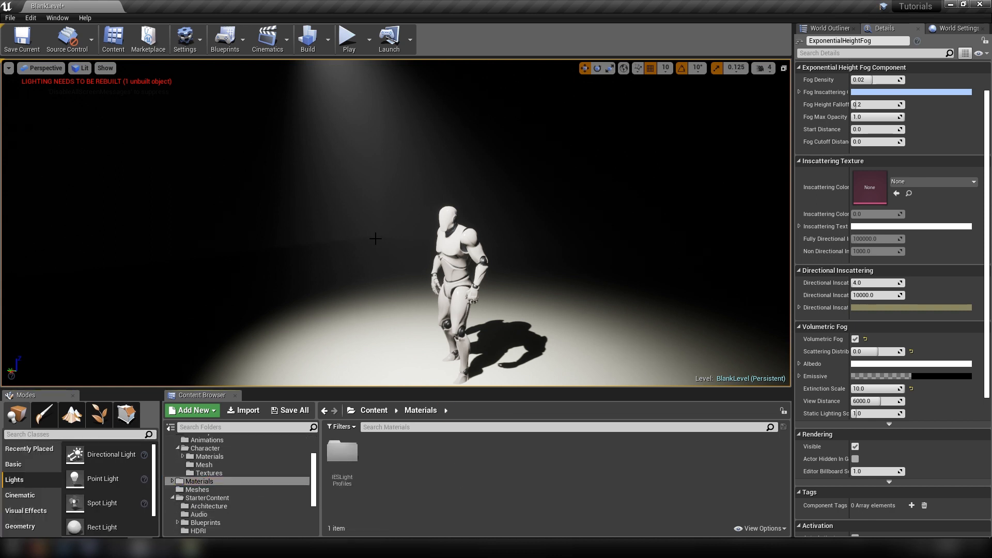
{"action": "right_click_drag", "start_coordinate": [376, 239], "coordinate": [375, 238]}
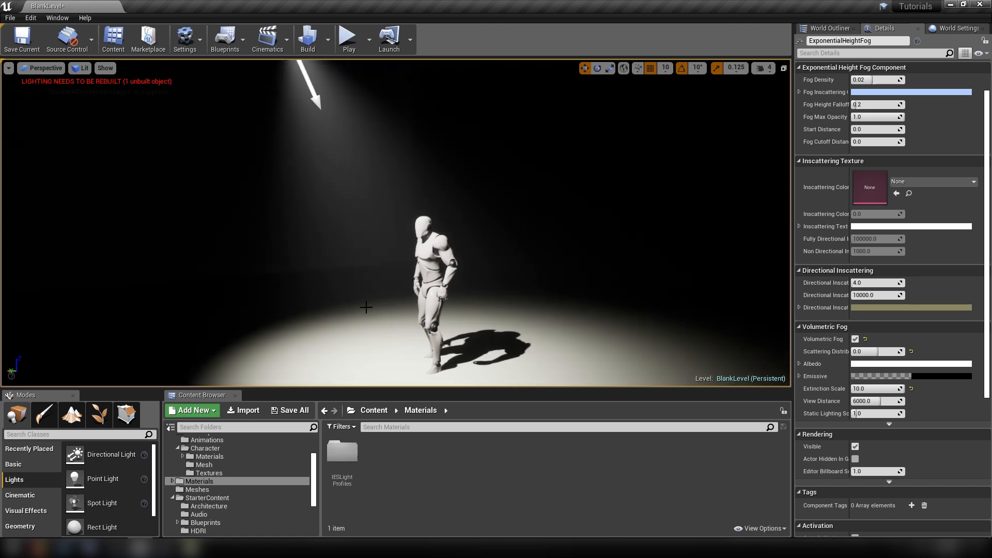
{"action": "double_click", "coordinate": [342, 455]}
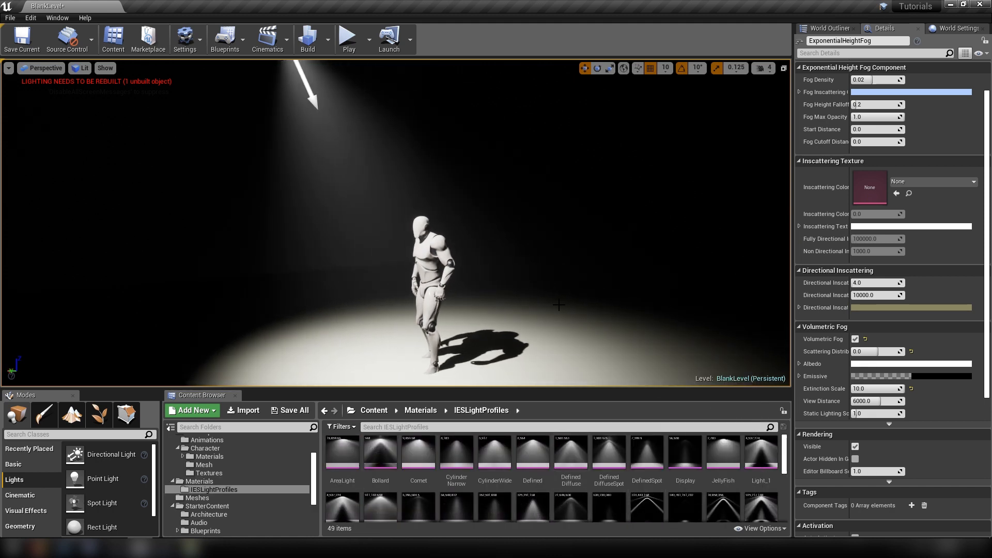
Deselect the height fog and look through the available IES light profile thumbnails.
{"action": "mouse_move", "coordinate": [559, 305]}
{"action": "right_mouse_down"}
{"action": "mouse_move", "coordinate": [533, 300]}
{"action": "mouse_move", "coordinate": [528, 321]}
{"action": "mouse_move", "coordinate": [543, 309]}
{"action": "right_mouse_up"}
{"action": "key", "text": "Escape"}
{"action": "scroll", "coordinate": [589, 478], "scroll_direction": "down", "scroll_amount": 1}
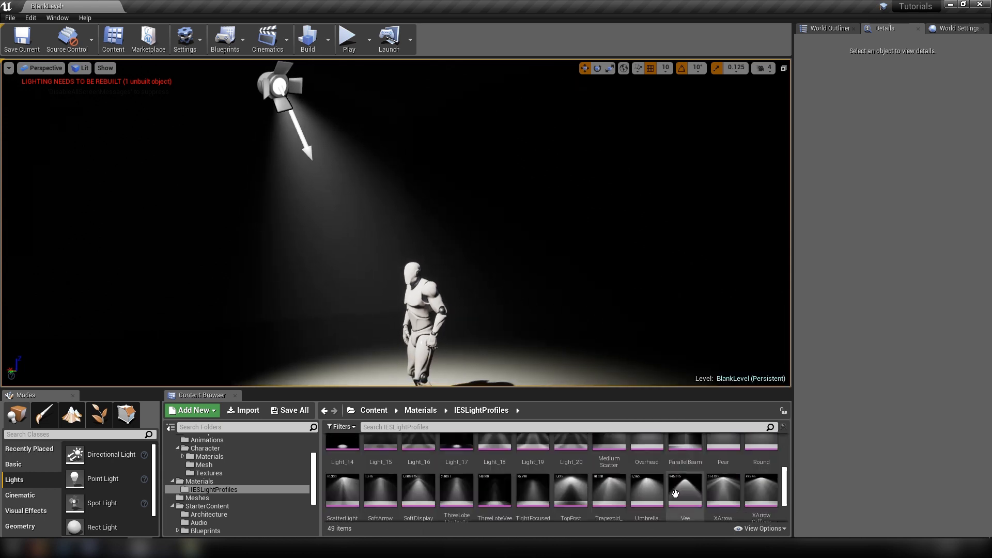
{"action": "scroll", "coordinate": [588, 483], "scroll_direction": "up", "scroll_amount": 1}
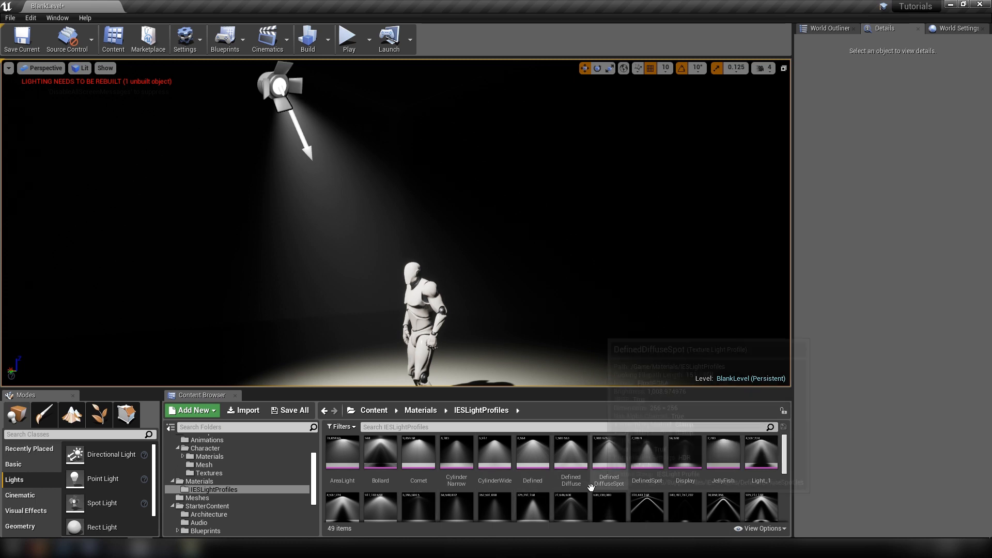
{"action": "scroll", "coordinate": [589, 499], "scroll_direction": "down", "scroll_amount": 2}
{"action": "scroll", "coordinate": [588, 500], "scroll_direction": "down", "scroll_amount": 3}
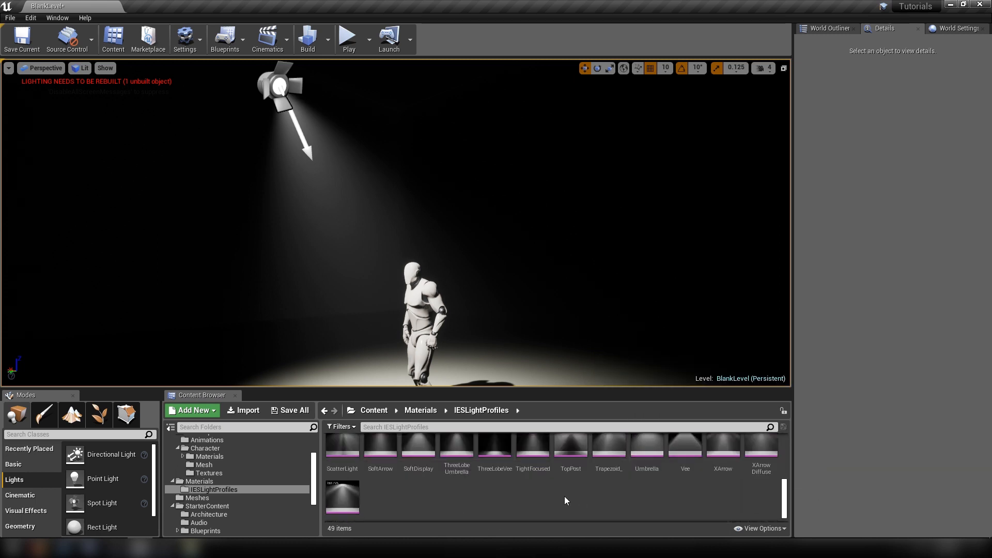
{"action": "scroll", "coordinate": [674, 510], "scroll_direction": "up", "scroll_amount": 1}
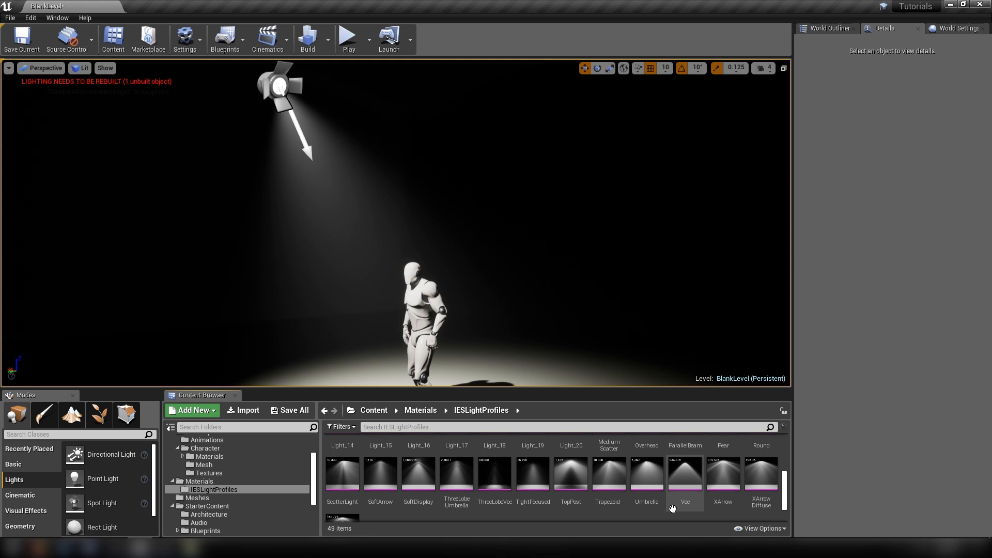
Assign the Display profile as the spot light's IES texture and view its light pattern on the mannequin.
{"action": "left_click", "coordinate": [278, 88]}
{"action": "scroll", "coordinate": [830, 366], "scroll_direction": "down", "scroll_amount": 6}
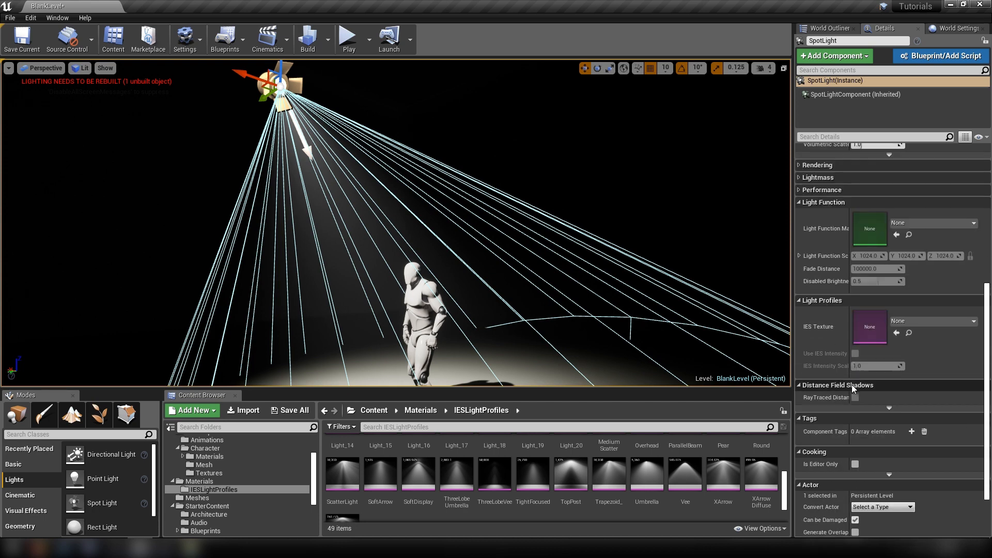
{"action": "scroll", "coordinate": [908, 284], "scroll_direction": "up", "scroll_amount": 8}
{"action": "scroll", "coordinate": [918, 334], "scroll_direction": "down", "scroll_amount": 10}
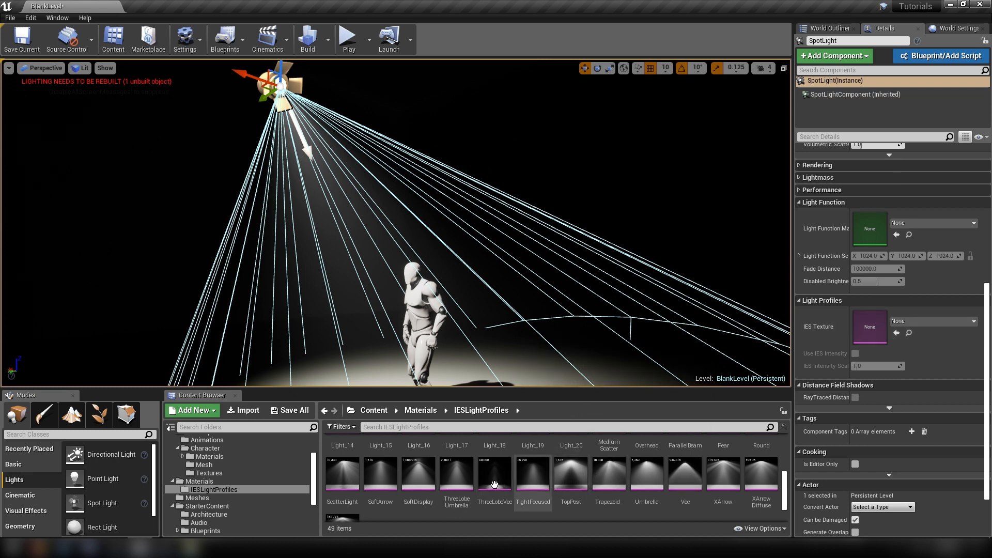
{"action": "scroll", "coordinate": [558, 493], "scroll_direction": "down", "scroll_amount": 2}
{"action": "scroll", "coordinate": [429, 500], "scroll_direction": "up", "scroll_amount": 5}
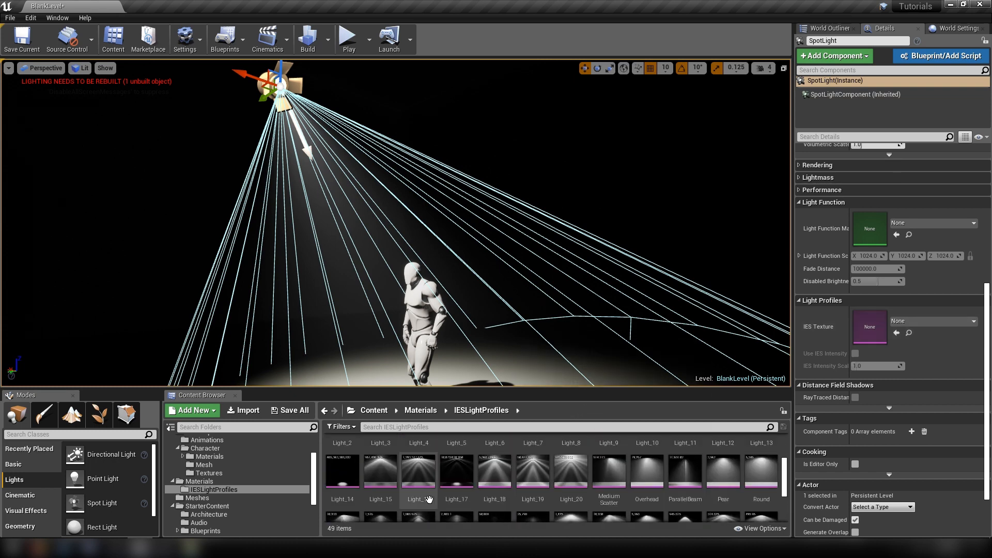
{"action": "scroll", "coordinate": [429, 499], "scroll_direction": "up", "scroll_amount": 3}
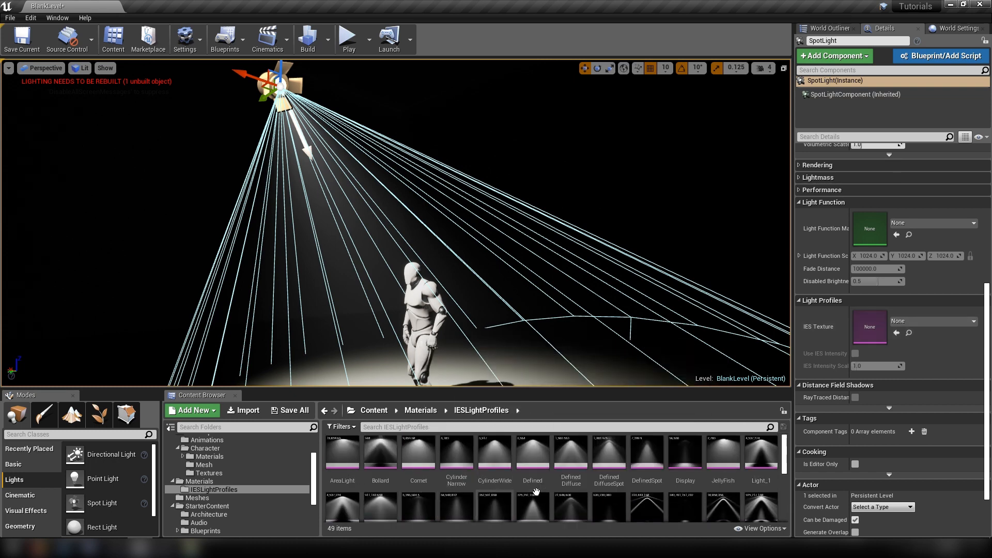
{"action": "left_click_drag", "start_coordinate": [681, 447], "coordinate": [871, 326]}
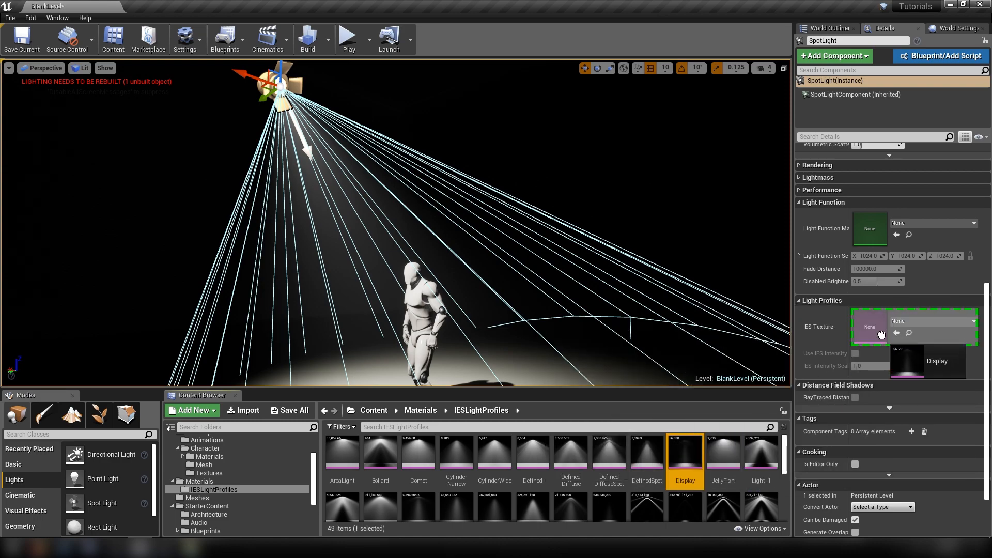
{"action": "right_click_drag", "start_coordinate": [465, 222], "coordinate": [444, 248]}
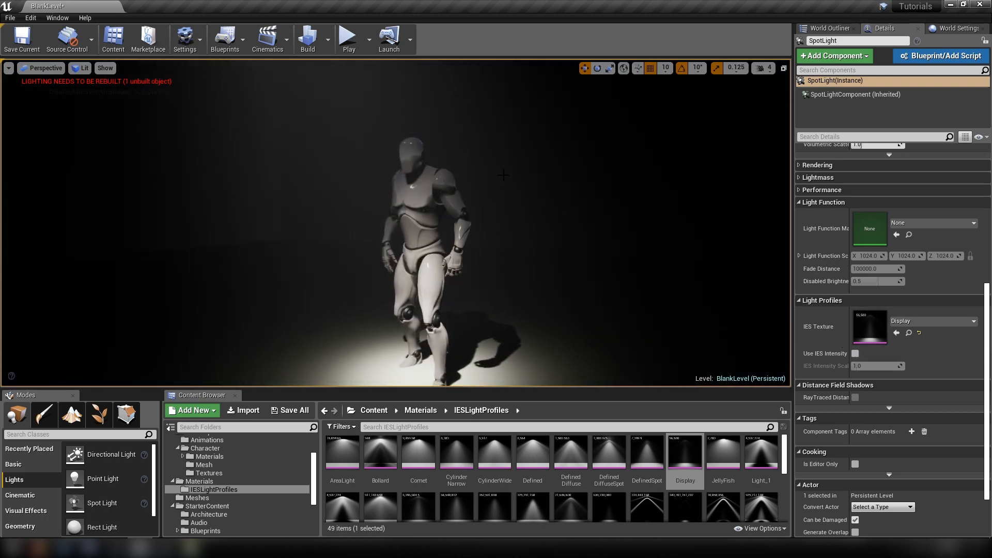
{"action": "right_click_drag", "start_coordinate": [517, 248], "coordinate": [496, 248]}
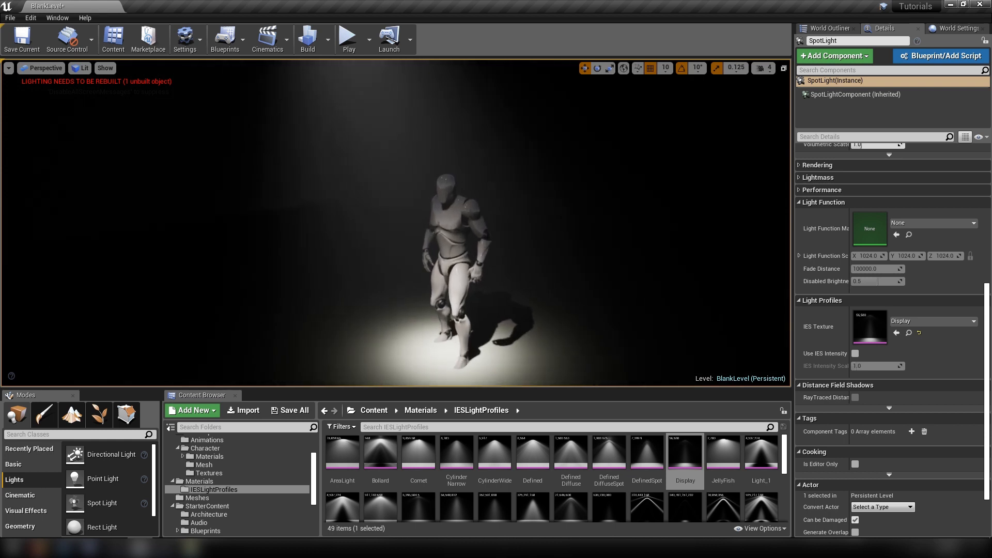
Enable Use IES Intensity on the spot light and lower the IES intensity scale through 0.1 and 0.01 to 0.001.
{"action": "left_click", "coordinate": [856, 354]}
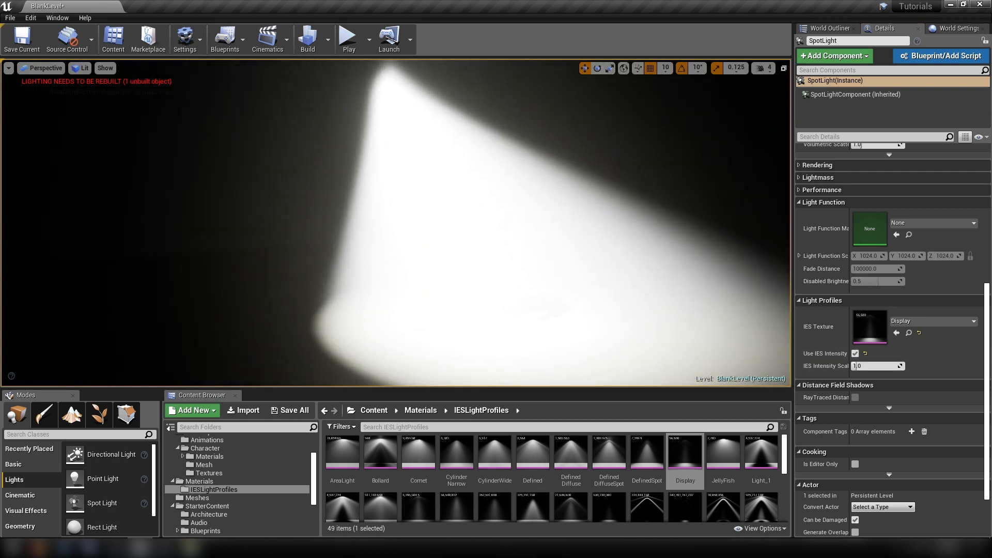
{"action": "right_click_drag", "start_coordinate": [591, 282], "coordinate": [603, 307]}
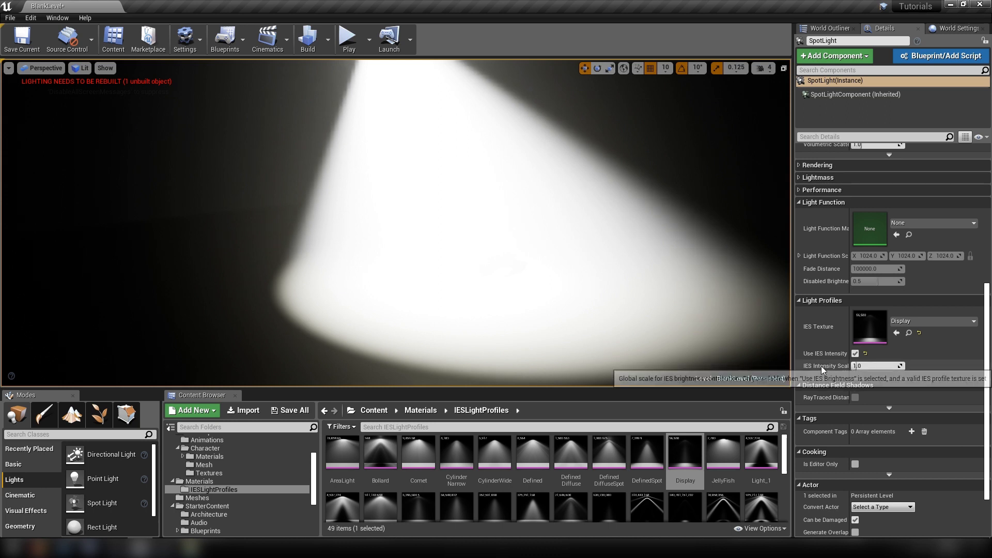
{"action": "left_click", "coordinate": [868, 366]}
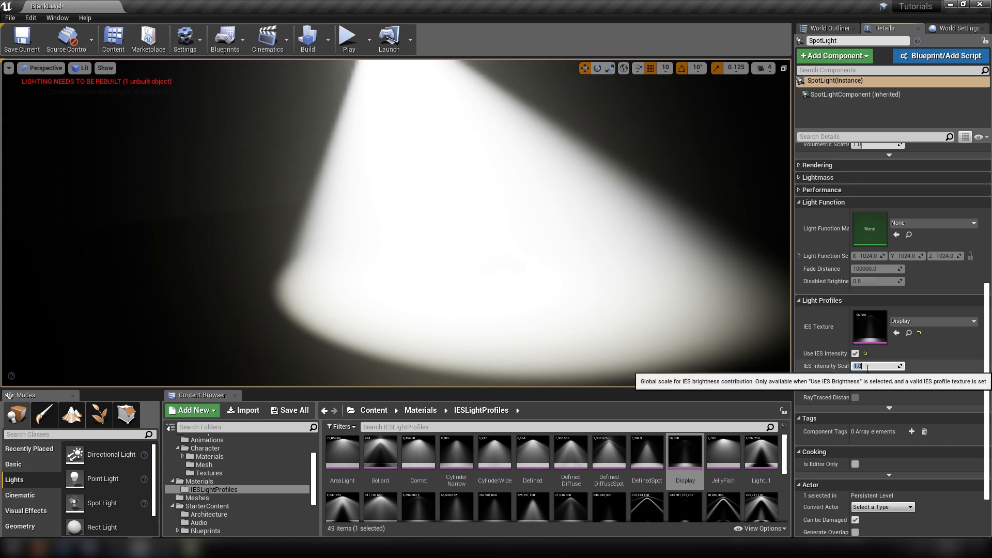
{"action": "type", "text": "0.1"}
{"action": "key", "text": "Return"}
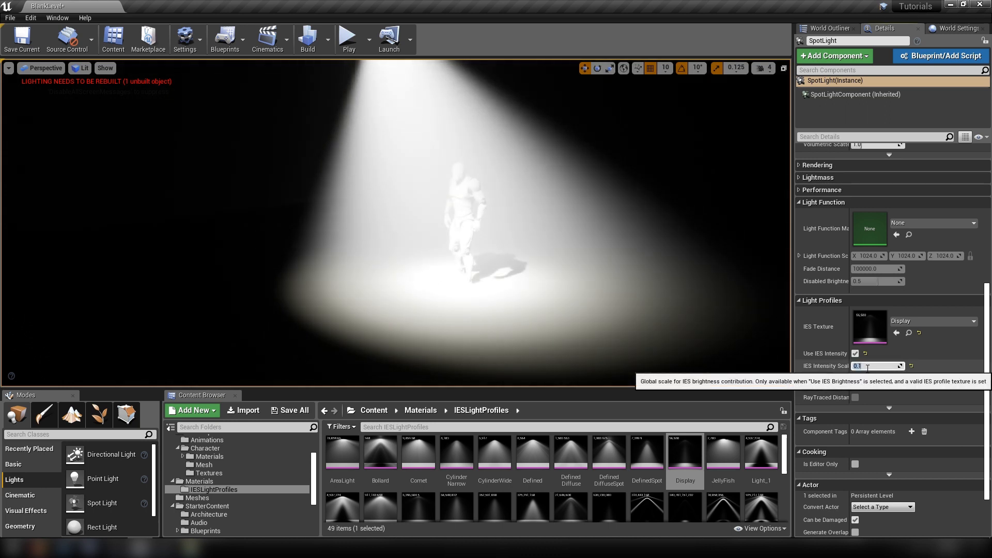
{"action": "type", "text": "0.01"}
{"action": "key", "text": "Return"}
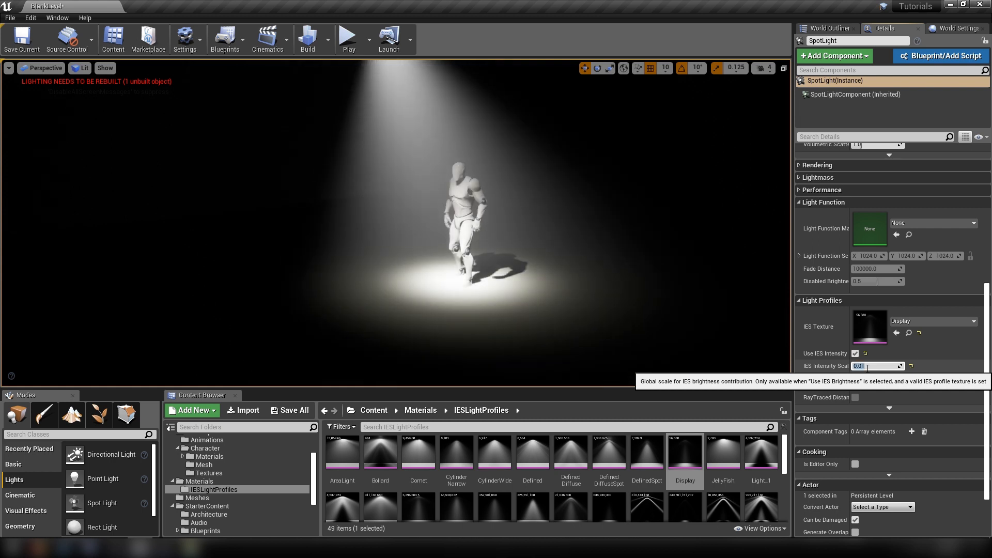
{"action": "type", "text": "0.001"}
{"action": "key", "text": "Return"}
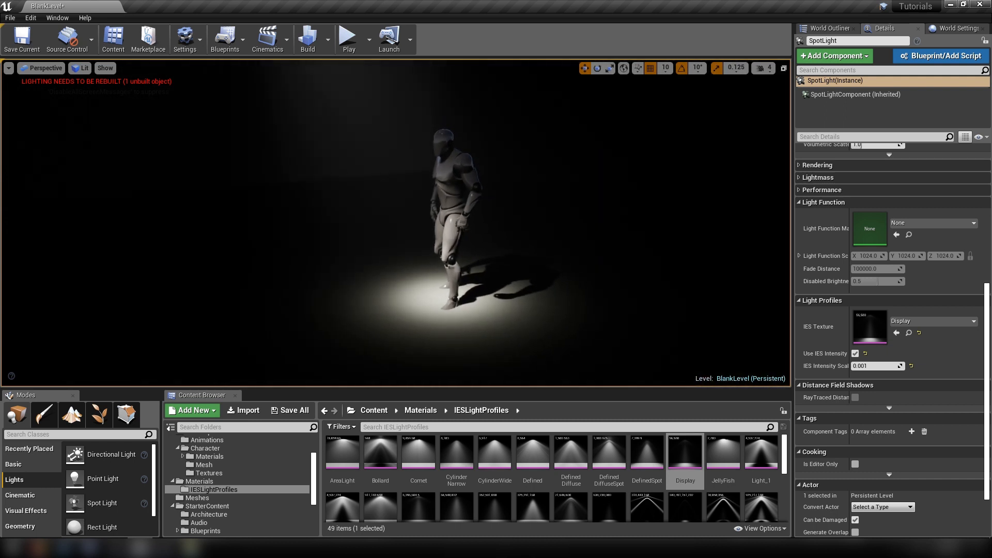
Check the spot light's regular intensity setting and set the IES intensity scale to 0.002.
{"action": "scroll", "coordinate": [891, 349], "scroll_direction": "up", "scroll_amount": 10}
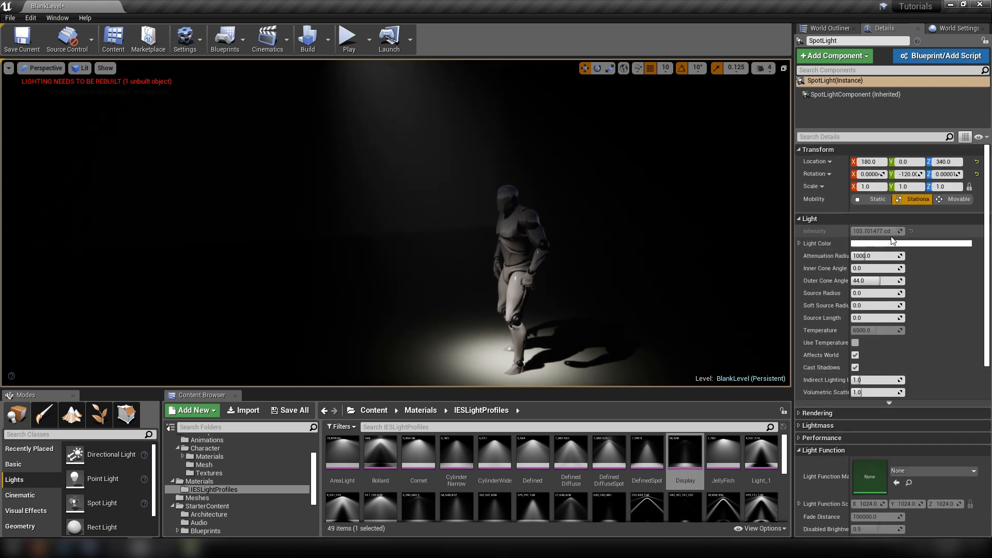
{"action": "scroll", "coordinate": [929, 358], "scroll_direction": "down", "scroll_amount": 8}
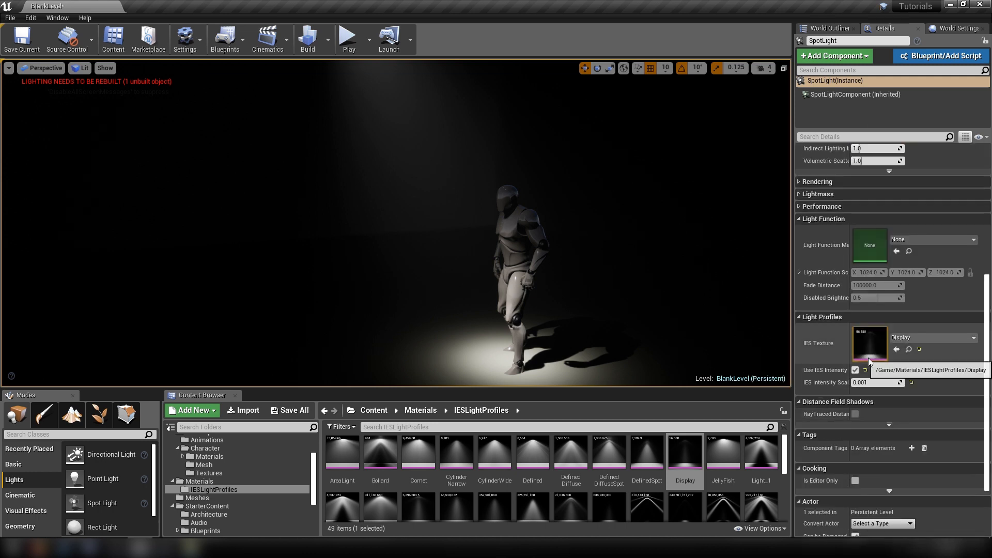
{"action": "left_click", "coordinate": [872, 382]}
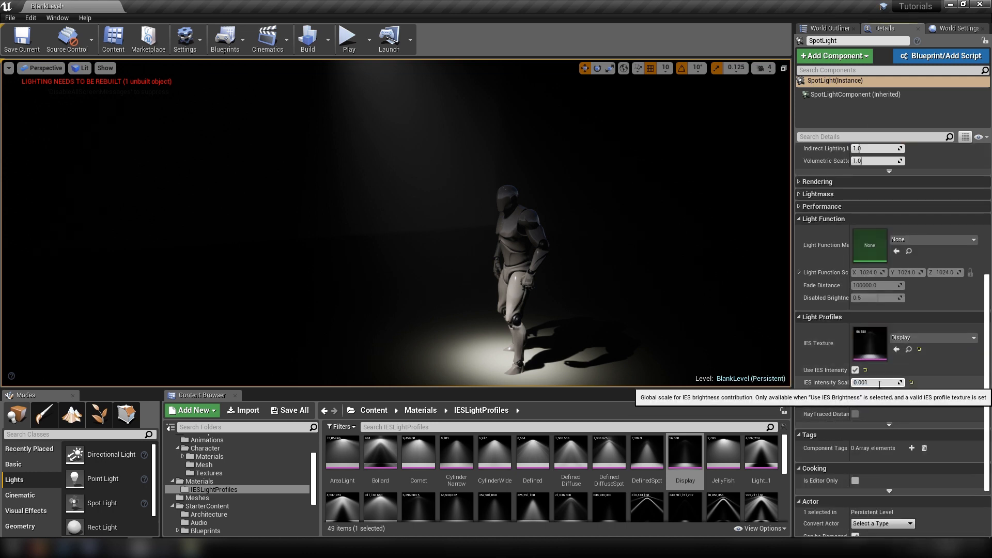
{"action": "key", "text": "Return"}
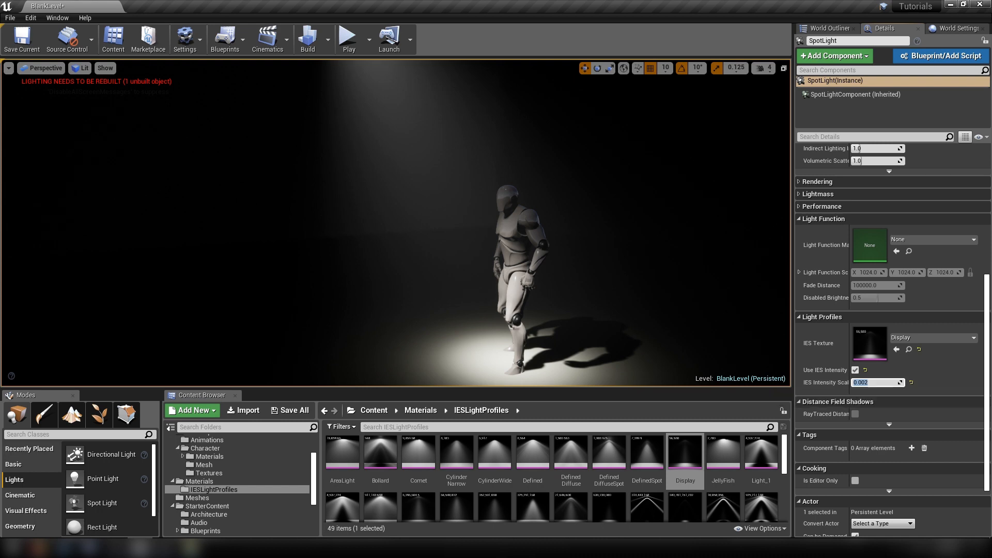
Rotate the spot light to aim at the mannequin's upper body, fine-tuning without rotation snapping, and view the result from the front.
{"action": "right_click_drag", "start_coordinate": [574, 248], "coordinate": [589, 219]}
{"action": "key", "text": "g"}
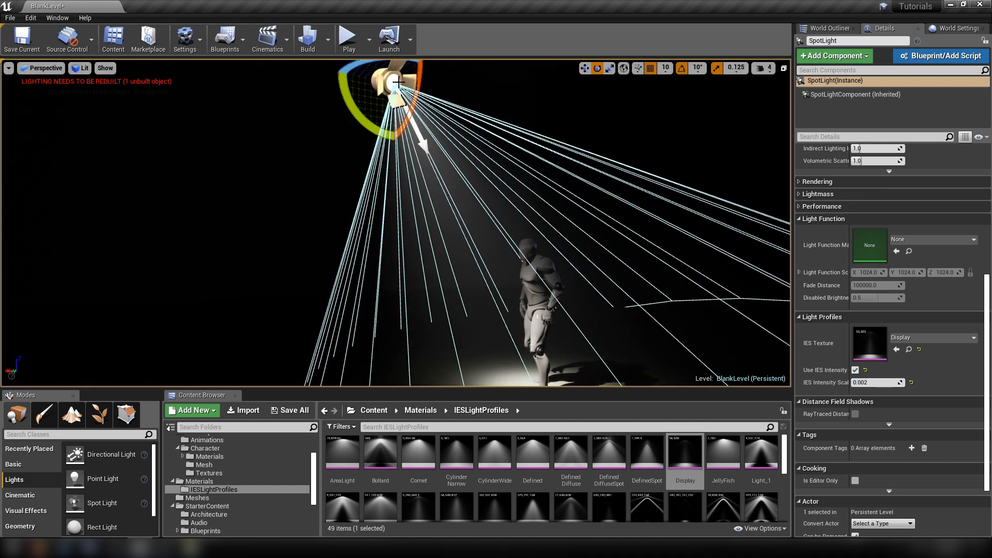
{"action": "left_click_drag", "start_coordinate": [335, 70], "coordinate": [337, 83]}
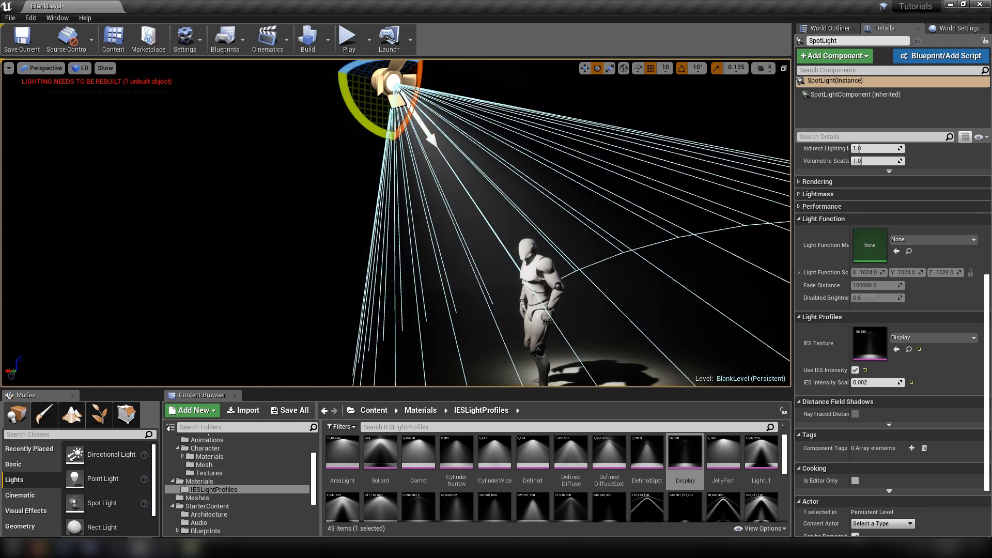
{"action": "left_click_drag", "start_coordinate": [364, 115], "coordinate": [337, 76]}
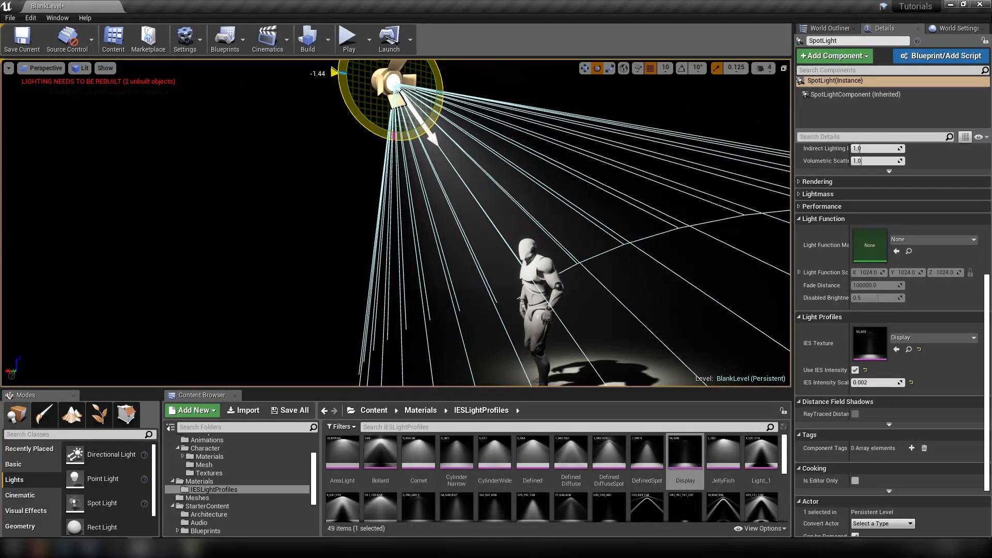
{"action": "right_click_drag", "start_coordinate": [408, 207], "coordinate": [527, 237]}
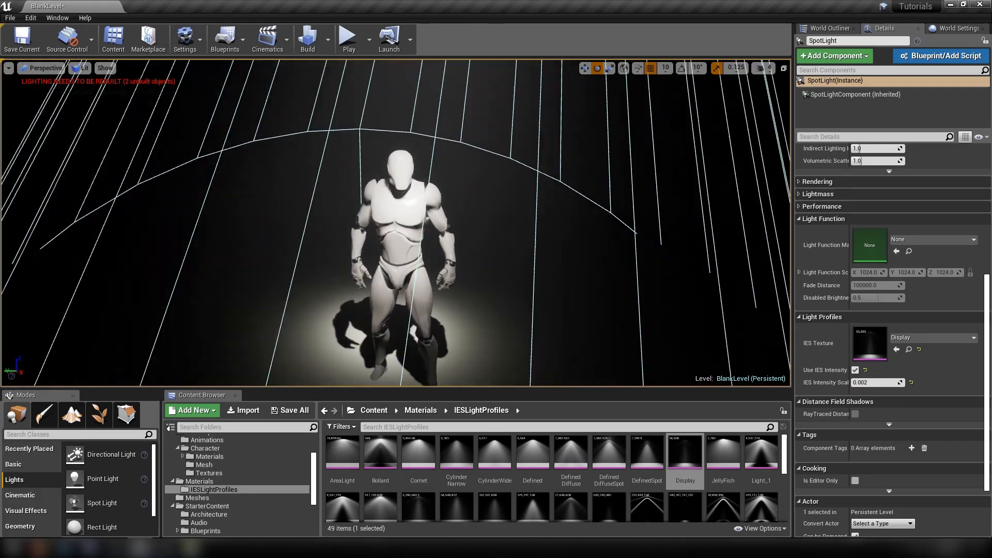
{"action": "right_click_drag", "start_coordinate": [412, 332], "coordinate": [439, 289]}
Reset the spot light's rotation to default and move the light along Y to 1000, viewing its beam without editor overlays.
{"action": "scroll", "coordinate": [942, 268], "scroll_direction": "up", "scroll_amount": 10}
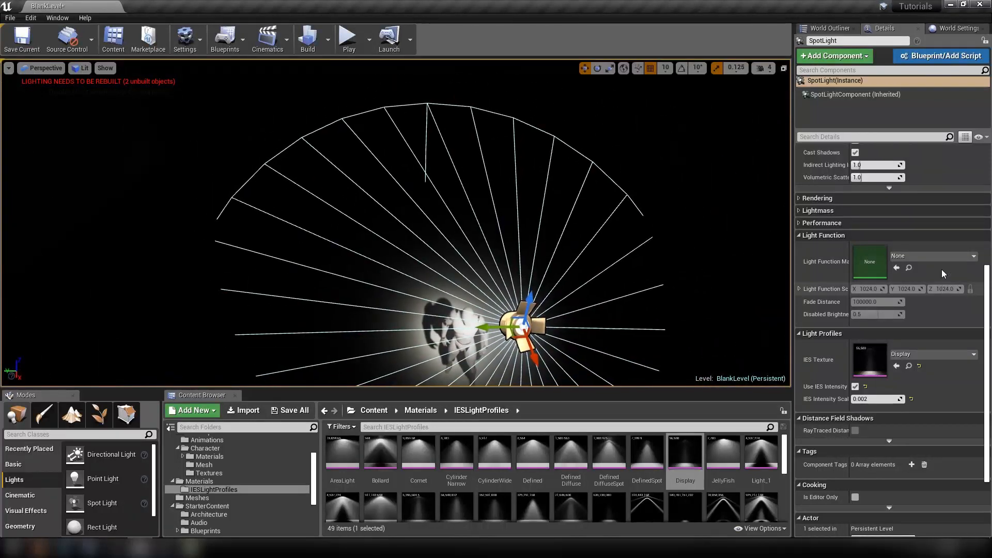
{"action": "left_click", "coordinate": [977, 177]}
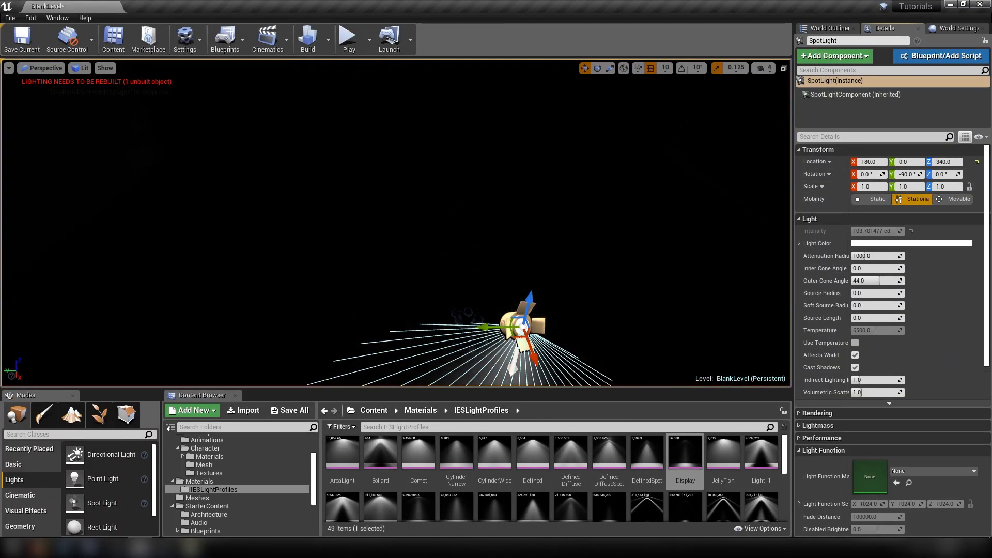
{"action": "right_click_drag", "start_coordinate": [504, 176], "coordinate": [501, 204]}
{"action": "left_click_drag", "start_coordinate": [502, 204], "coordinate": [20, 67]}
{"action": "key", "text": "f"}
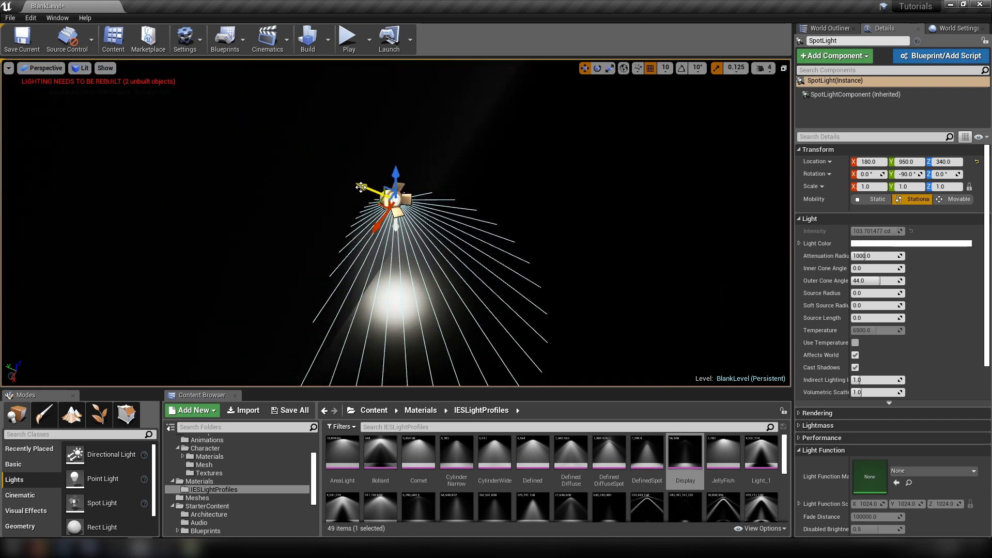
{"action": "left_click_drag", "start_coordinate": [361, 187], "coordinate": [333, 175]}
{"action": "key", "text": "f"}
{"action": "right_click_drag", "start_coordinate": [357, 206], "coordinate": [269, 199]}
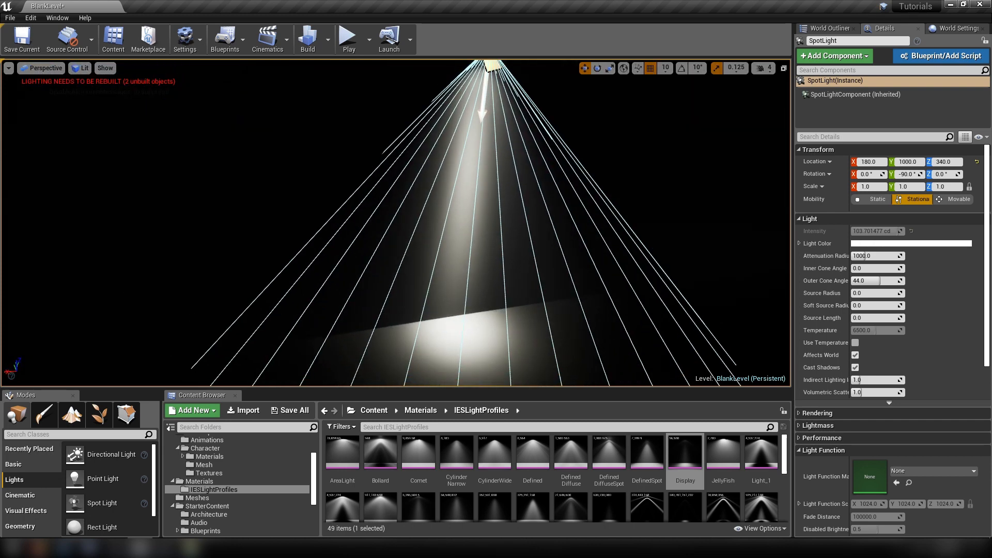
{"action": "scroll", "coordinate": [396, 223], "scroll_direction": "down", "scroll_amount": 5}
{"action": "key", "text": "g"}
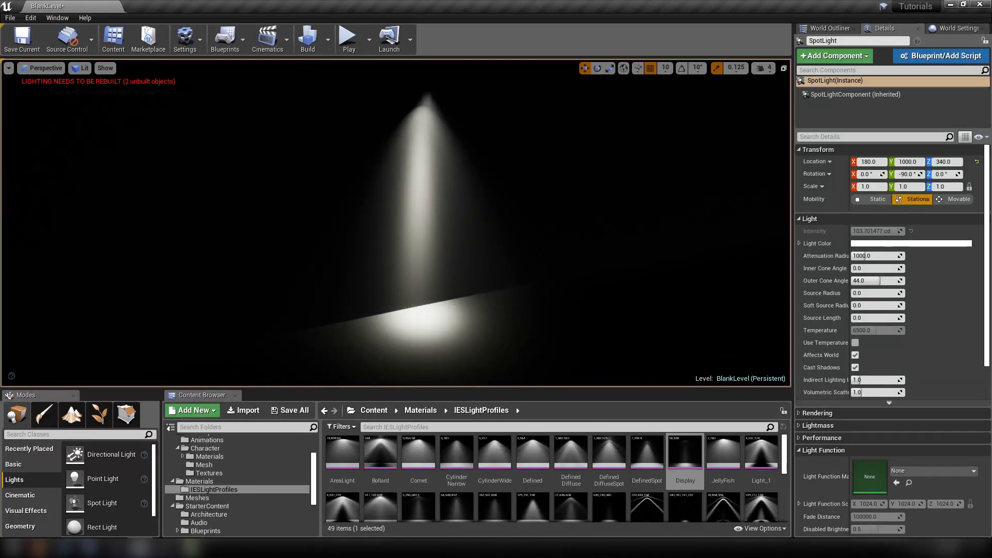
Replace the spot light's IES texture with the XArrow profile.
{"action": "scroll", "coordinate": [857, 349], "scroll_direction": "down", "scroll_amount": 8}
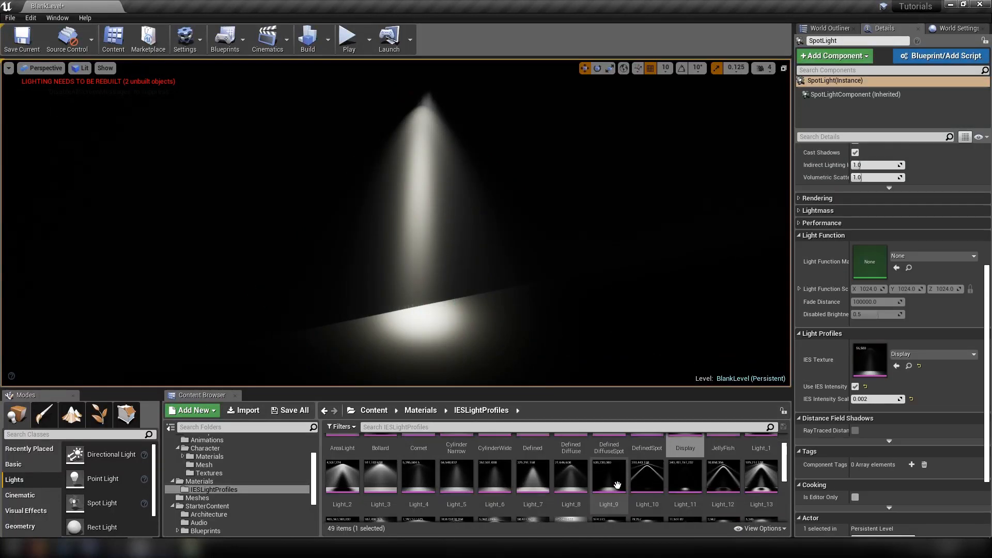
{"action": "mouse_move", "coordinate": [605, 453]}
{"action": "left_mouse_down"}
{"action": "mouse_move", "coordinate": [618, 463]}
{"action": "mouse_move", "coordinate": [611, 458]}
{"action": "left_mouse_up"}
{"action": "scroll", "coordinate": [381, 460], "scroll_direction": "down", "scroll_amount": 1}
{"action": "scroll", "coordinate": [468, 483], "scroll_direction": "down", "scroll_amount": 2}
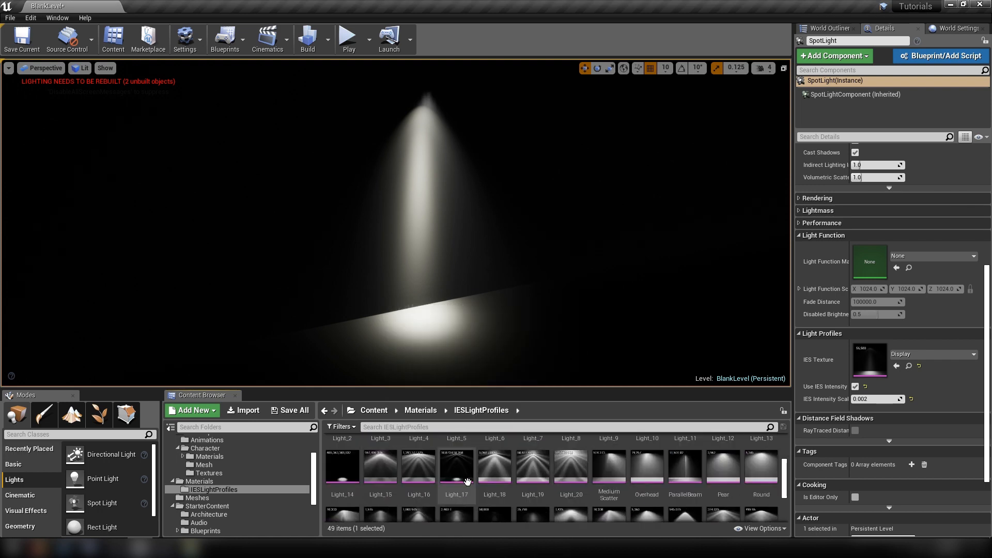
{"action": "scroll", "coordinate": [610, 496], "scroll_direction": "down", "scroll_amount": 3}
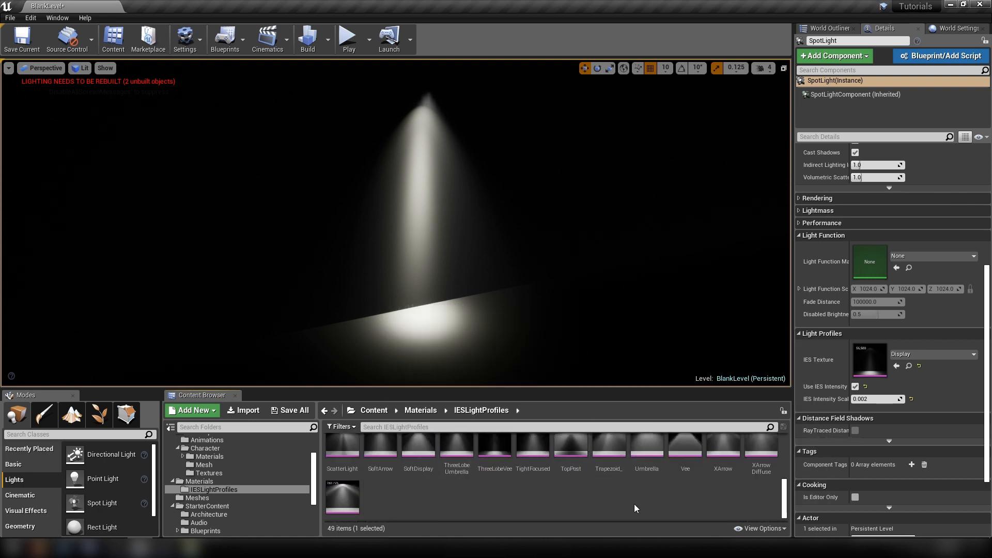
{"action": "scroll", "coordinate": [545, 467], "scroll_direction": "up", "scroll_amount": 2}
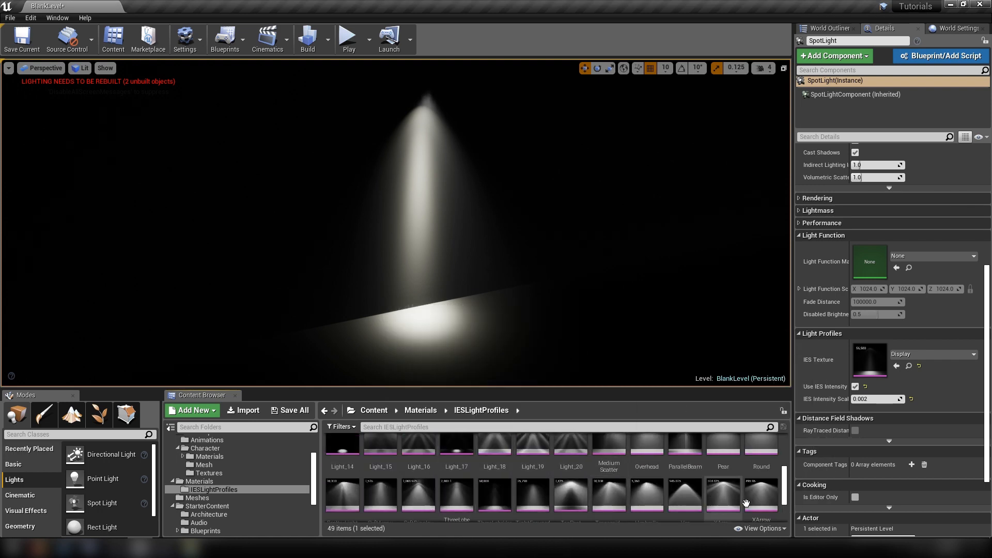
{"action": "left_click_drag", "start_coordinate": [746, 503], "coordinate": [872, 361]}
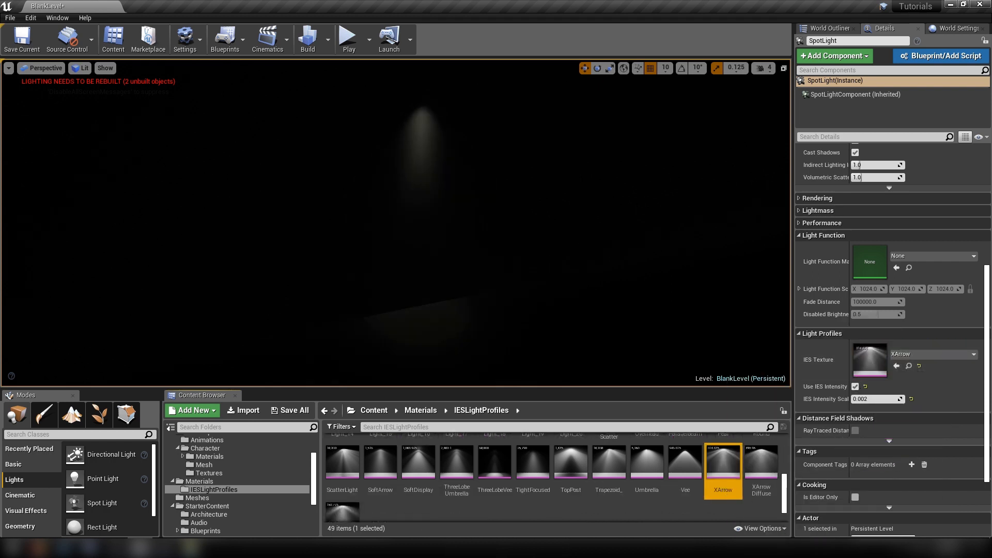
Reset the spot light's IES intensity scale to default and lower it in stages through 0.2 and 0.1 to 0.05.
{"action": "left_click", "coordinate": [912, 399]}
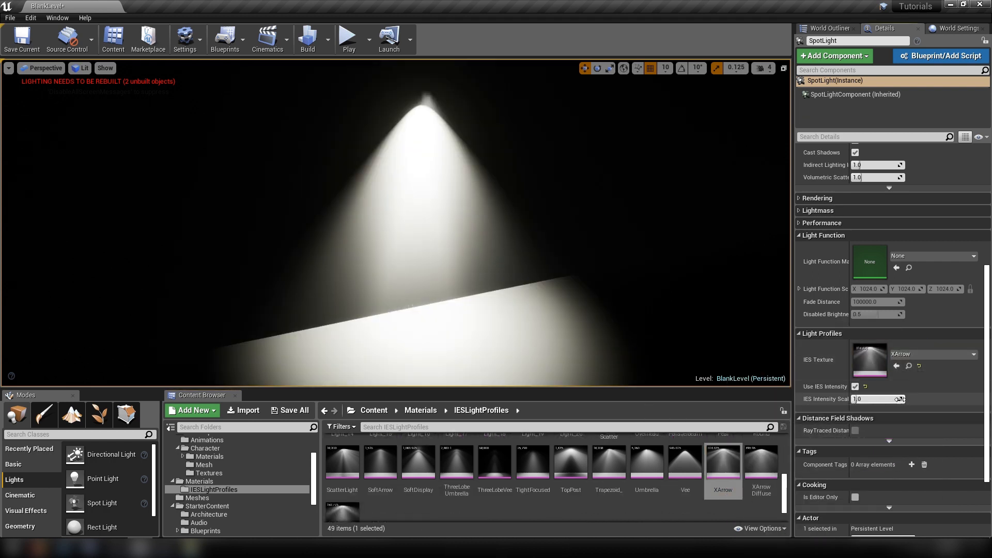
{"action": "left_click", "coordinate": [882, 399]}
{"action": "type", "text": "0."}
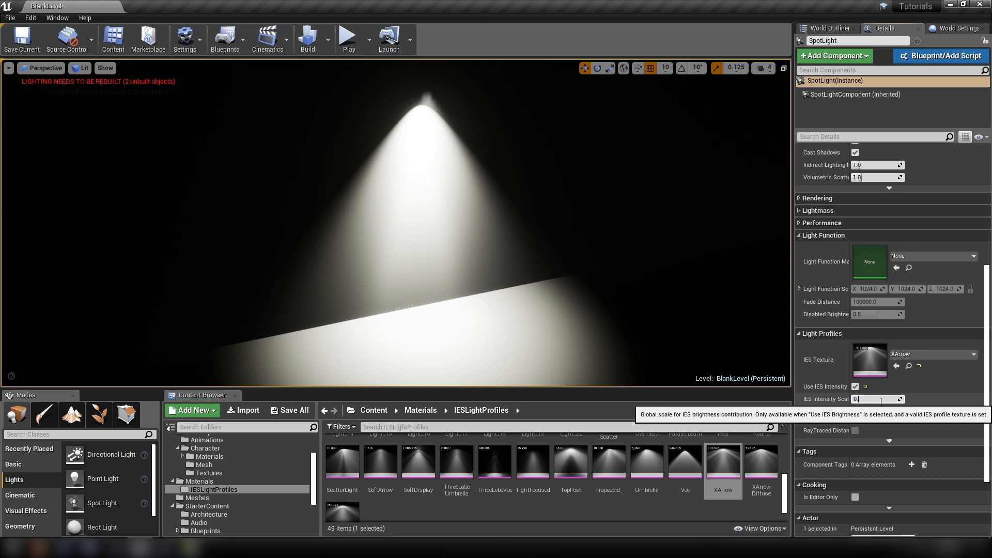
{"action": "type", "text": "2"}
{"action": "key", "text": "Return"}
{"action": "type", "text": "1"}
{"action": "key", "text": "Return"}
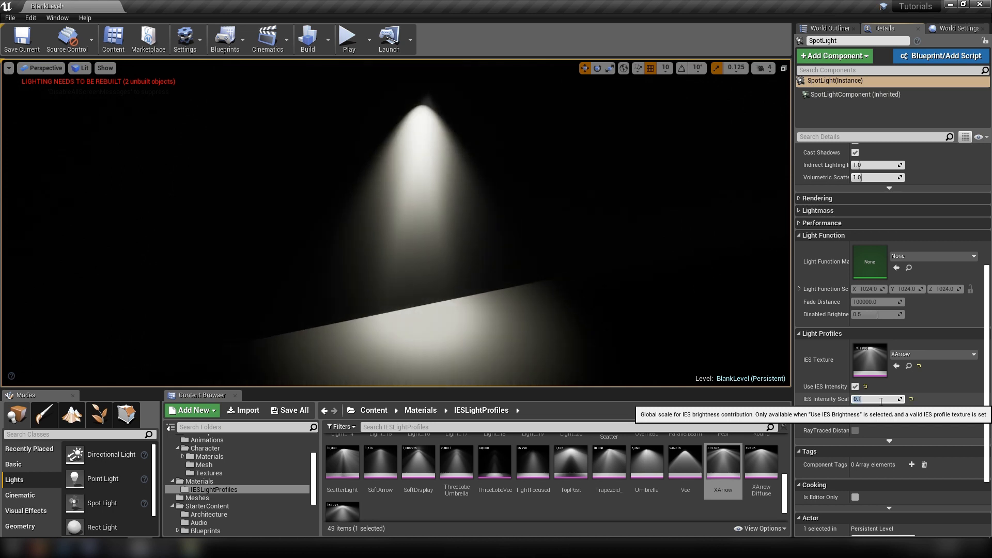
{"action": "type", "text": "0.0"}
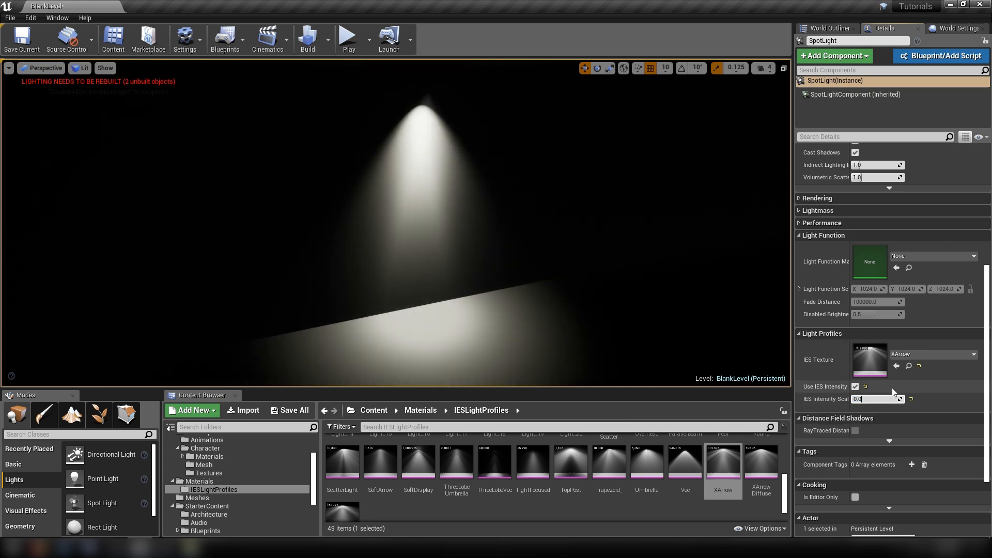
{"action": "type", "text": "5"}
{"action": "key", "text": "Return"}
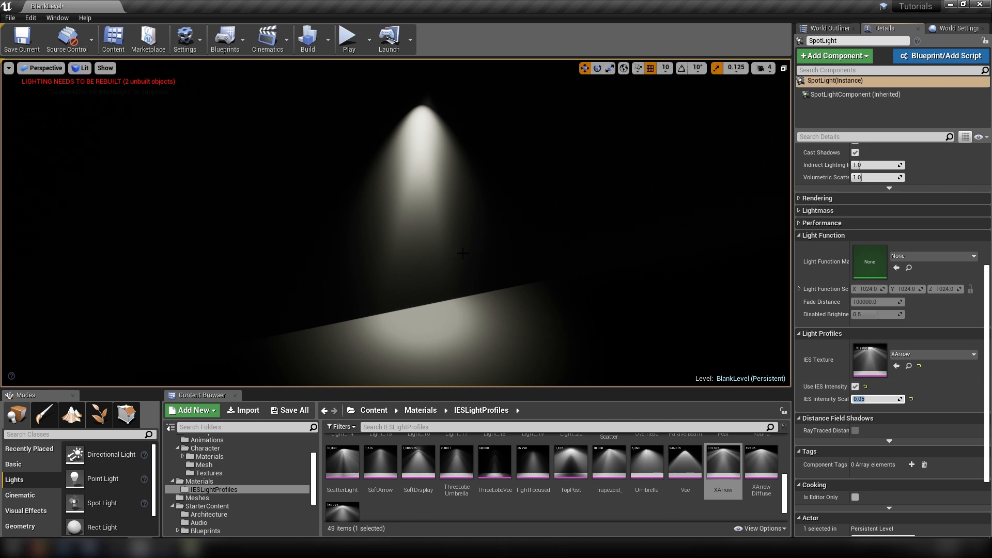
Show the editor overlays again and replace the spot light's IES texture with the ThreeLobeVee profile.
{"action": "key", "text": "g"}
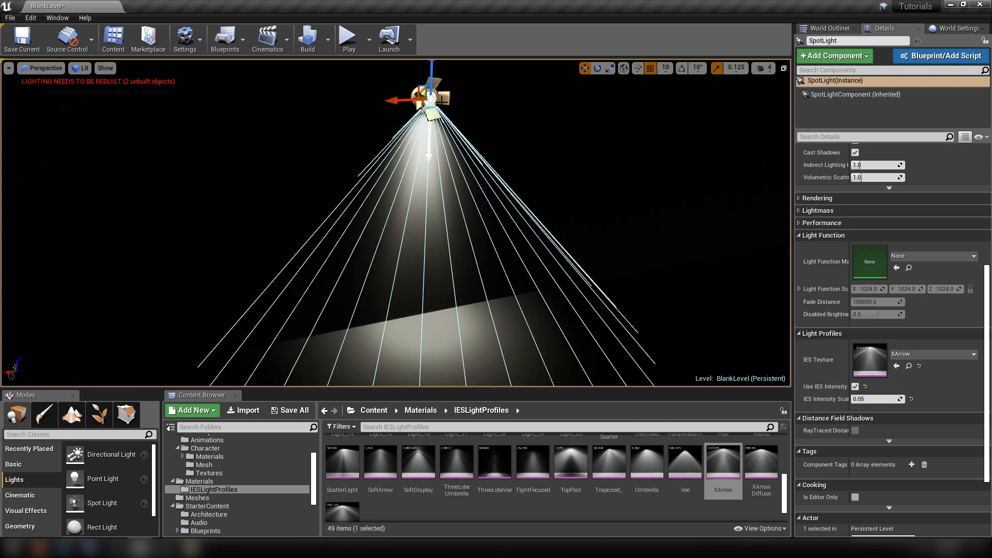
{"action": "right_click_drag", "start_coordinate": [396, 222], "coordinate": [403, 258]}
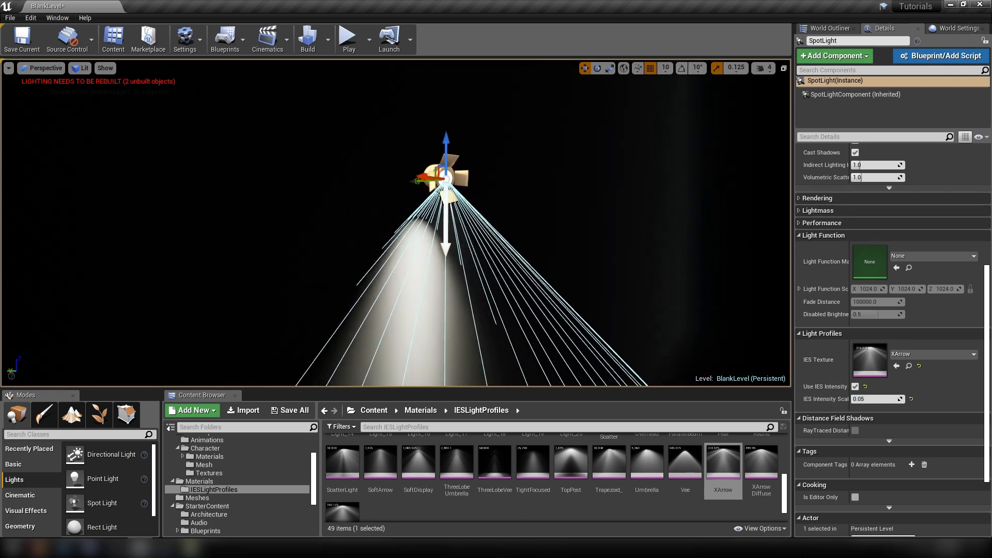
{"action": "mouse_move", "coordinate": [412, 183]}
{"action": "right_mouse_down"}
{"action": "mouse_move", "coordinate": [398, 197]}
{"action": "mouse_move", "coordinate": [362, 170]}
{"action": "mouse_move", "coordinate": [416, 185]}
{"action": "right_mouse_up"}
{"action": "left_click_drag", "start_coordinate": [495, 461], "coordinate": [878, 356]}
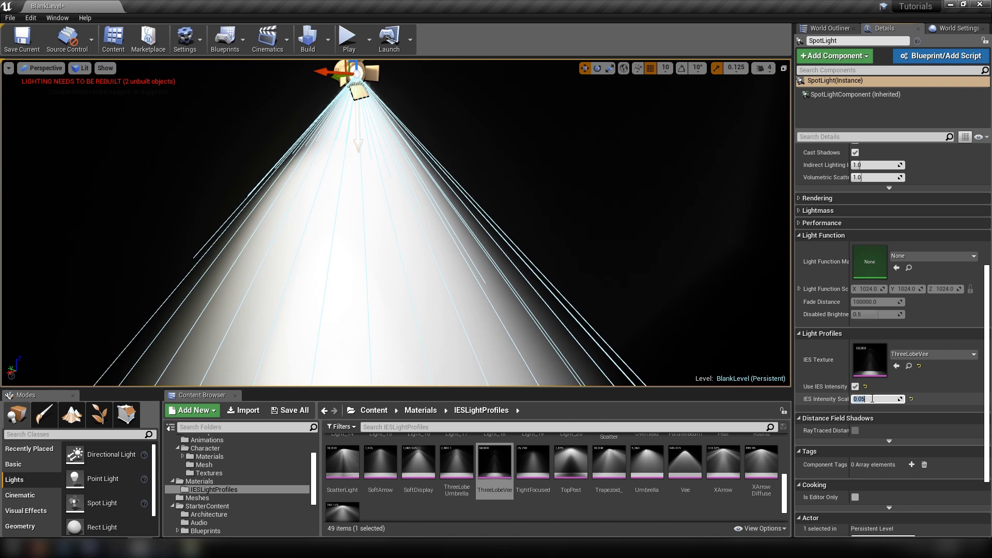
Lower the spot light's IES intensity scale in stages from 0.01 to 0.001 and inspect the beam and its floor pool from another side.
{"action": "left_click", "coordinate": [872, 399]}
{"action": "type", "text": "0.01"}
{"action": "key", "text": "Return"}
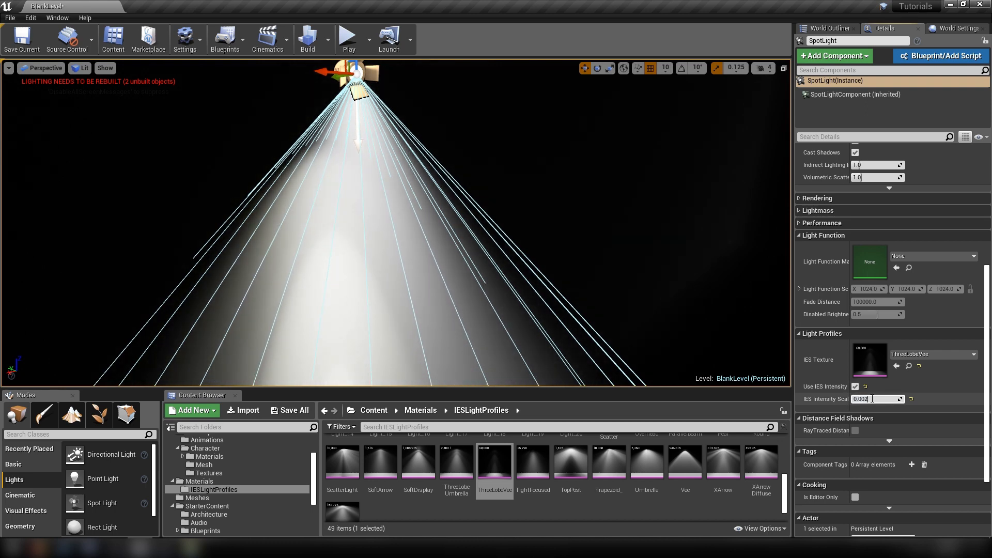
{"action": "type", "text": "0.001"}
{"action": "key", "text": "Return"}
{"action": "left_click_drag", "start_coordinate": [571, 386], "coordinate": [569, 289]}
{"action": "right_click_drag", "start_coordinate": [569, 289], "coordinate": [452, 93]}
{"action": "left_click_drag", "start_coordinate": [453, 93], "coordinate": [448, 93]}
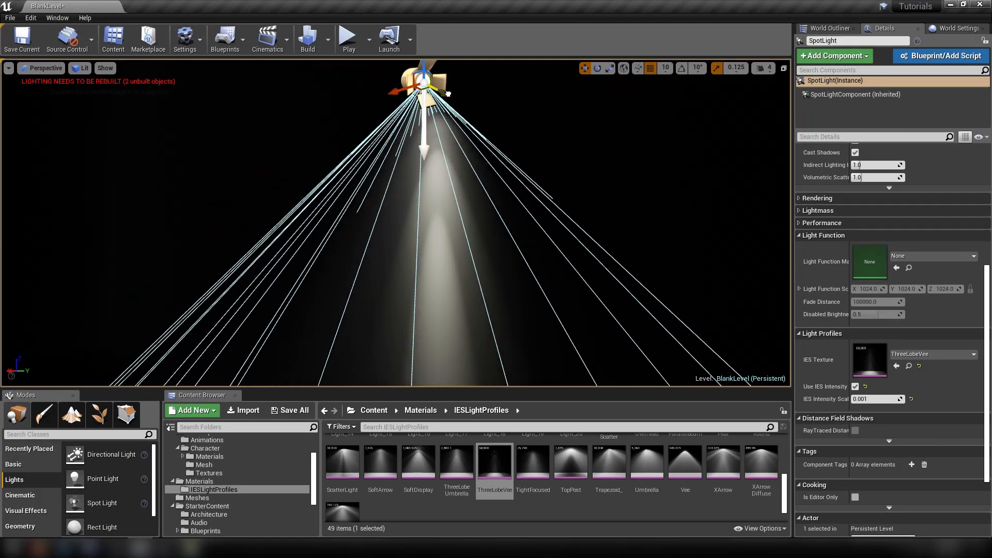
{"action": "right_click_drag", "start_coordinate": [473, 162], "coordinate": [466, 210]}
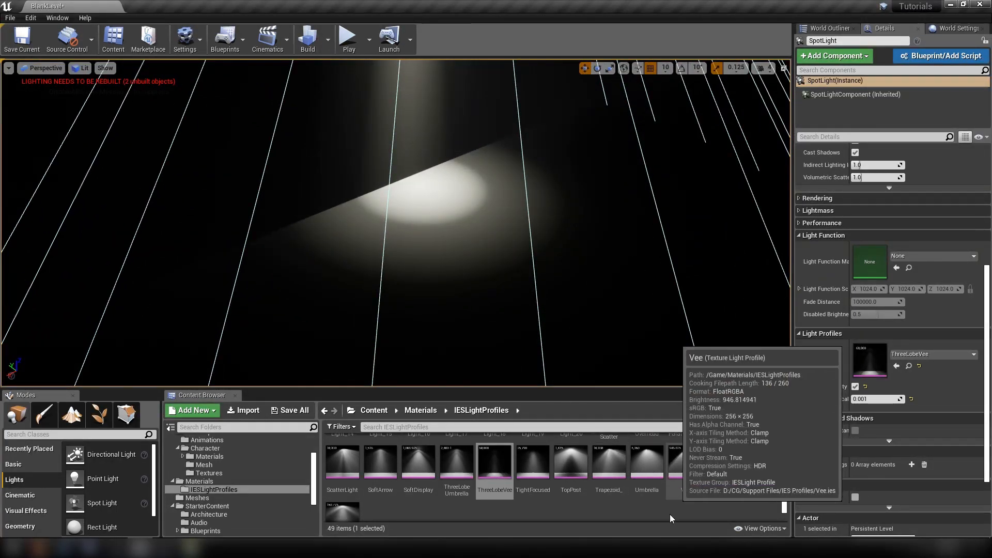
Assign the Light_20 profile as the spot light's IES texture and view the beam without editor overlays.
{"action": "scroll", "coordinate": [607, 507], "scroll_direction": "up", "scroll_amount": 3}
{"action": "left_click", "coordinate": [572, 504]}
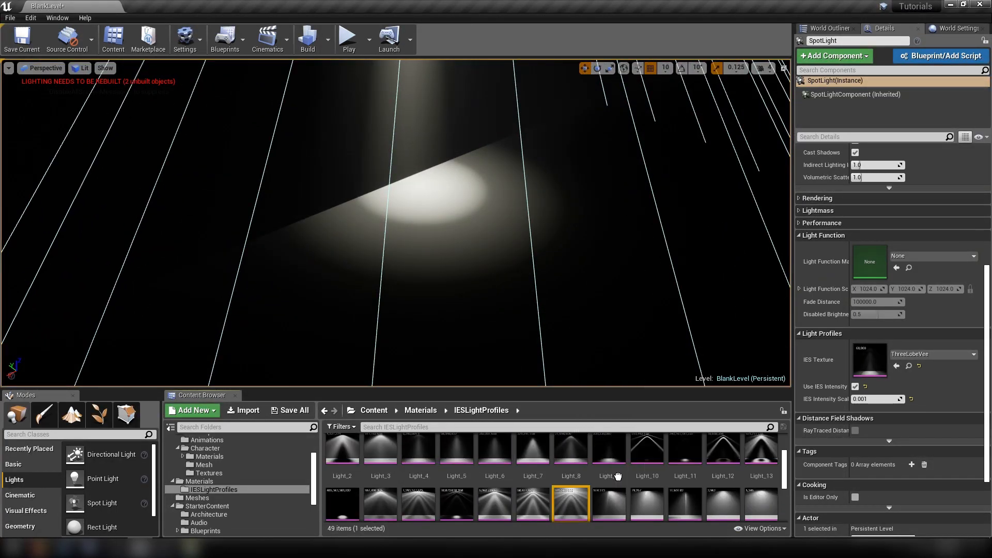
{"action": "left_click", "coordinate": [897, 366]}
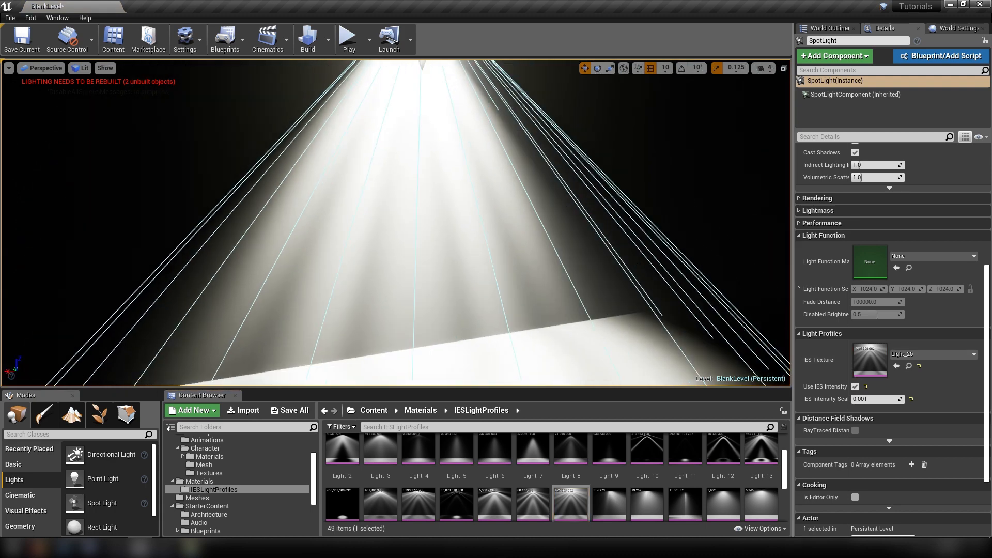
{"action": "right_click_drag", "start_coordinate": [538, 215], "coordinate": [483, 261]}
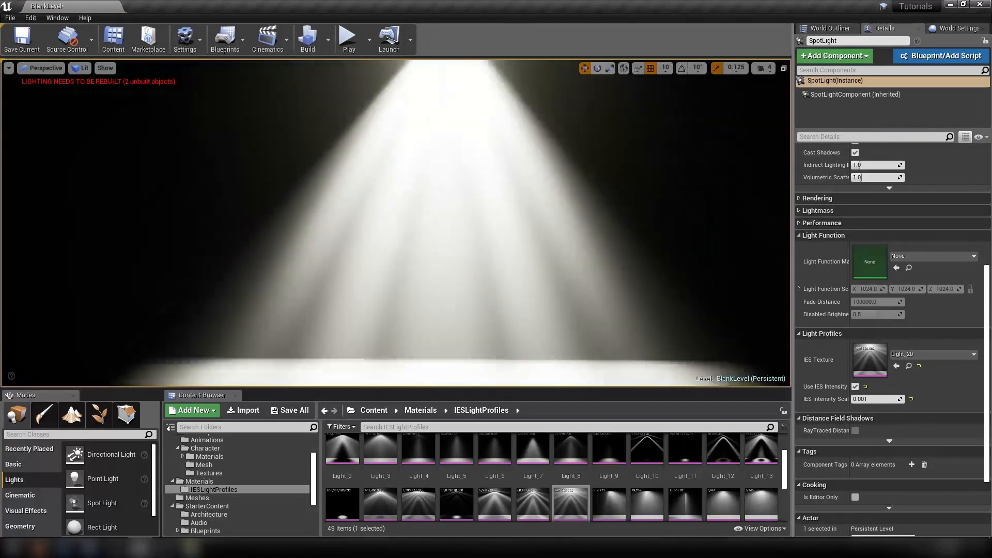
{"action": "right_click_drag", "start_coordinate": [484, 261], "coordinate": [488, 274]}
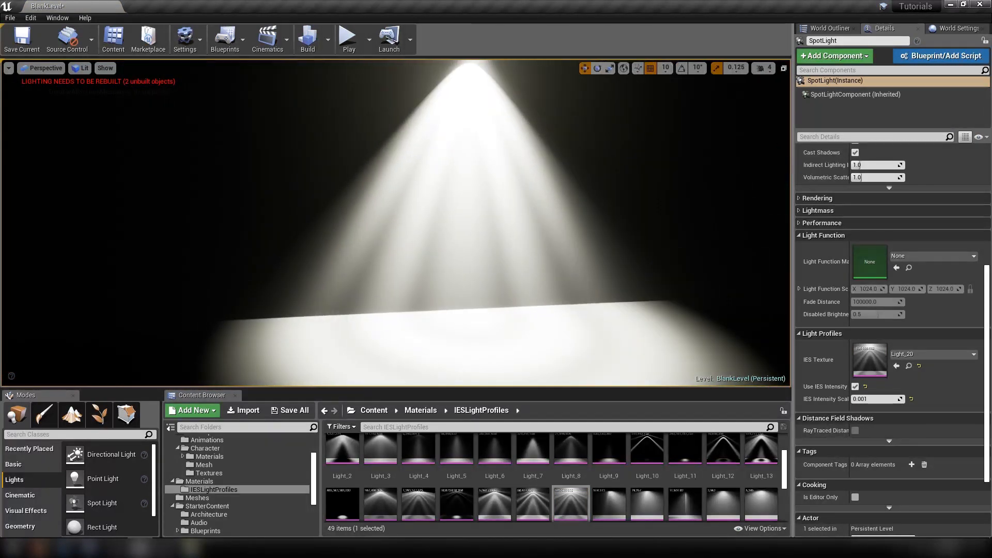
Reduce the spot light's IES intensity scale to 0.0001.
{"action": "scroll", "coordinate": [569, 499], "scroll_direction": "down", "scroll_amount": 2}
{"action": "scroll", "coordinate": [761, 449], "scroll_direction": "up", "scroll_amount": 1}
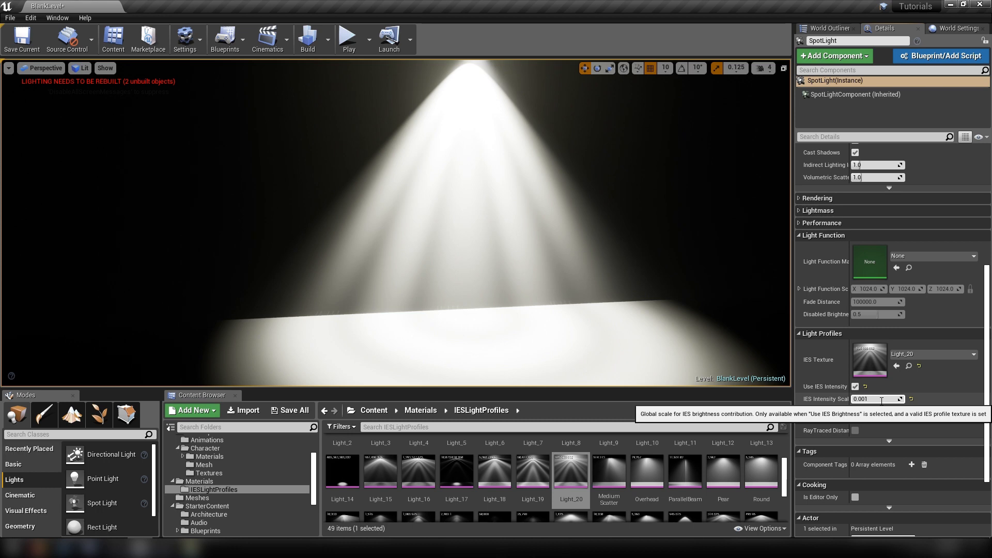
{"action": "type", "text": "1"}
{"action": "key", "text": "Return"}
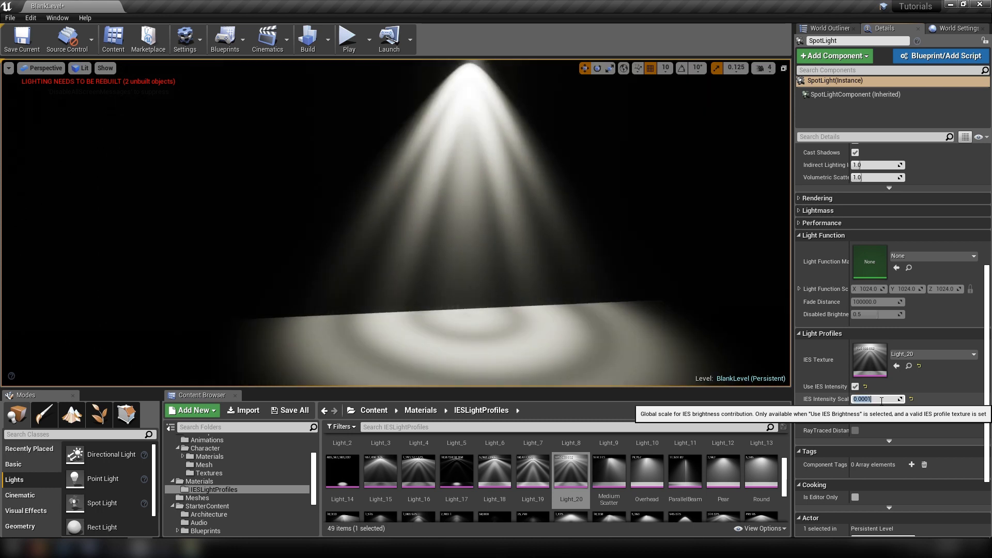
Rotate the spot light to different angles to see how its striped beam falls on the wall and floor.
{"action": "right_click_drag", "start_coordinate": [468, 181], "coordinate": [495, 191]}
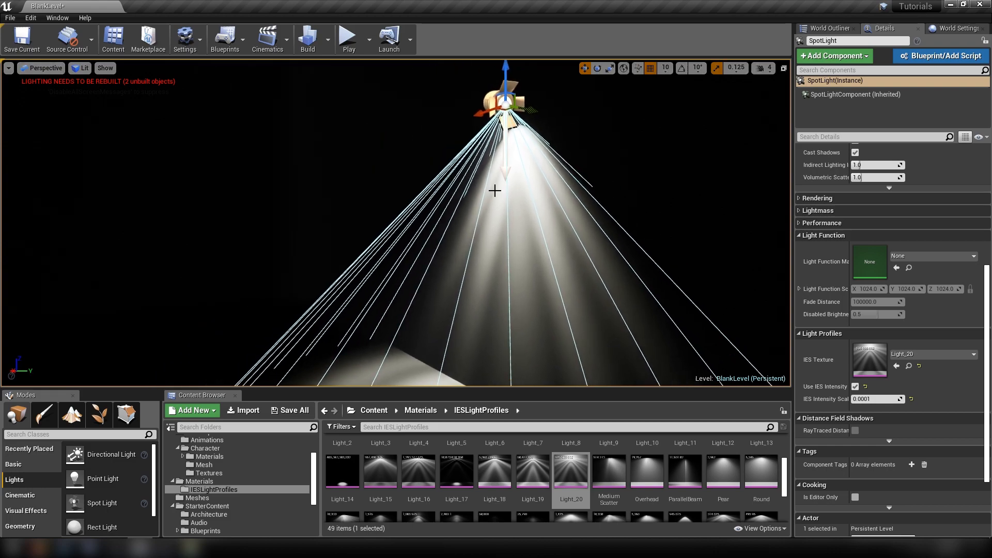
{"action": "key", "text": "e"}
{"action": "left_click_drag", "start_coordinate": [480, 145], "coordinate": [548, 111]}
{"action": "mouse_move", "coordinate": [413, 234]}
{"action": "right_mouse_down"}
{"action": "mouse_move", "coordinate": [455, 234]}
{"action": "mouse_move", "coordinate": [413, 234]}
{"action": "right_mouse_up"}
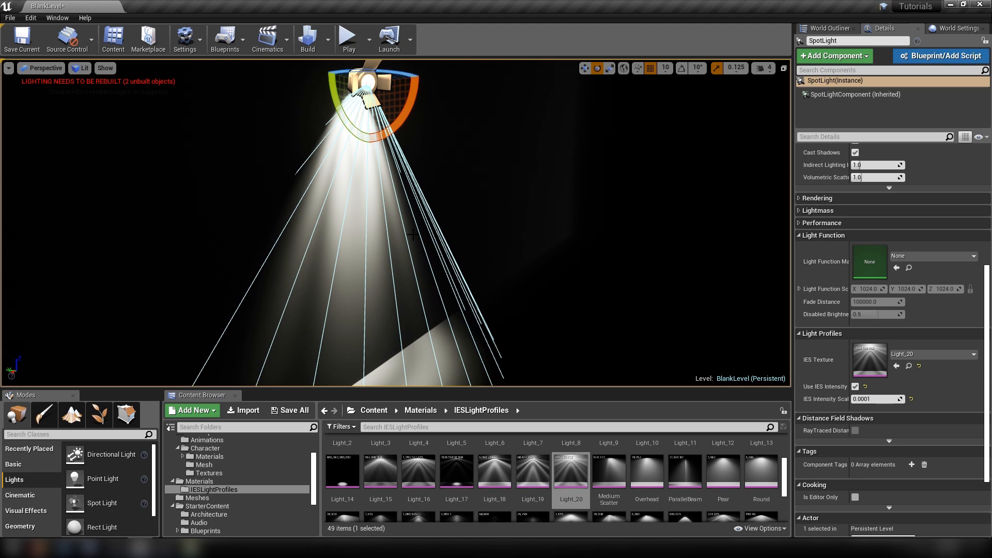
{"action": "left_click_drag", "start_coordinate": [391, 130], "coordinate": [346, 144]}
{"action": "right_click_drag", "start_coordinate": [588, 300], "coordinate": [610, 321]}
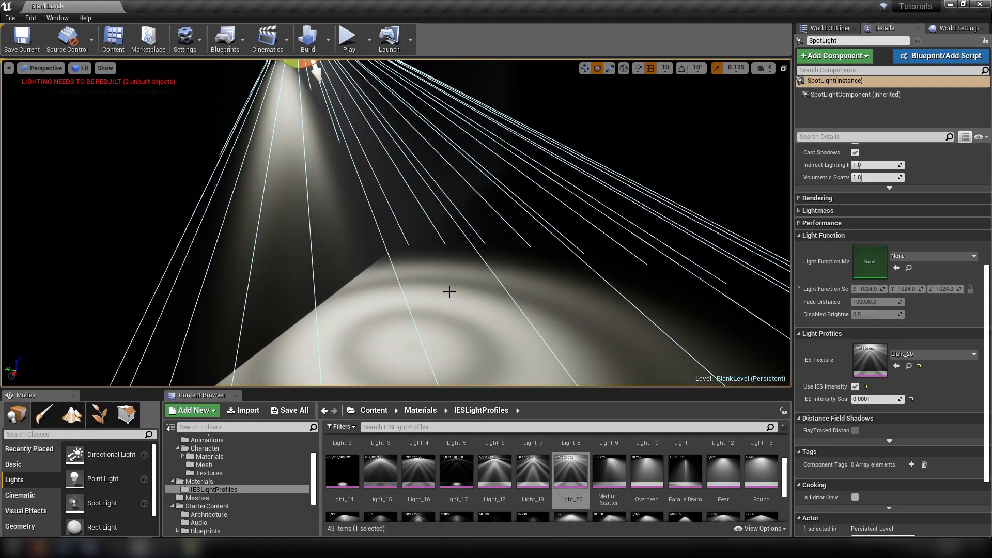
{"action": "mouse_move", "coordinate": [449, 293]}
{"action": "right_mouse_down"}
{"action": "mouse_move", "coordinate": [434, 274]}
{"action": "mouse_move", "coordinate": [522, 289]}
{"action": "mouse_move", "coordinate": [450, 292]}
{"action": "right_mouse_up"}
Reset the spot light's rotation to default and move the light back along Y to 0.
{"action": "scroll", "coordinate": [832, 226], "scroll_direction": "up", "scroll_amount": 3}
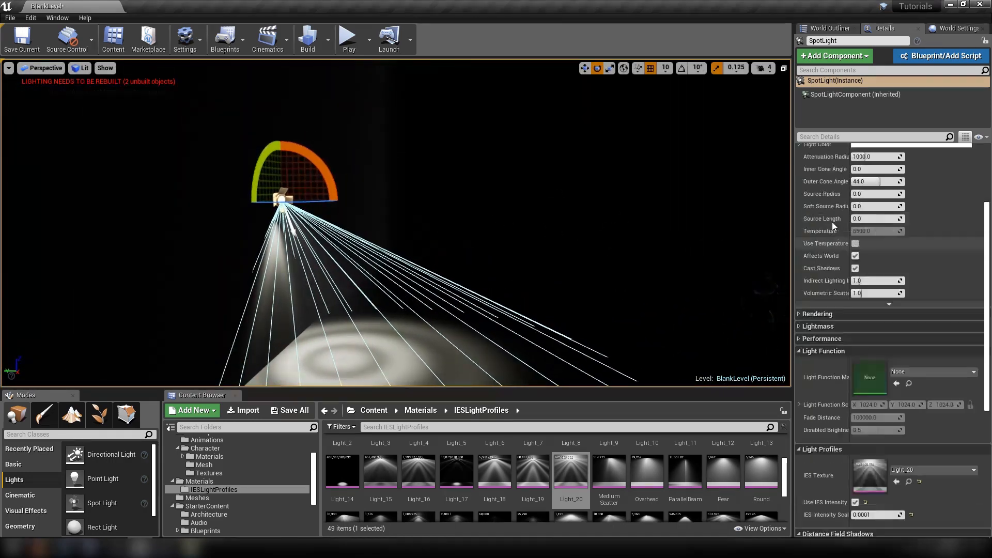
{"action": "scroll", "coordinate": [832, 226], "scroll_direction": "up", "scroll_amount": 4}
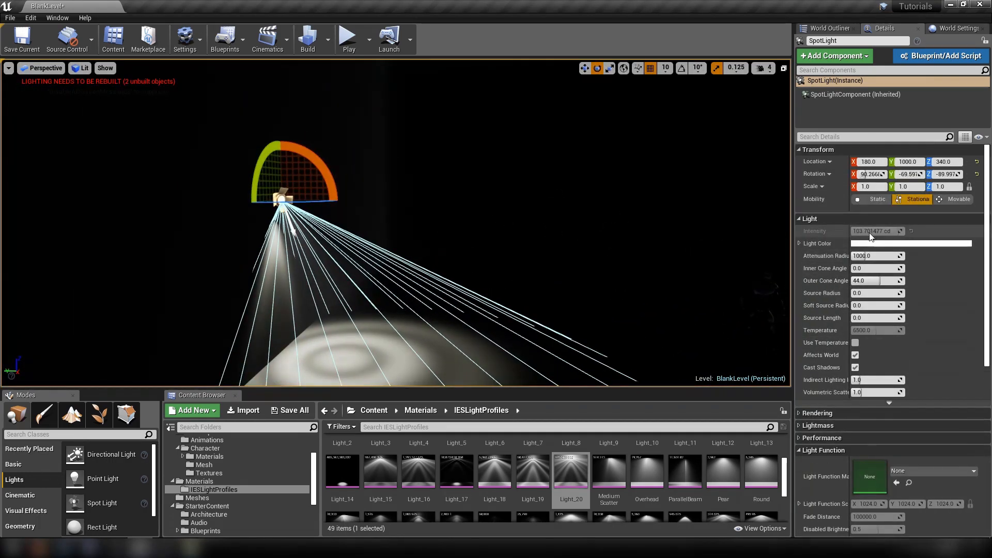
{"action": "left_click", "coordinate": [976, 174]}
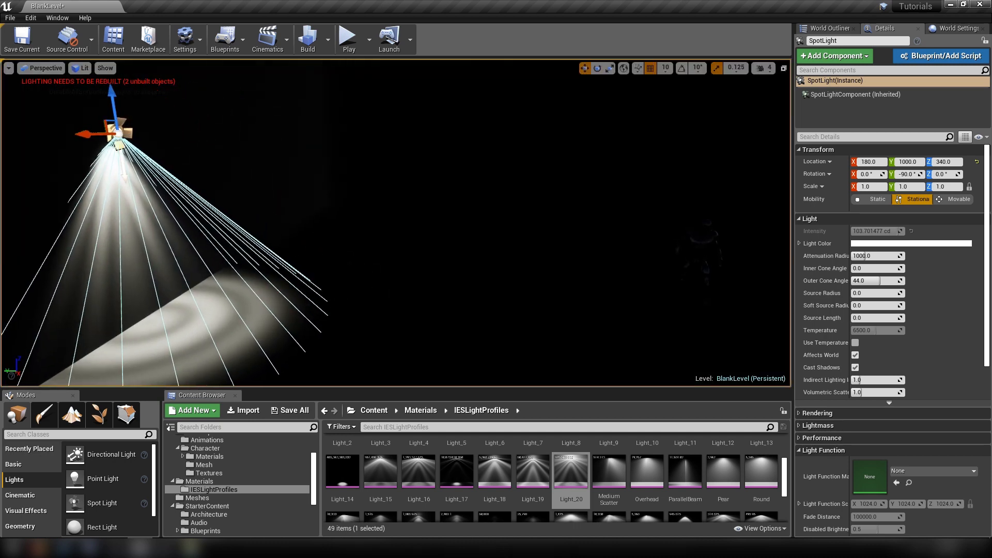
{"action": "mouse_move", "coordinate": [98, 163]}
{"action": "right_mouse_down"}
{"action": "mouse_move", "coordinate": [121, 163]}
{"action": "mouse_move", "coordinate": [98, 163]}
{"action": "right_mouse_up"}
{"action": "left_click_drag", "start_coordinate": [46, 147], "coordinate": [596, 194]}
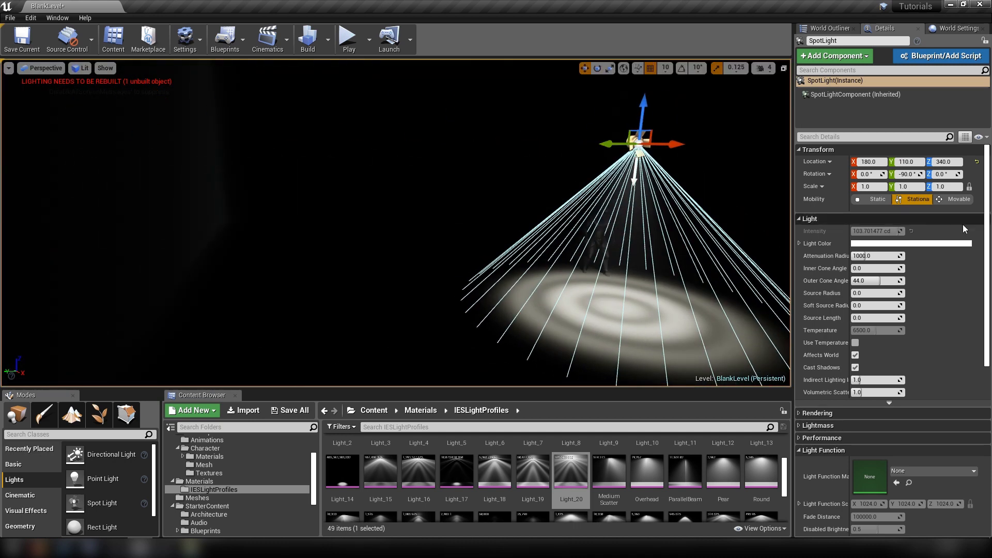
{"action": "left_click", "coordinate": [907, 162]}
{"action": "type", "text": "0"}
{"action": "key", "text": "Return"}
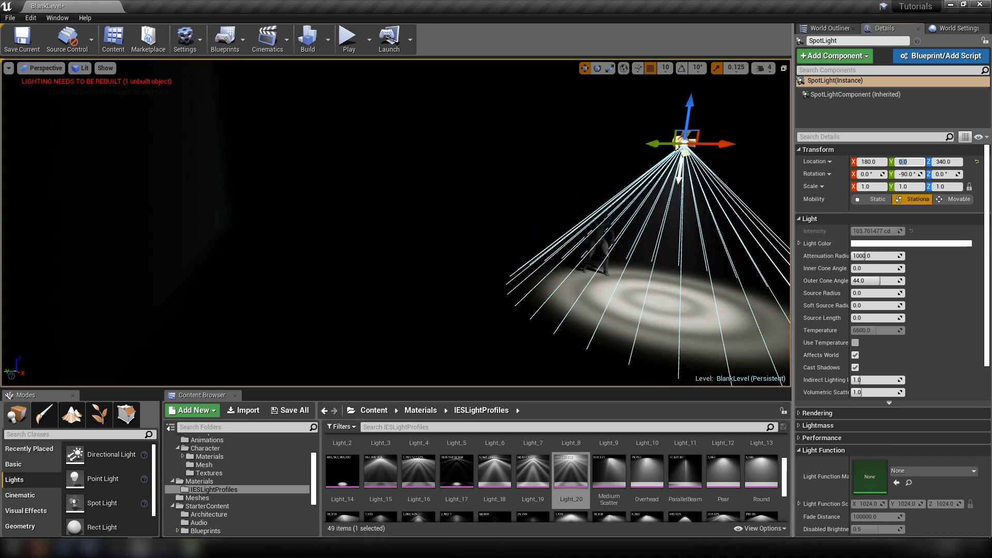
Tilt the spot light toward the mannequin to a Y rotation of about -75.66° and move it along X to 90.
{"action": "mouse_move", "coordinate": [558, 212]}
{"action": "right_mouse_down"}
{"action": "mouse_move", "coordinate": [605, 207]}
{"action": "mouse_move", "coordinate": [543, 222]}
{"action": "right_mouse_up"}
{"action": "key", "text": "w"}
{"action": "scroll", "coordinate": [543, 222], "scroll_direction": "down", "scroll_amount": 3}
{"action": "key", "text": "e"}
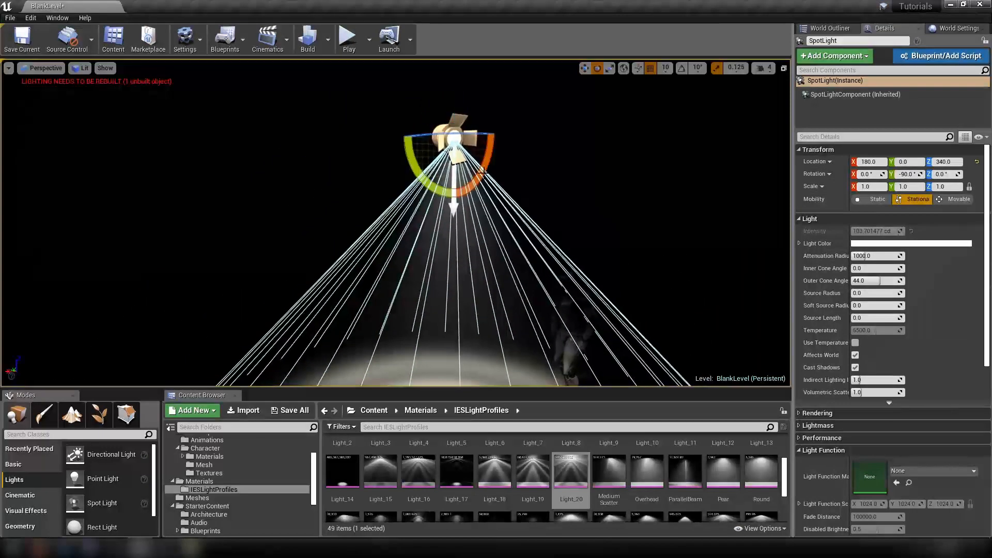
{"action": "left_click_drag", "start_coordinate": [405, 137], "coordinate": [494, 149]}
{"action": "key", "text": "w"}
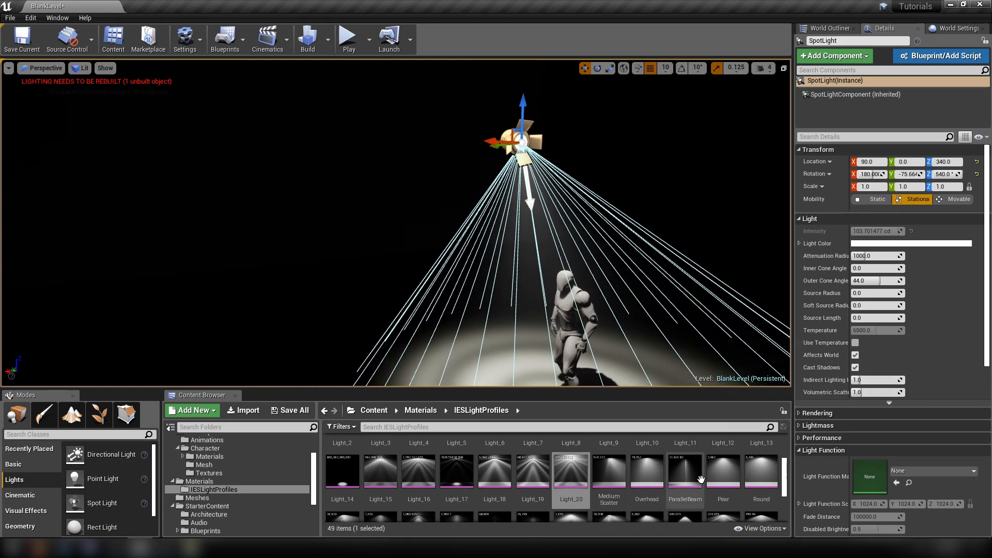
Replace the spot light's IES texture with the CylinderNarrow profile and set its IES intensity scale to 0.01.
{"action": "scroll", "coordinate": [614, 478], "scroll_direction": "up", "scroll_amount": 3}
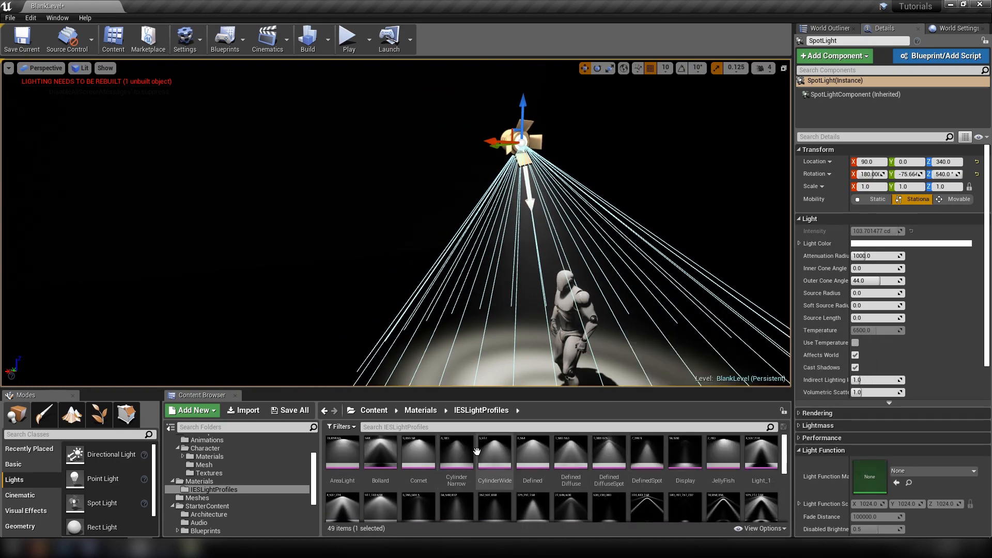
{"action": "left_click_drag", "start_coordinate": [476, 452], "coordinate": [870, 326]}
{"action": "left_click", "coordinate": [959, 455]}
{"action": "scroll", "coordinate": [882, 460], "scroll_direction": "down", "scroll_amount": 5}
{"action": "left_click", "coordinate": [870, 362]}
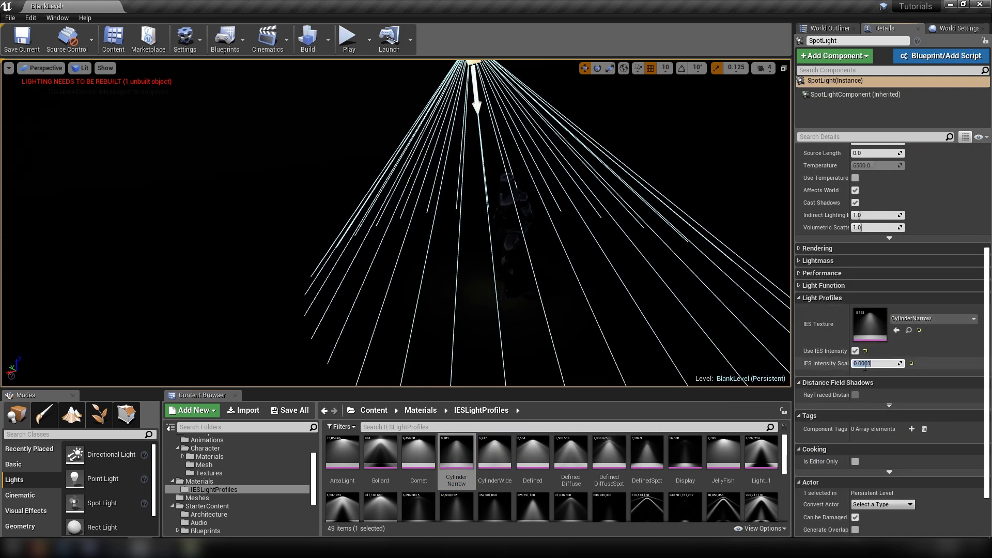
{"action": "left_click", "coordinate": [912, 363]}
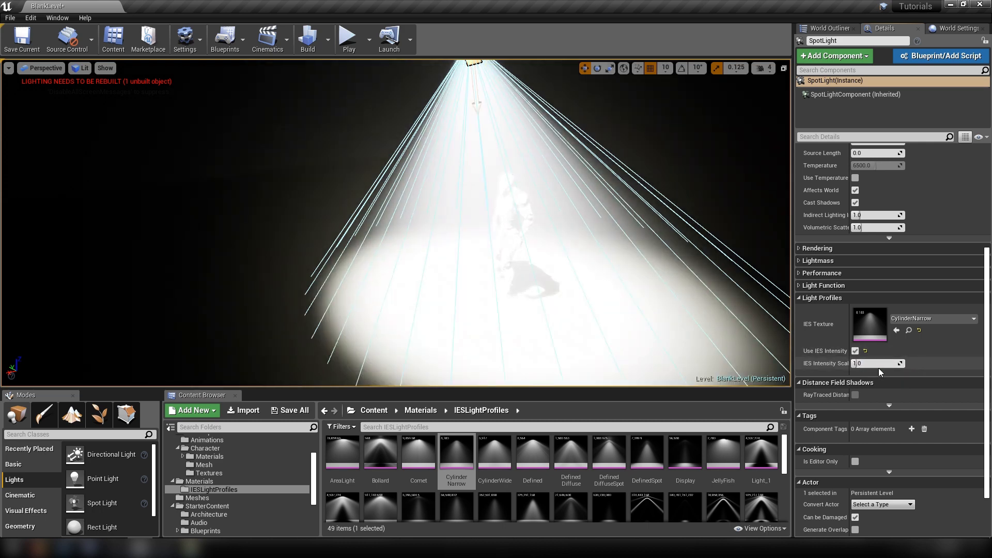
{"action": "type", "text": "0.01"}
{"action": "key", "text": "Return"}
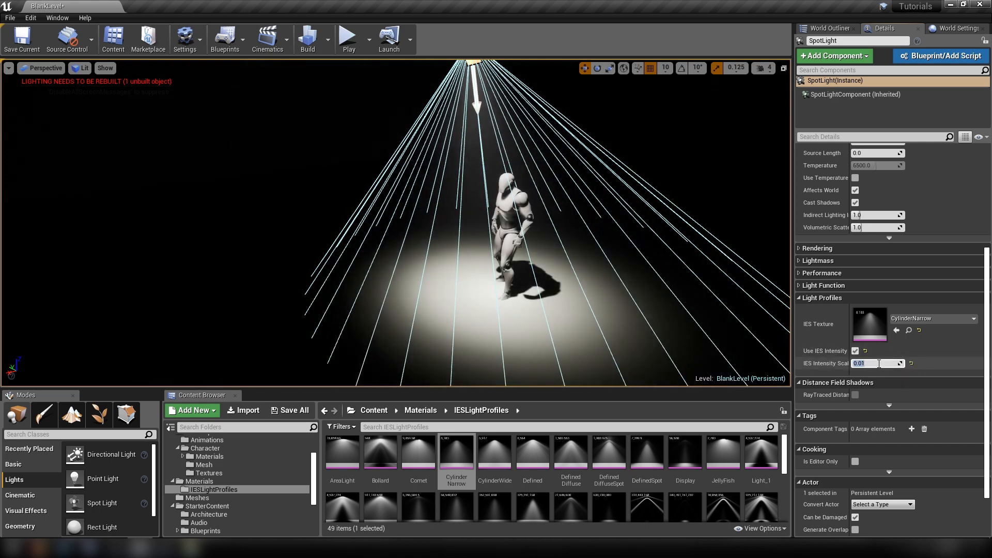
Set the Extinction Scale of the exponential height fog's volumetric fog to 25.
{"action": "right_click_drag", "start_coordinate": [609, 288], "coordinate": [646, 245]}
{"action": "key", "text": "w"}
{"action": "key", "text": "s"}
{"action": "key", "text": "s"}
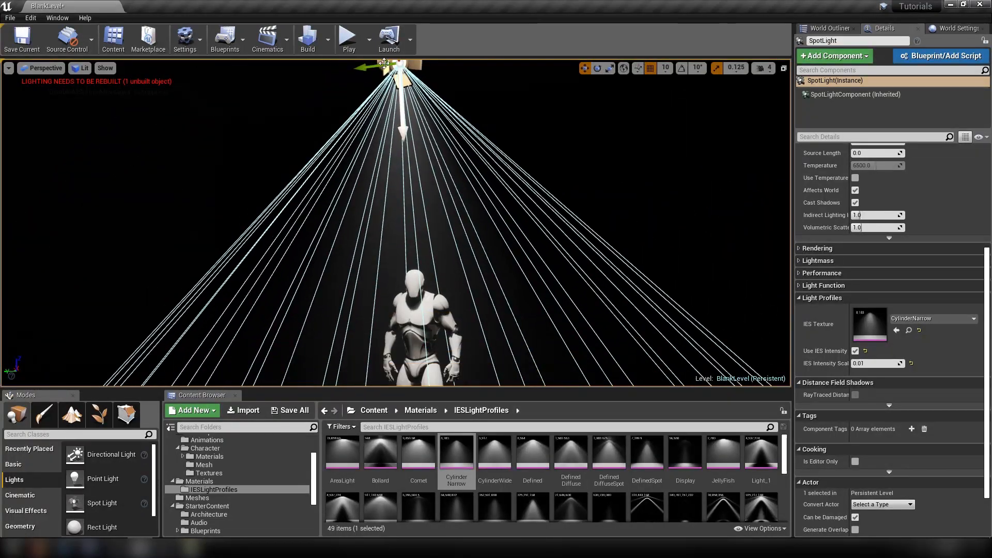
{"action": "scroll", "coordinate": [840, 315], "scroll_direction": "up", "scroll_amount": 6}
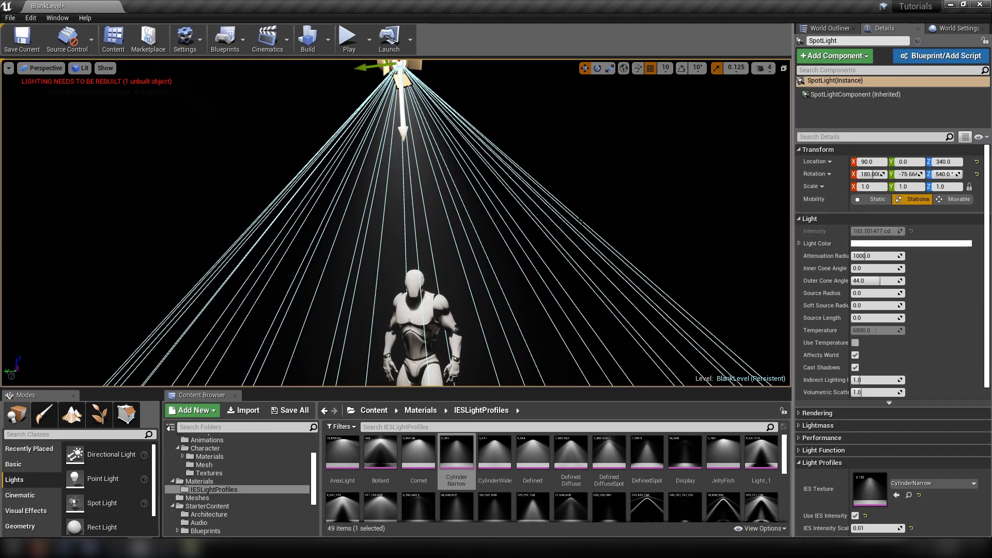
{"action": "left_click", "coordinate": [828, 28]}
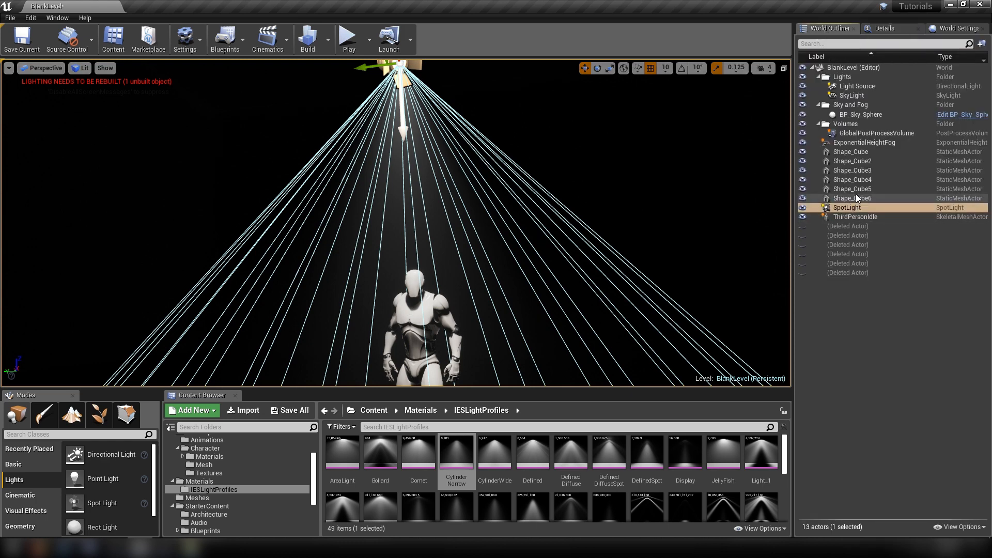
{"action": "left_click", "coordinate": [861, 143]}
{"action": "left_click", "coordinate": [885, 28]}
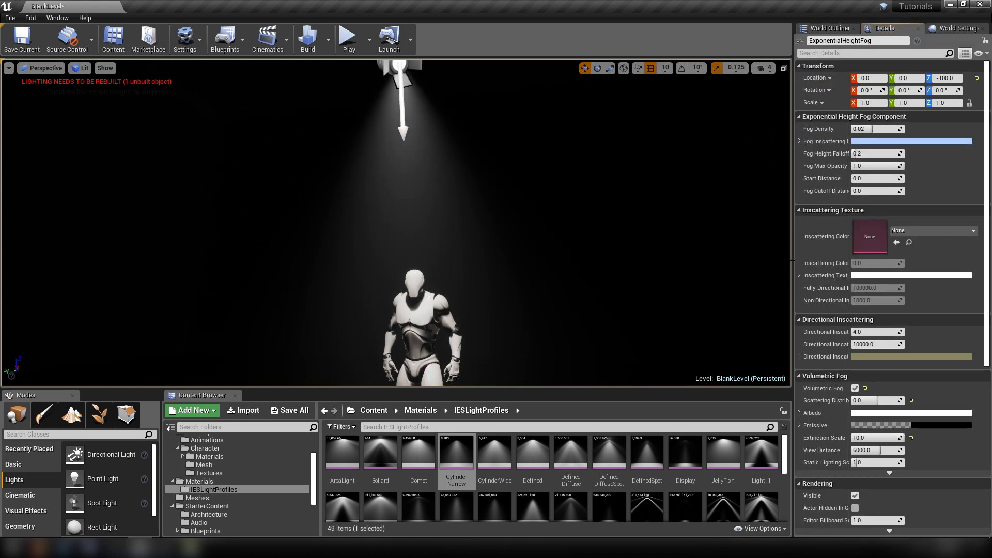
{"action": "left_click", "coordinate": [879, 438]}
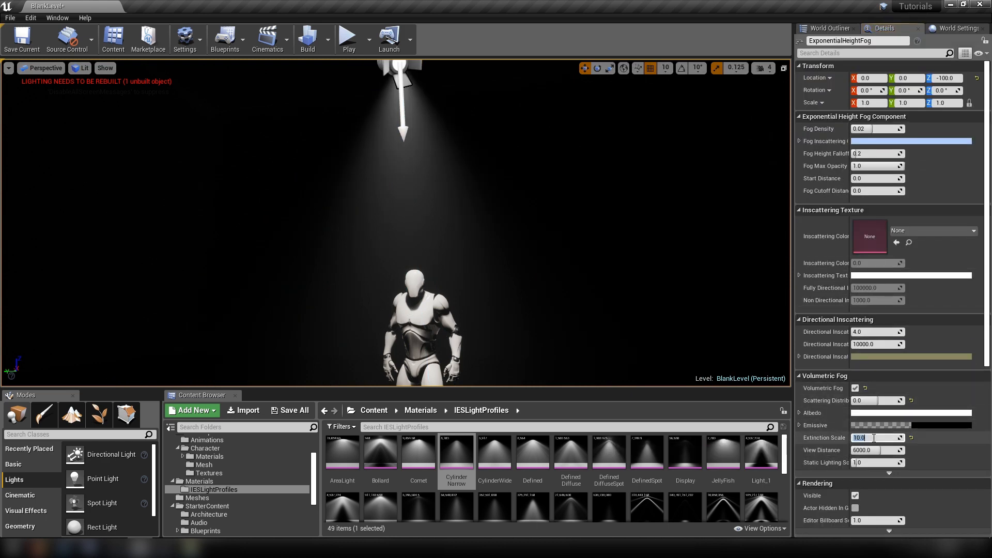
{"action": "type", "text": "25"}
{"action": "key", "text": "Return"}
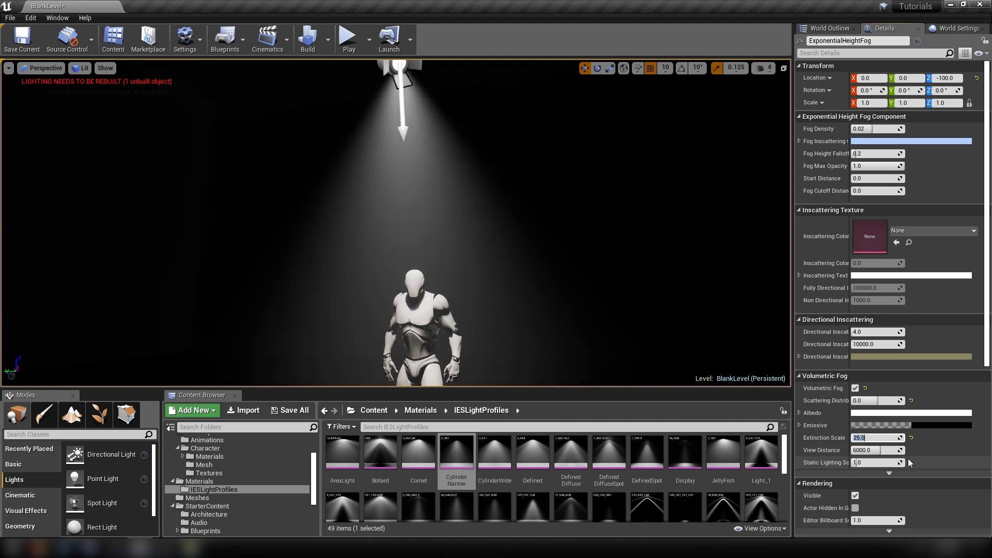
Raise the mannequin to a Z location of 20, snap it down to the floor and deselect it.
{"action": "mouse_move", "coordinate": [396, 223]}
{"action": "right_mouse_down"}
{"action": "mouse_move", "coordinate": [378, 231]}
{"action": "mouse_move", "coordinate": [390, 239]}
{"action": "right_mouse_up"}
{"action": "key", "text": "w"}
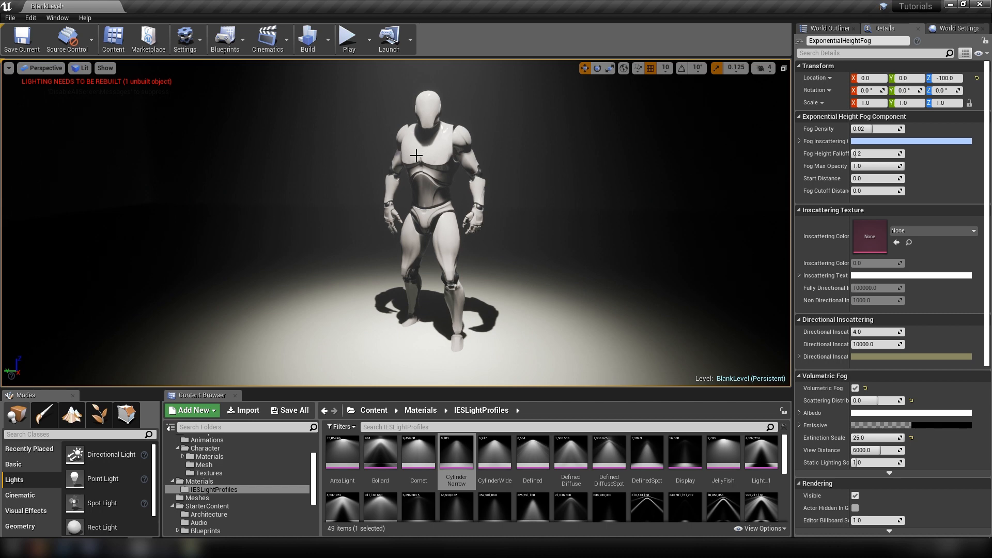
{"action": "left_click", "coordinate": [445, 312]}
{"action": "left_click_drag", "start_coordinate": [431, 300], "coordinate": [430, 290]}
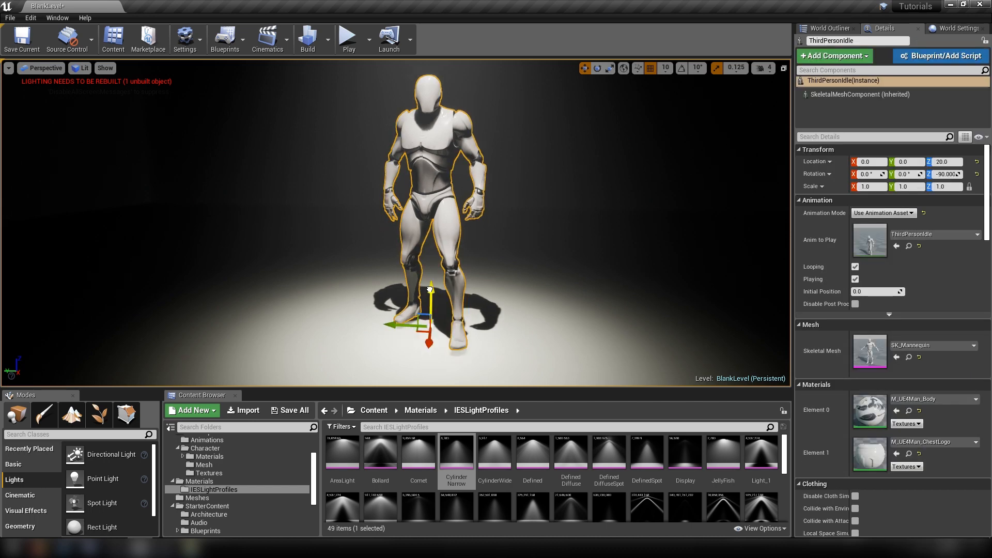
{"action": "right_click_drag", "start_coordinate": [430, 291], "coordinate": [430, 291]}
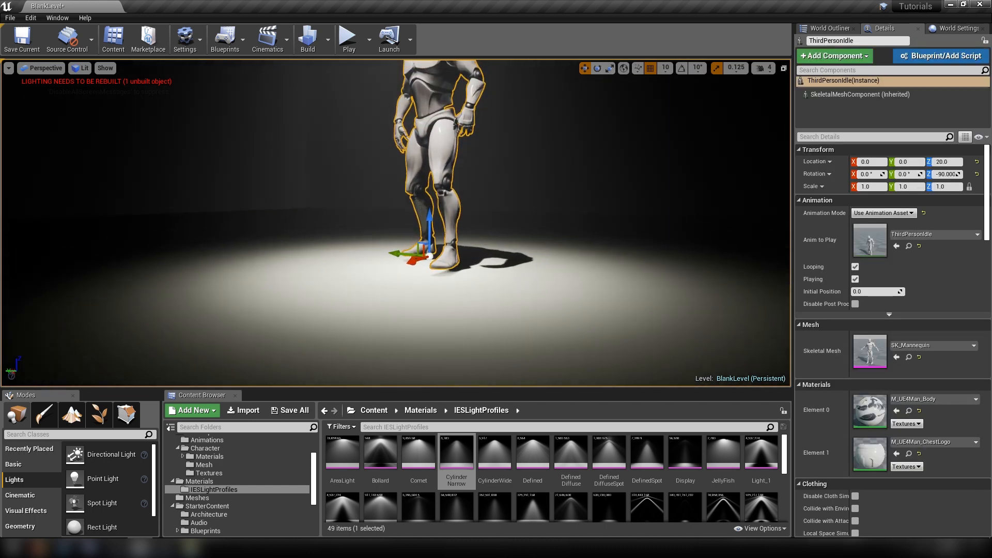
{"action": "key", "text": "End"}
{"action": "right_click_drag", "start_coordinate": [606, 147], "coordinate": [606, 148]}
{"action": "key", "text": "Escape"}
Open the spot light's Light Function settings and examine the pool of light it casts around the mannequin.
{"action": "right_click_drag", "start_coordinate": [417, 97], "coordinate": [416, 97]}
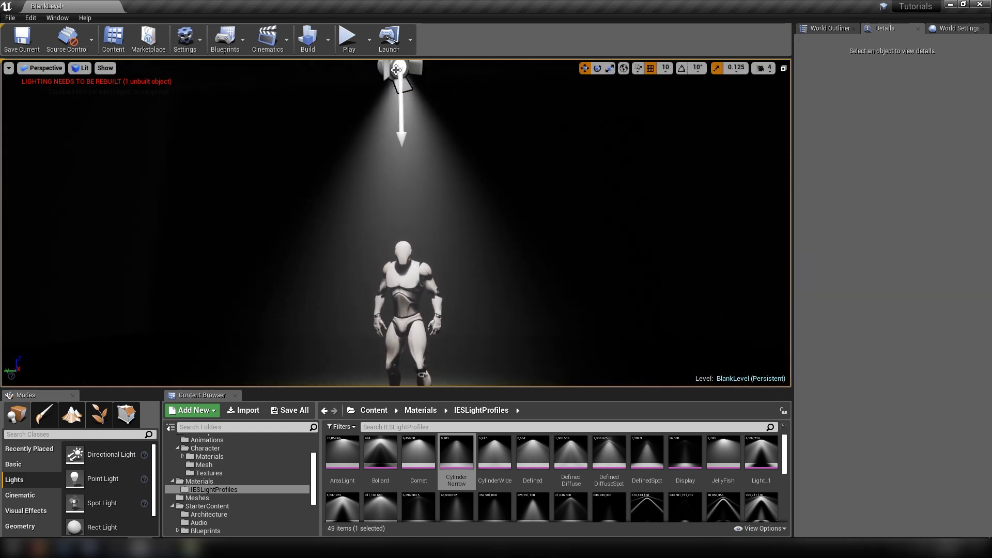
{"action": "left_click", "coordinate": [401, 89]}
{"action": "right_click_drag", "start_coordinate": [497, 247], "coordinate": [497, 247]}
{"action": "scroll", "coordinate": [915, 424], "scroll_direction": "down", "scroll_amount": 5}
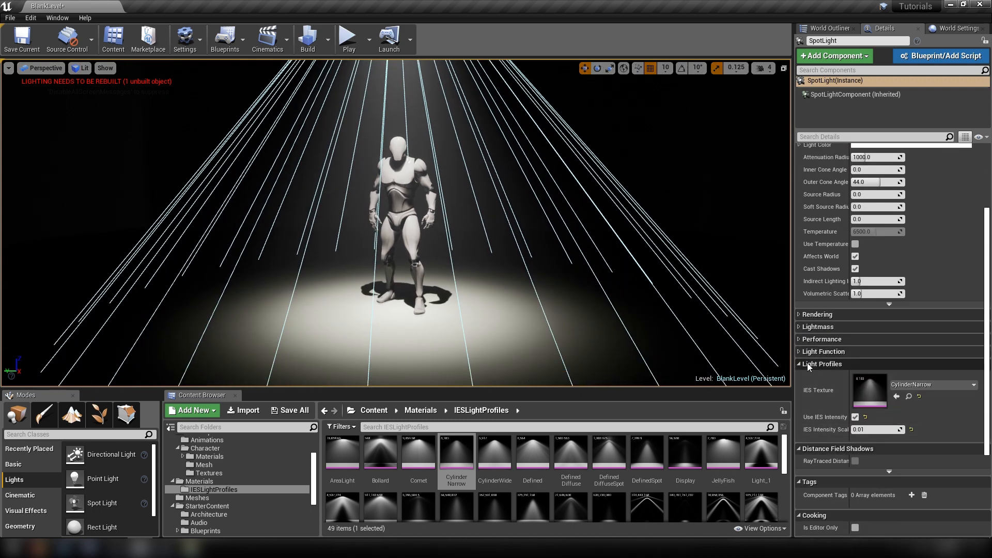
{"action": "left_click", "coordinate": [799, 351]}
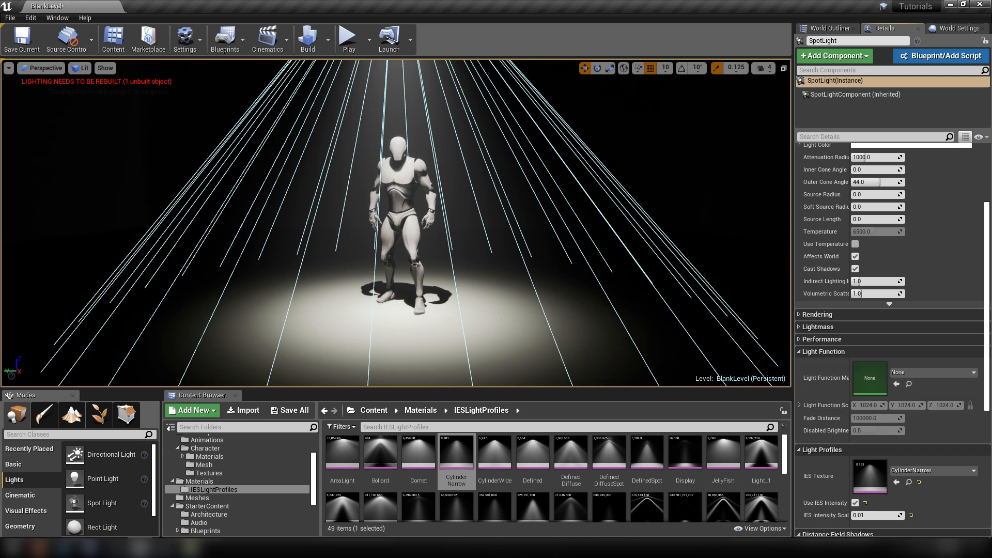
{"action": "right_click_drag", "start_coordinate": [545, 274], "coordinate": [200, 169]}
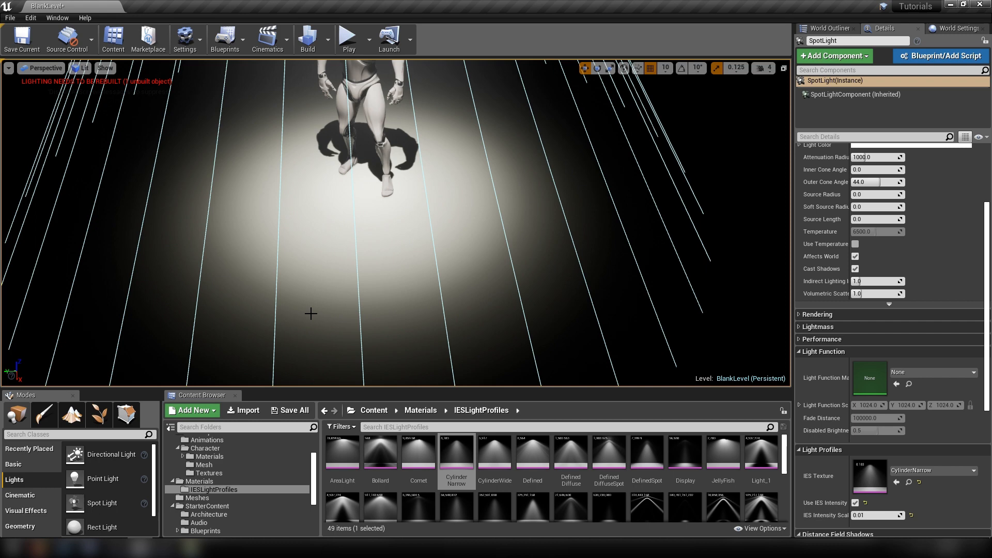
{"action": "right_click_drag", "start_coordinate": [309, 312], "coordinate": [297, 292]}
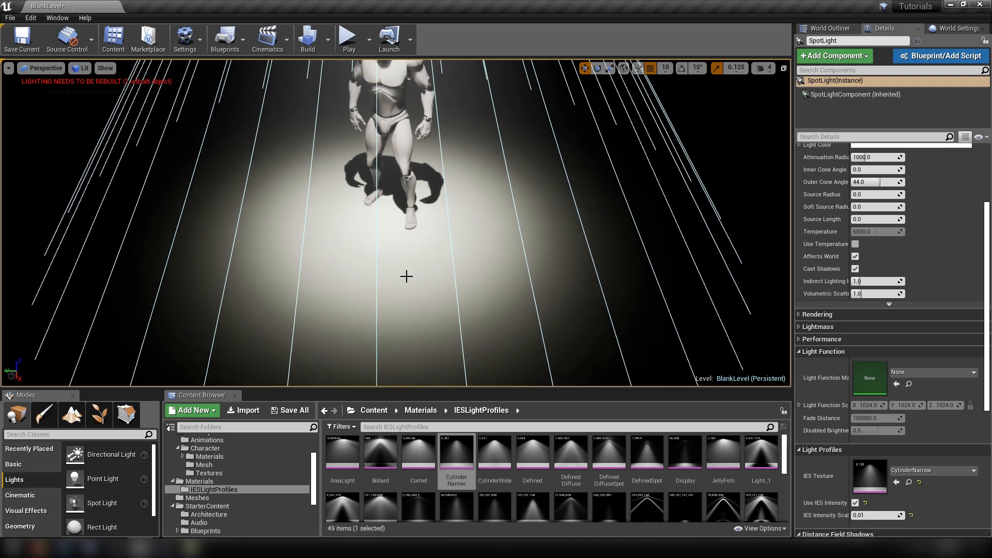
{"action": "right_click_drag", "start_coordinate": [377, 225], "coordinate": [492, 241]}
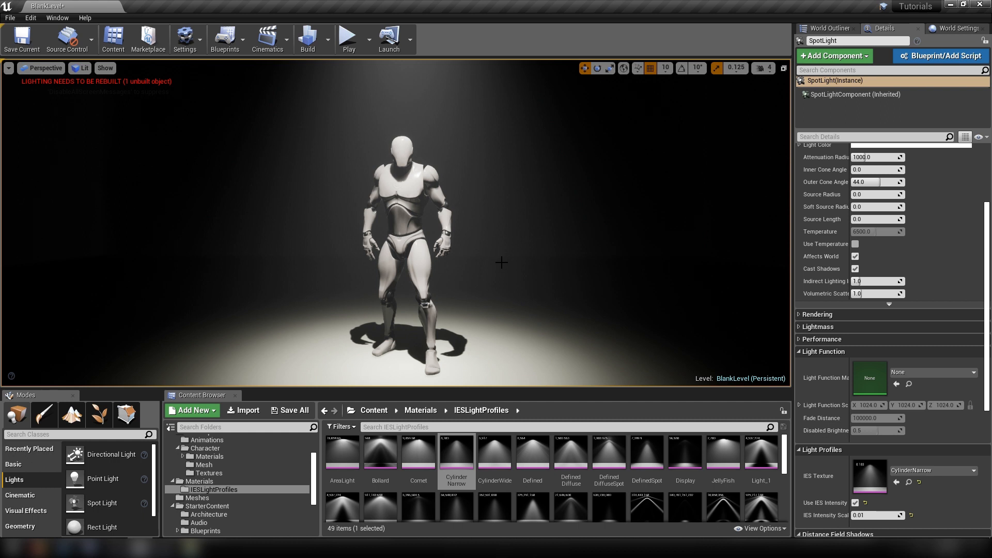
Delete the spot light to see the room without it, and undo the deletion.
{"action": "right_click_drag", "start_coordinate": [501, 262], "coordinate": [410, 197]}
{"action": "key", "text": "Delete"}
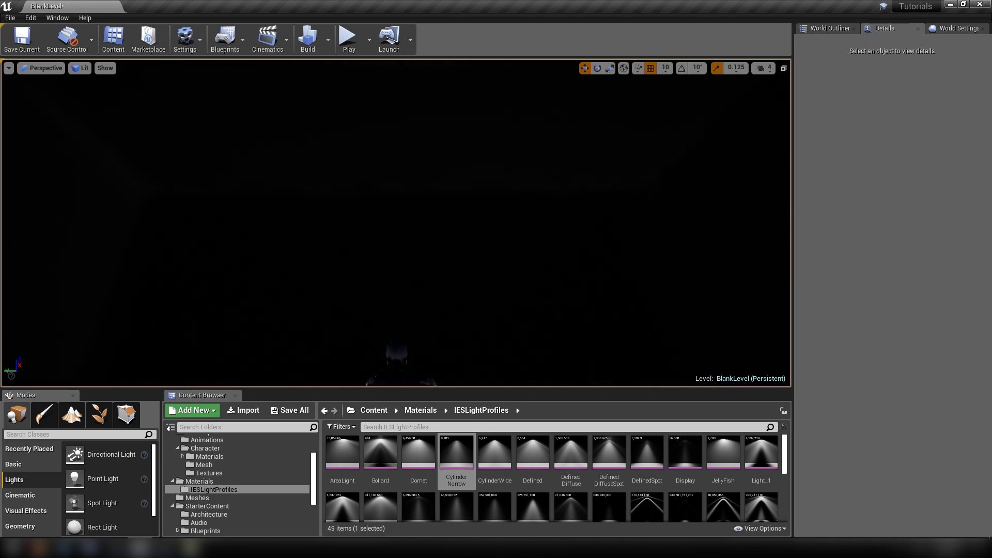
{"action": "key", "text": "ctrl+z"}
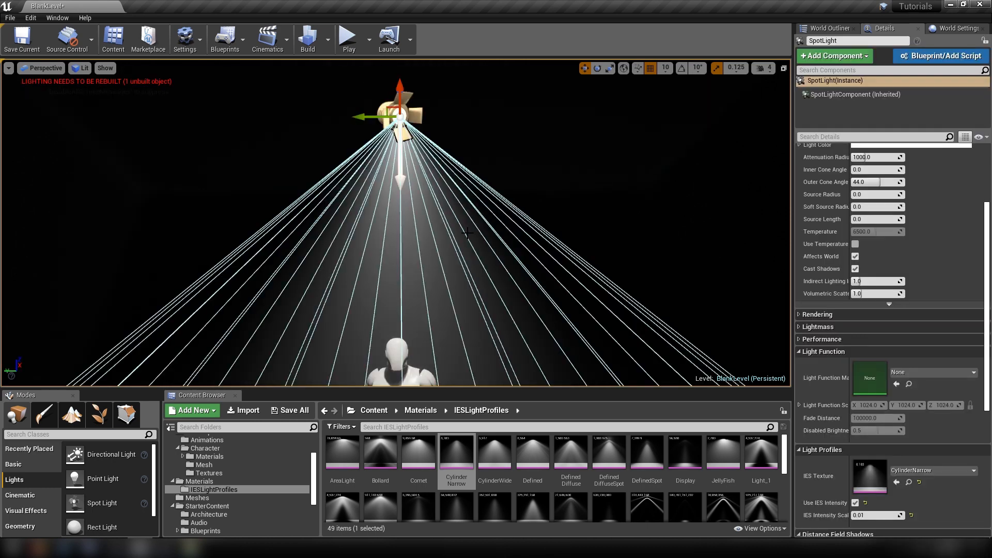
Enable Use Temperature on the spot light and adjust its temperature to a cool value of about 8665, then deselect the light.
{"action": "scroll", "coordinate": [396, 222], "scroll_direction": "up", "scroll_amount": 5}
{"action": "scroll", "coordinate": [856, 302], "scroll_direction": "up", "scroll_amount": 3}
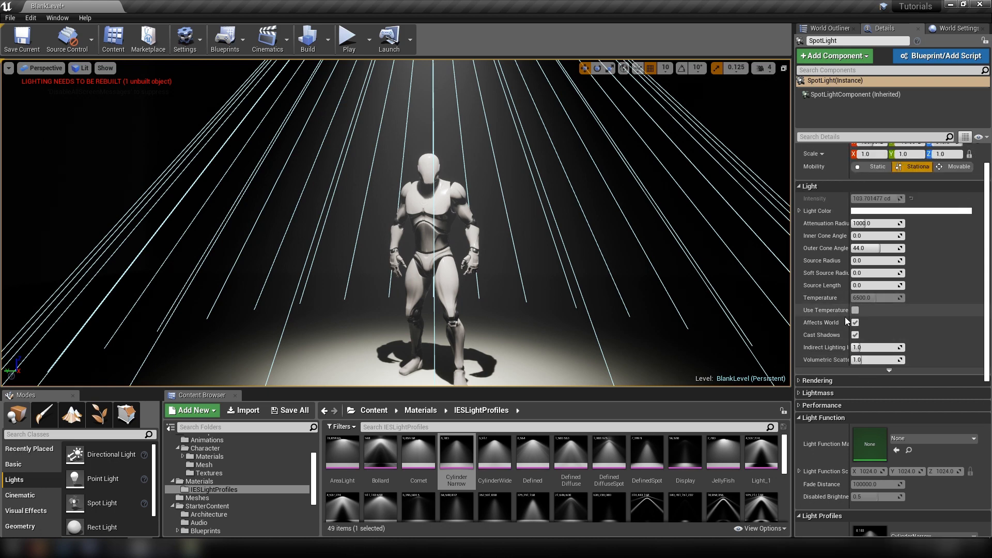
{"action": "left_click", "coordinate": [856, 311]}
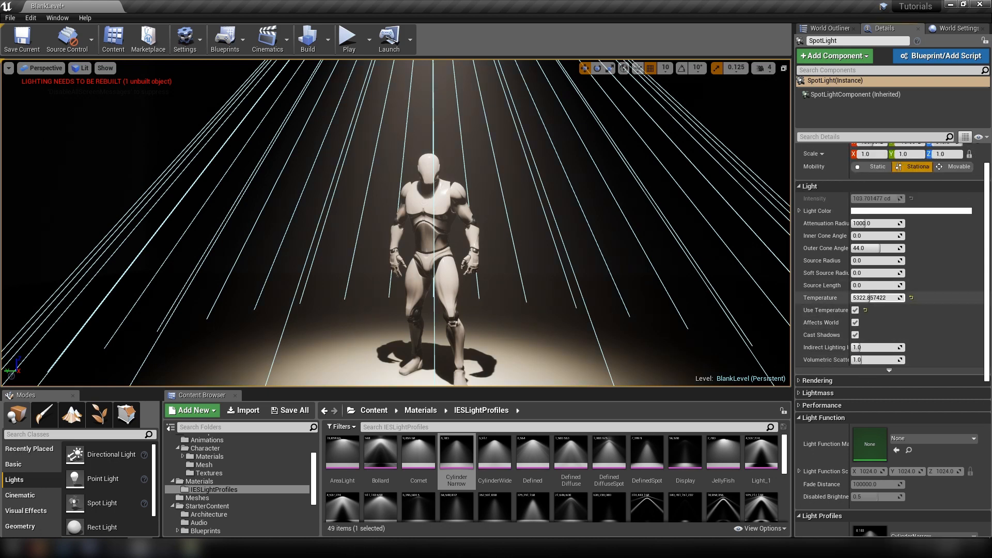
{"action": "left_click_drag", "start_coordinate": [900, 297], "coordinate": [888, 298]}
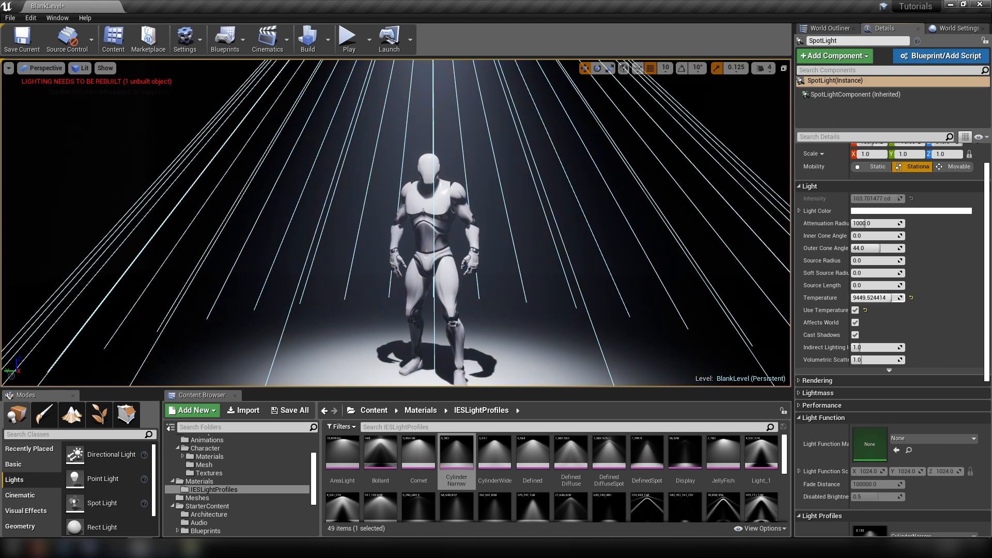
{"action": "right_click_drag", "start_coordinate": [547, 264], "coordinate": [546, 220]}
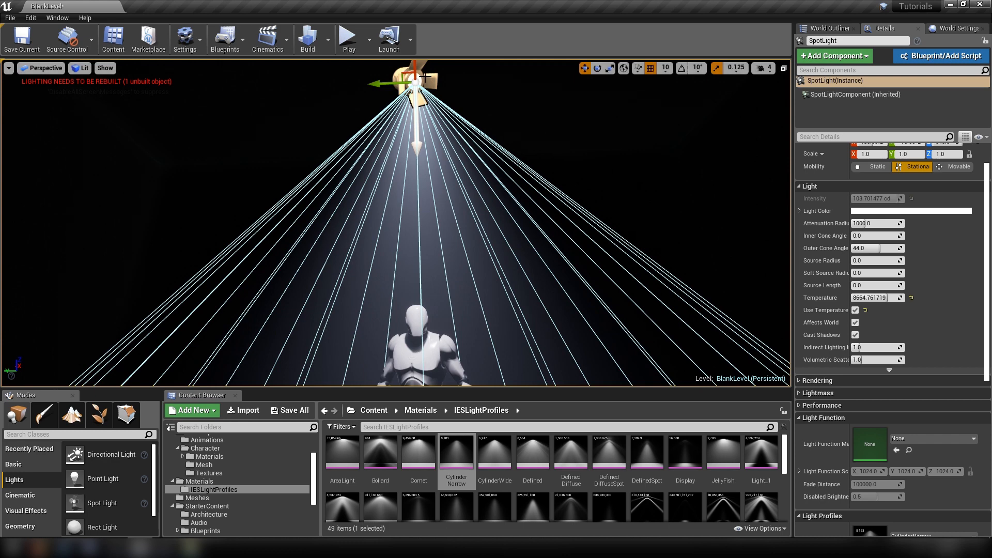
{"action": "key", "text": "Escape"}
{"action": "right_click_drag", "start_coordinate": [430, 138], "coordinate": [482, 247]}
{"action": "key", "text": "w"}
{"action": "key", "text": "s"}
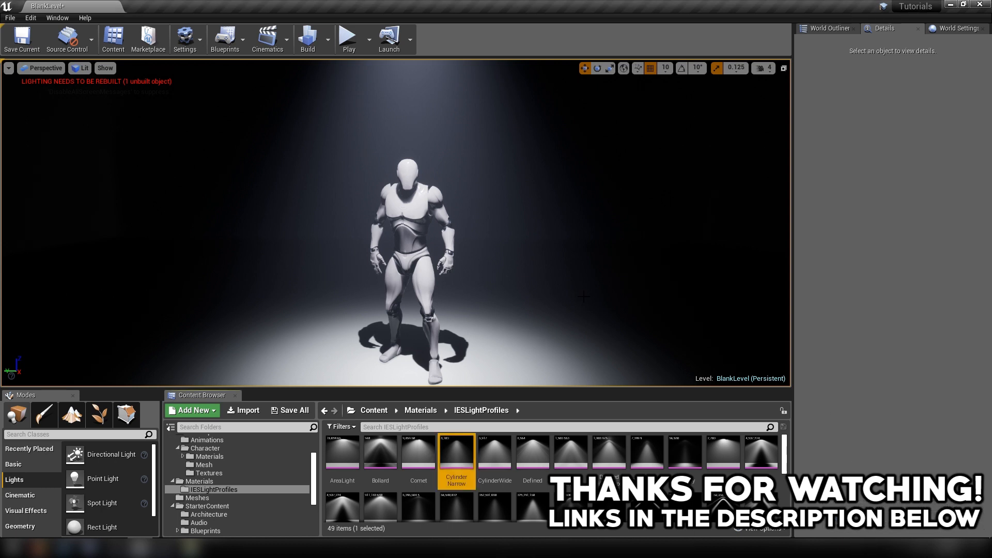
{"action": "right_click_drag", "start_coordinate": [498, 264], "coordinate": [506, 286]}
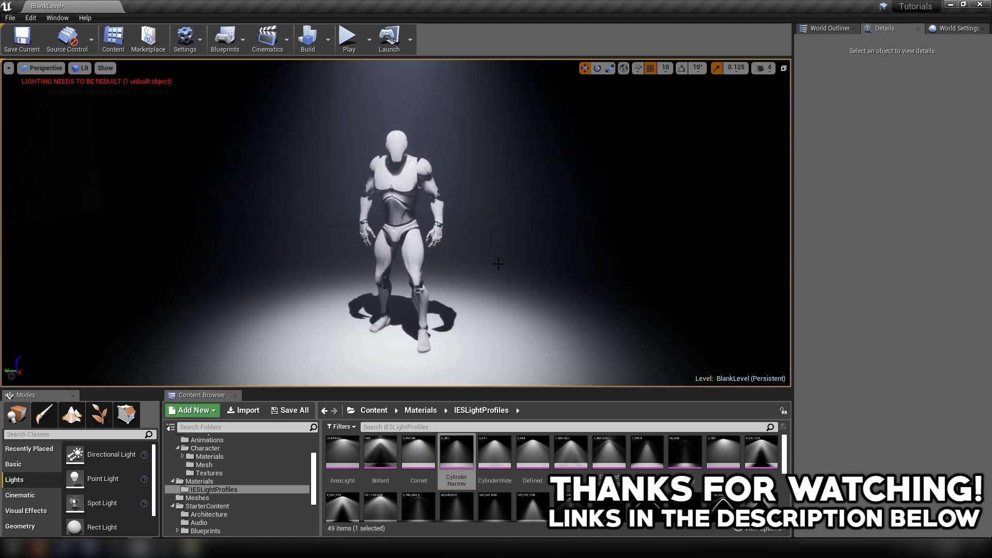